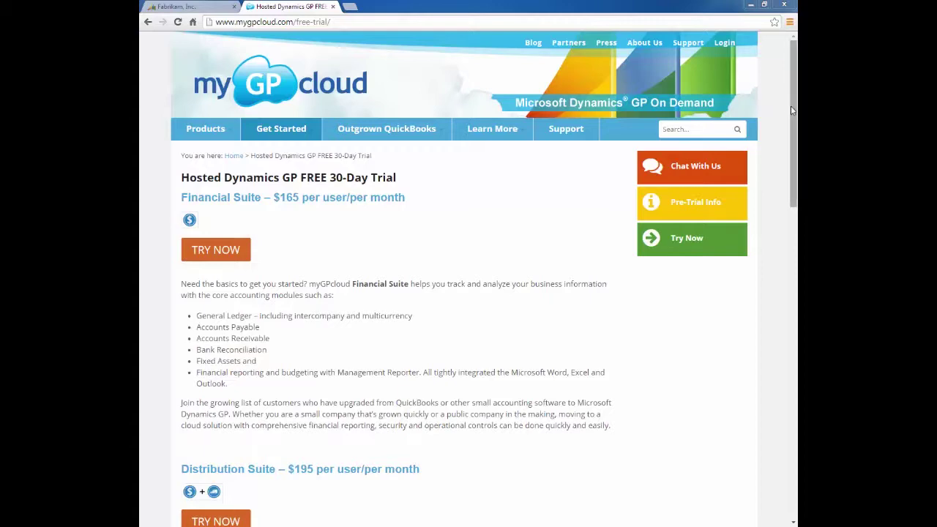
# Start the Distribution Suite free trial and submit the organization details, user information and business questionnaire pages.
pyautogui.moveTo(793, 111); pyautogui.dragTo(795, 207)
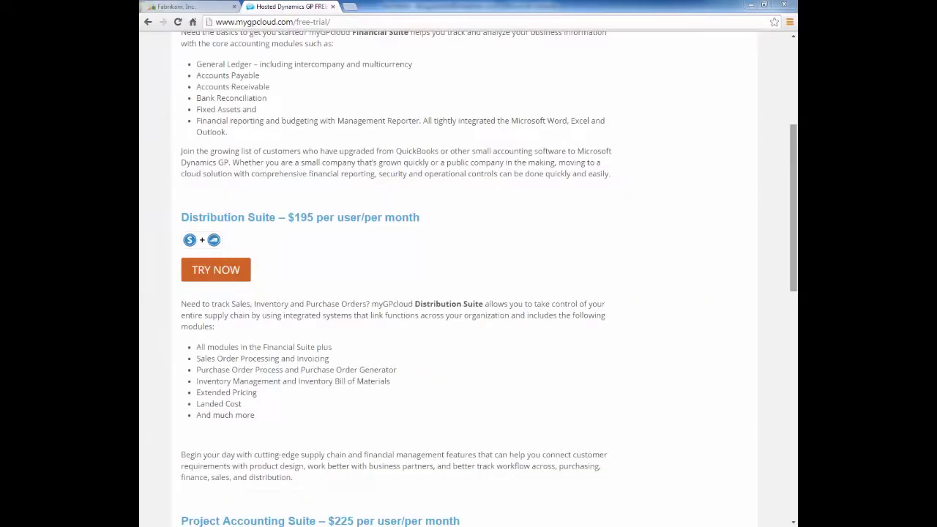
pyautogui.click(201, 270)
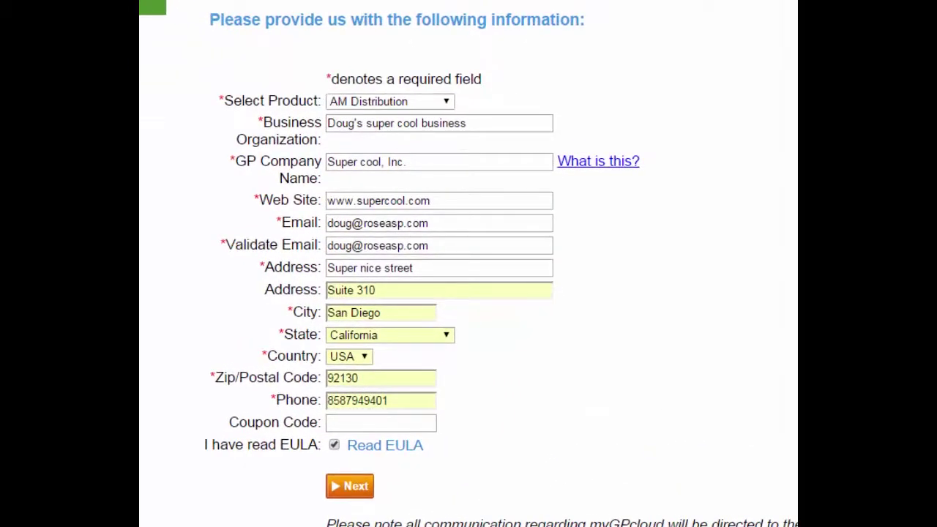
pyautogui.click(353, 486)
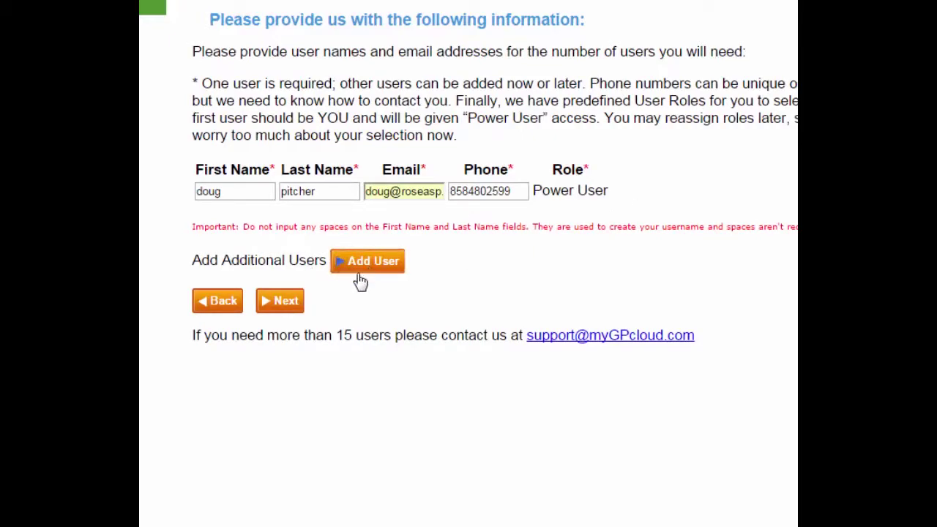
pyautogui.click(274, 301)
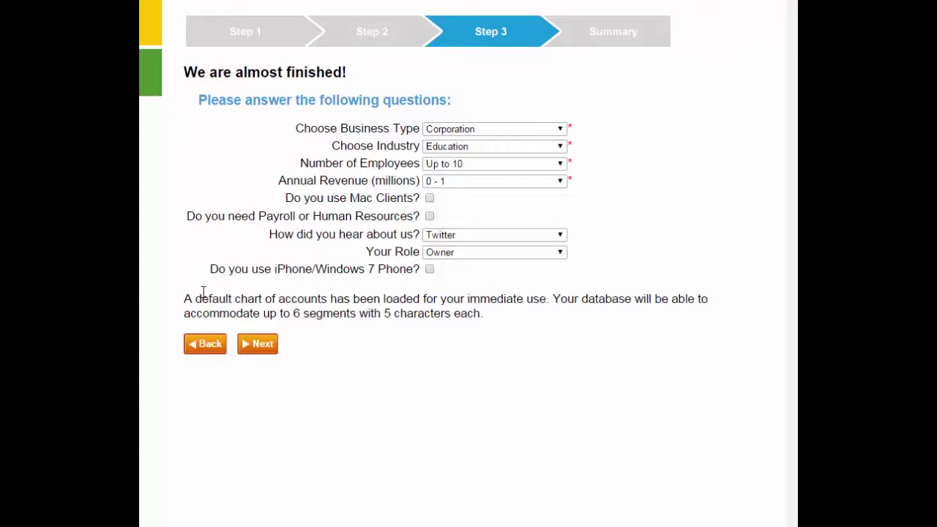
pyautogui.click(257, 349)
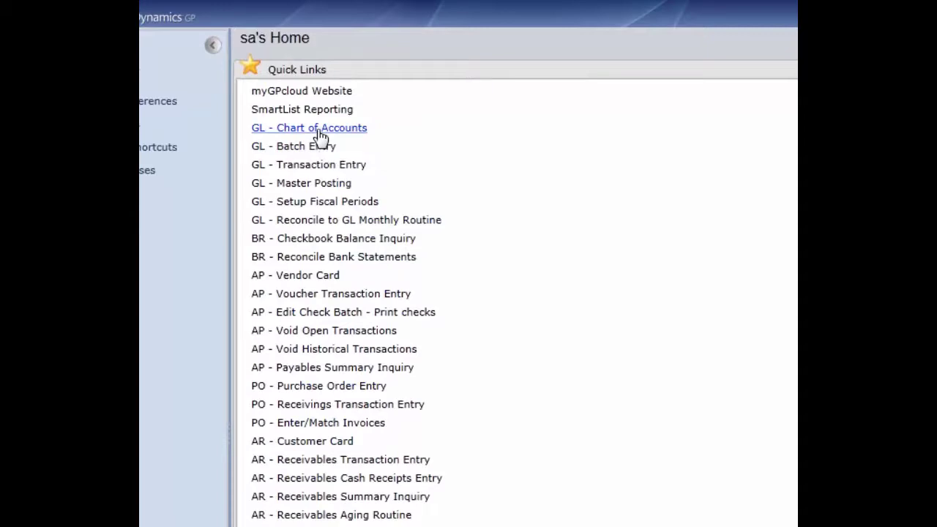
pyautogui.click(324, 139)
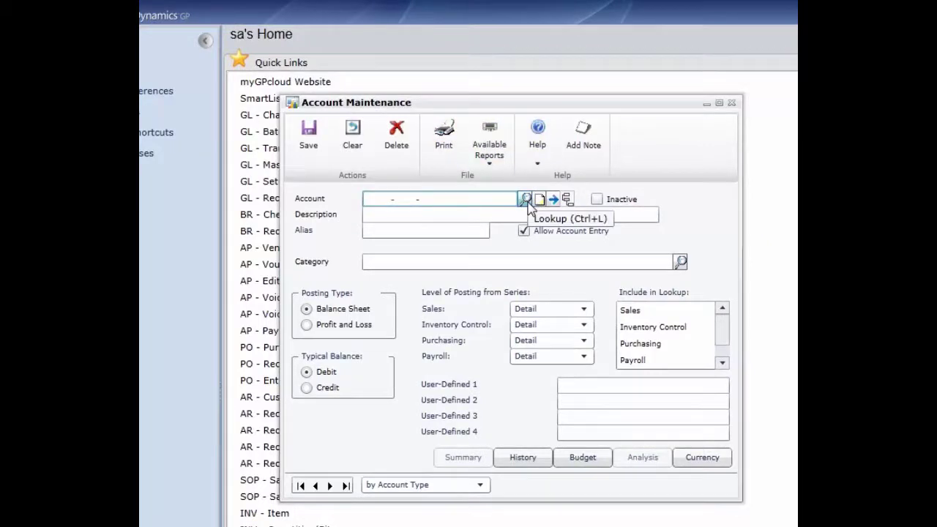
pyautogui.click(525, 200)
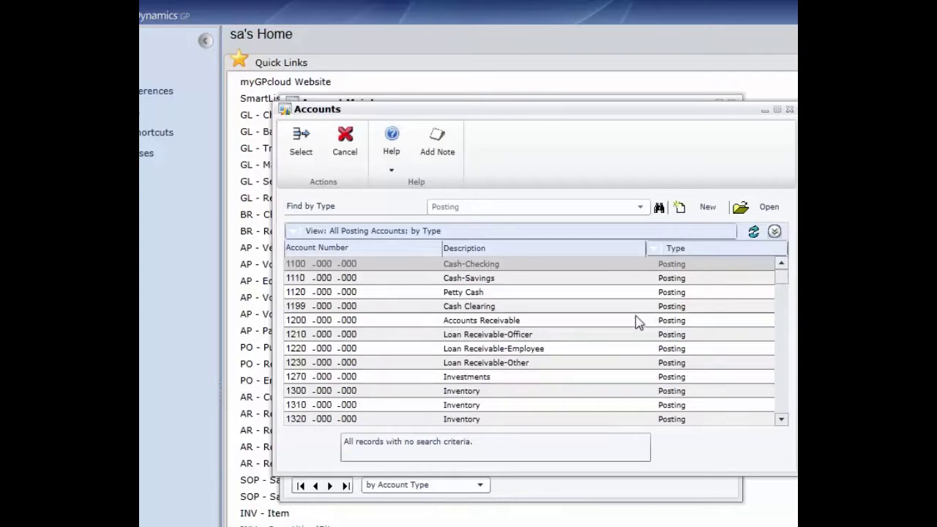
pyautogui.doubleClick(340, 268)
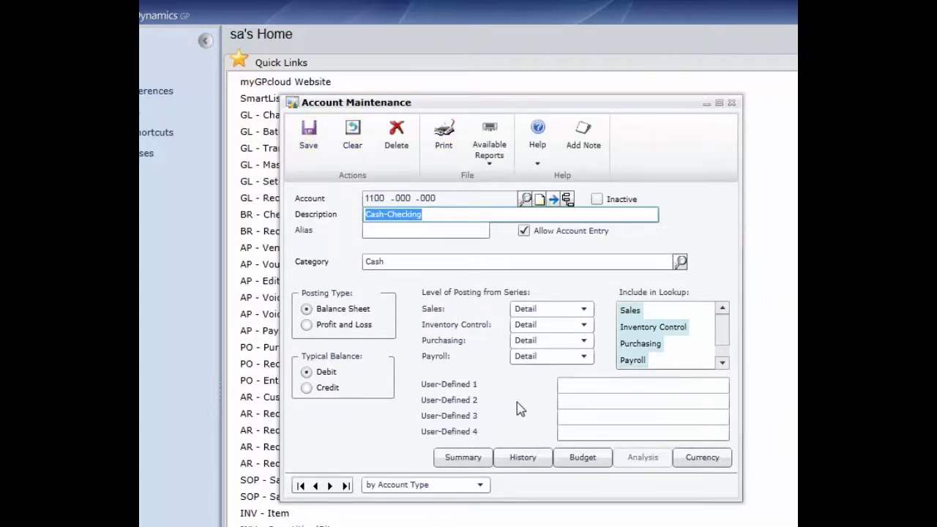
pyautogui.click(553, 199)
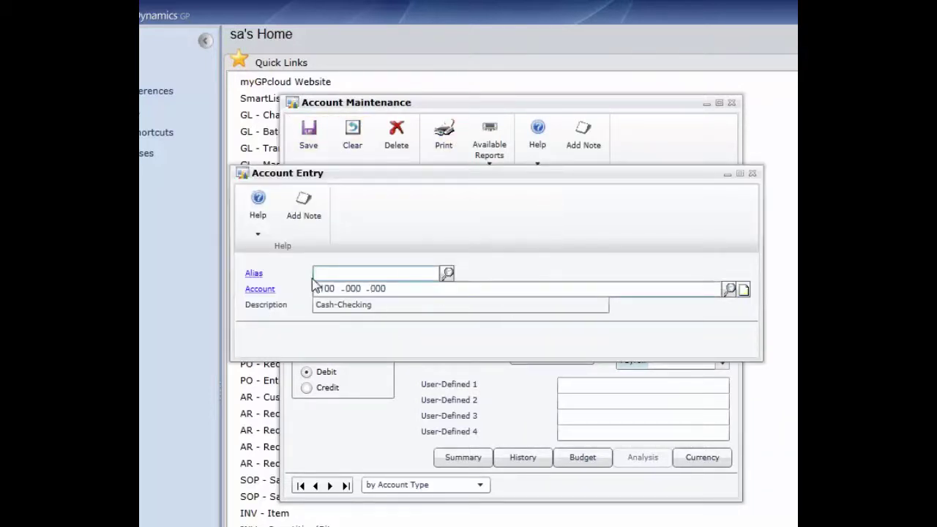
pyautogui.click(753, 174)
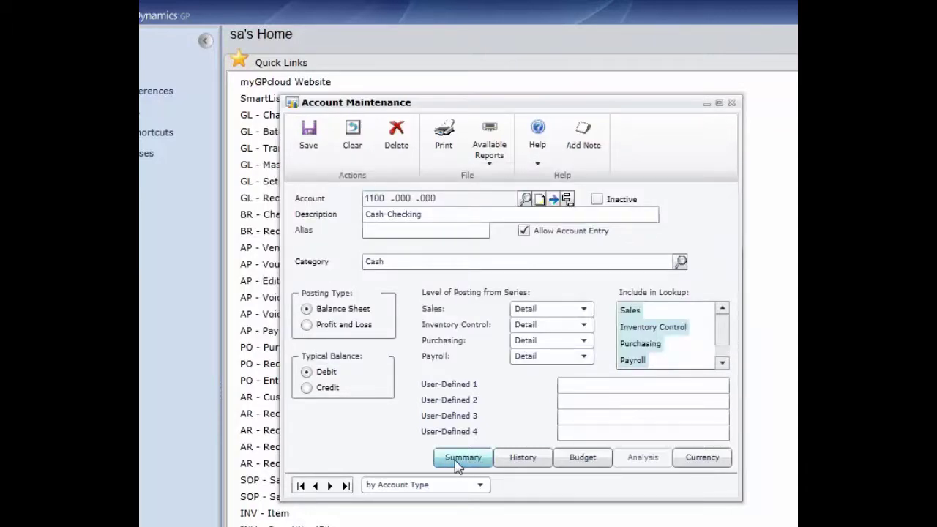
# View the Cash-Checking account's 2014 summary and drill down into the debit detail of its beginning balance.
pyautogui.click(457, 463)
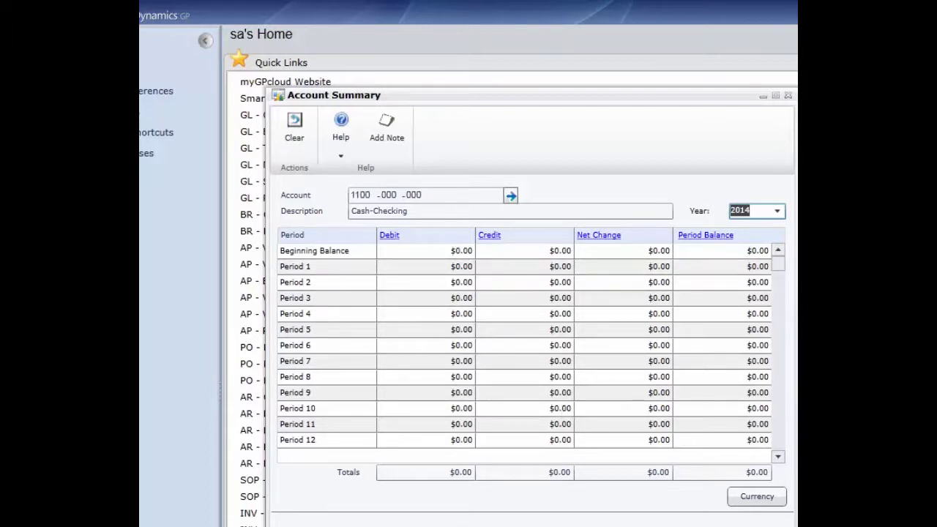
pyautogui.click(412, 251)
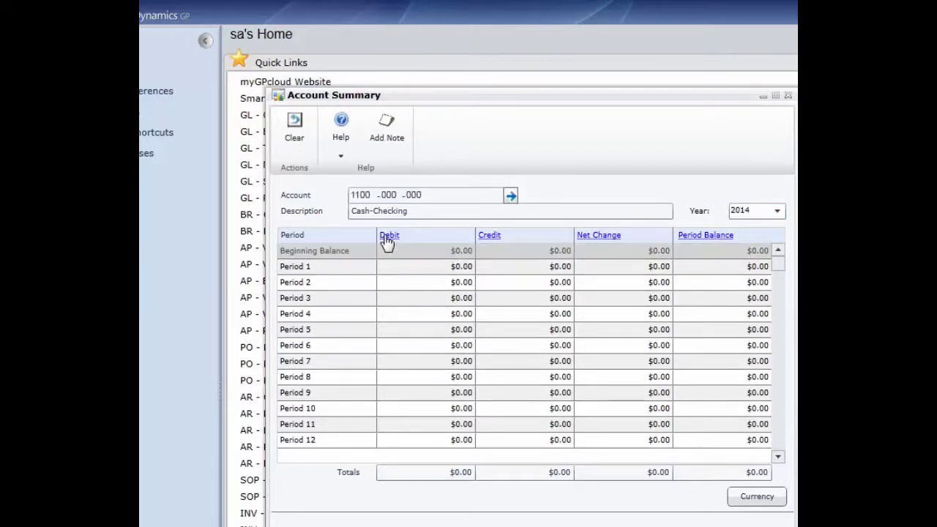
pyautogui.click(388, 237)
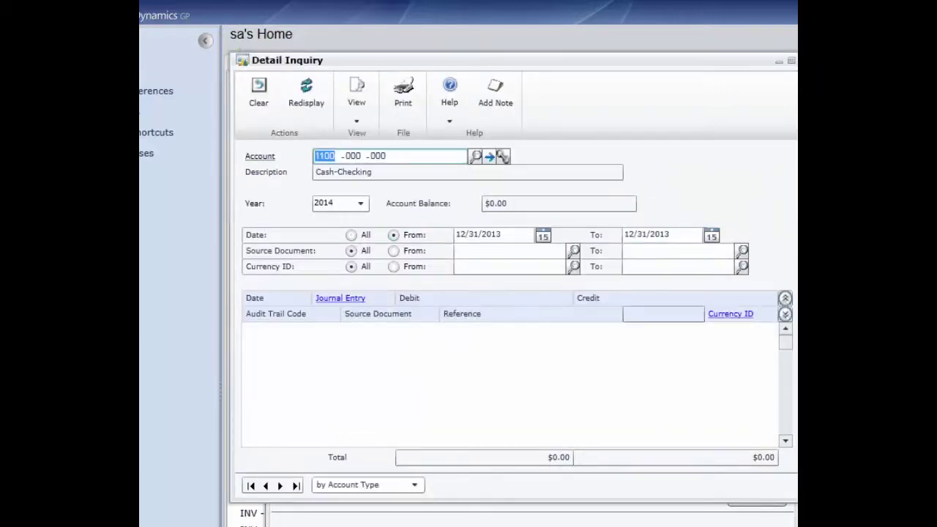
pyautogui.click(791, 61)
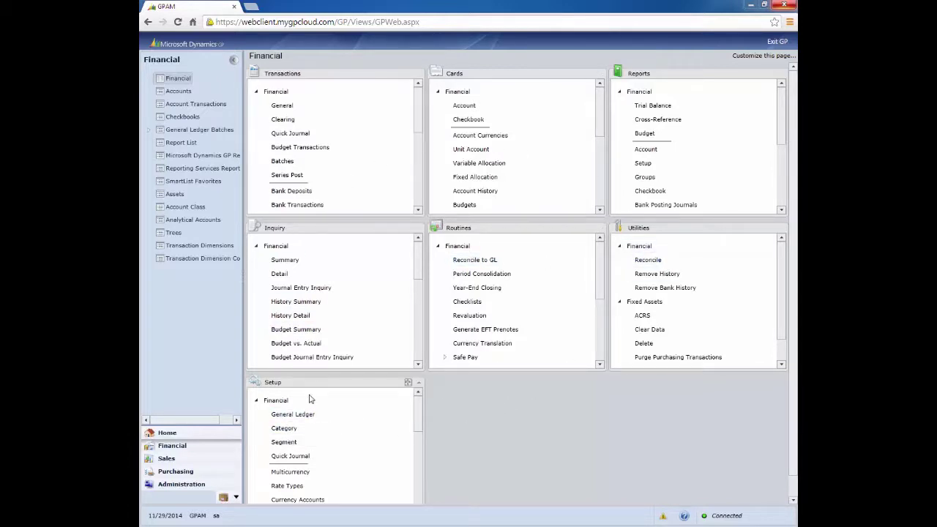
# Open the receivables Trial Balance reports in the Sales area.
pyautogui.click(166, 458)
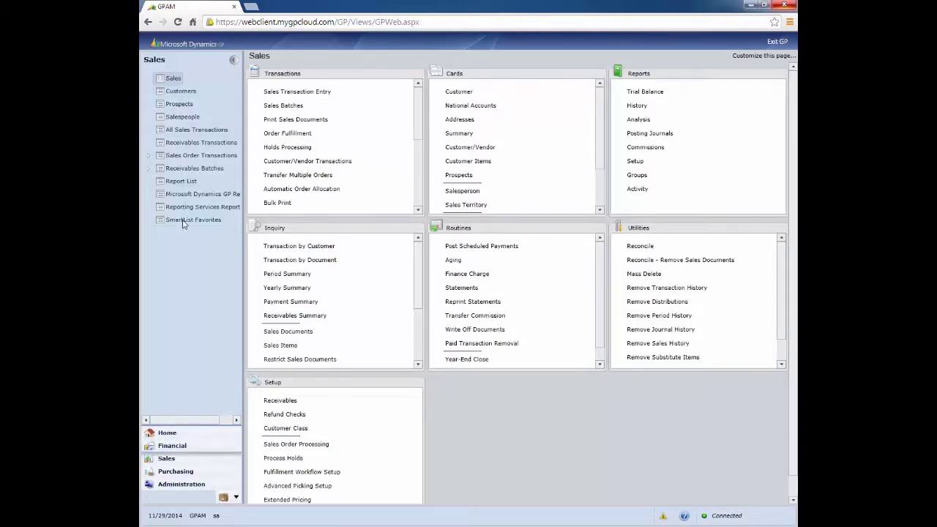
pyautogui.click(146, 157)
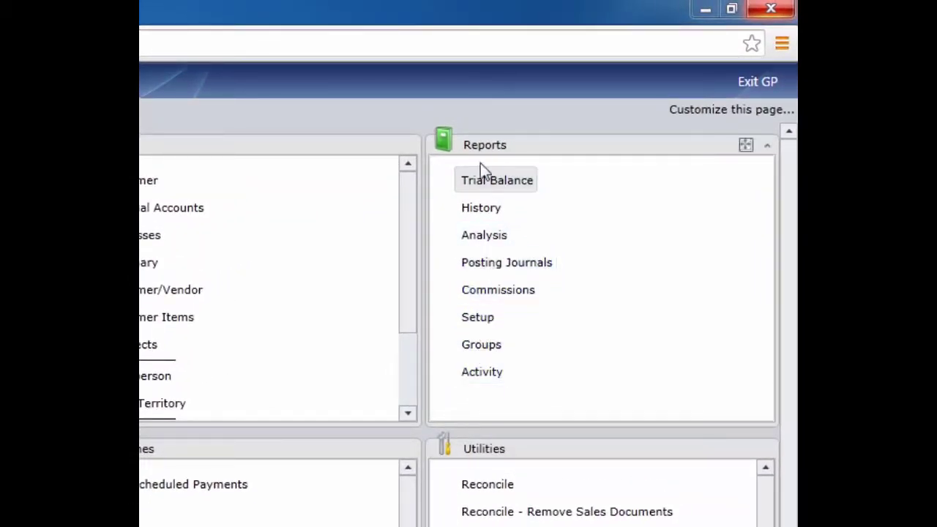
pyautogui.click(510, 190)
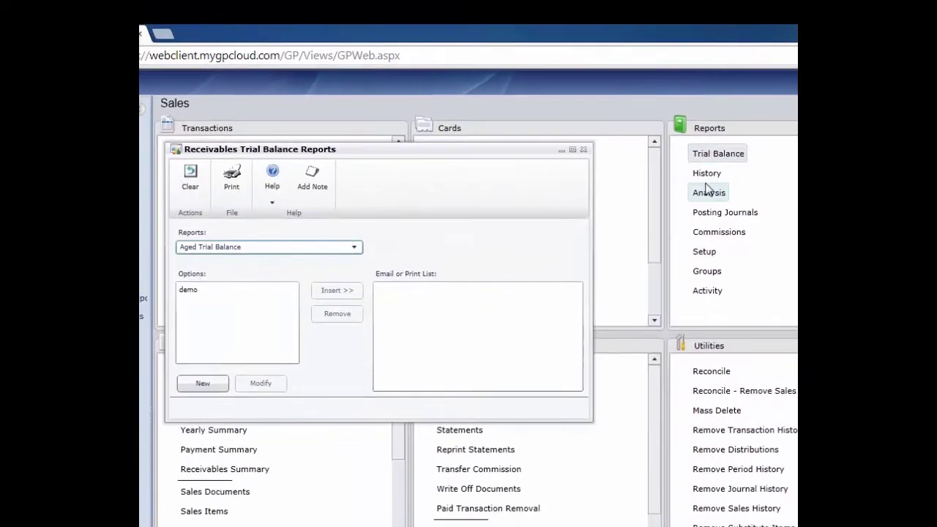
# Create a new option named Monthly for the Aged Trial Balance w/ Options report and turn off In Detail.
pyautogui.click(355, 248)
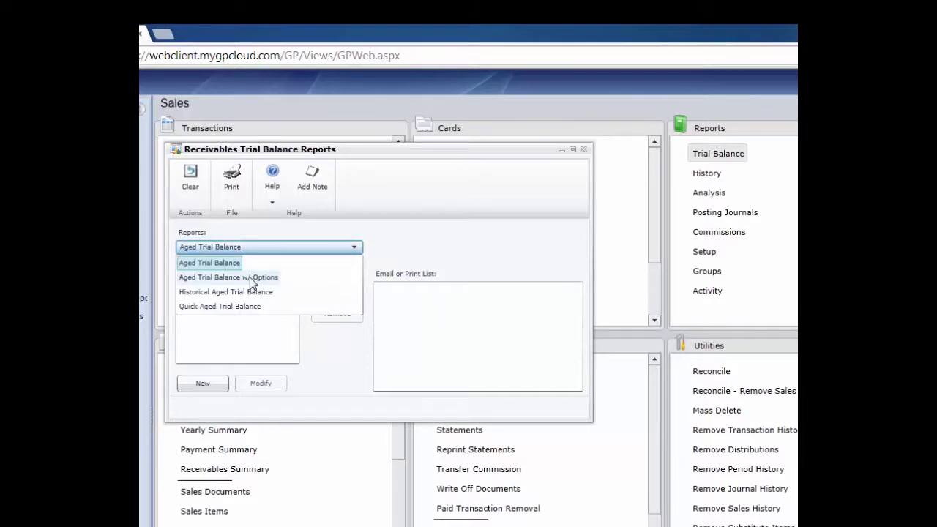
pyautogui.click(251, 279)
pyautogui.click(199, 386)
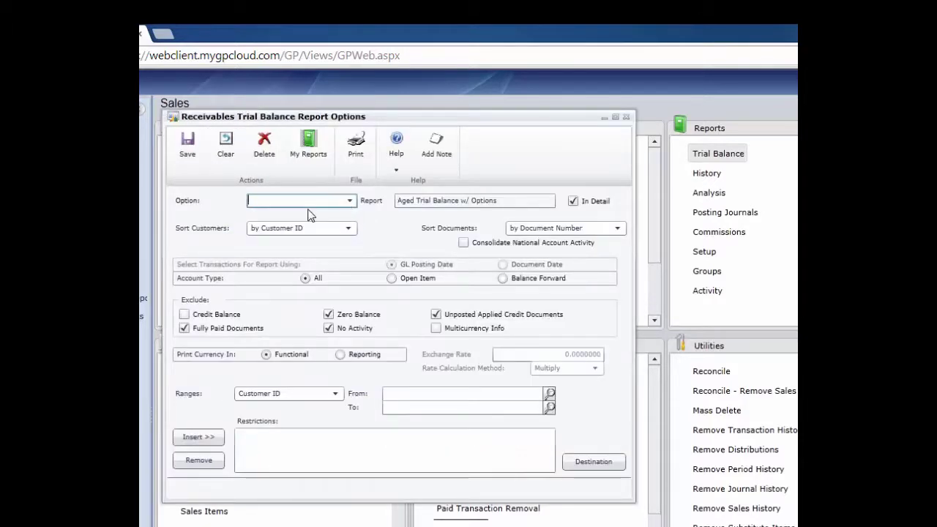
pyautogui.write('Monthly')
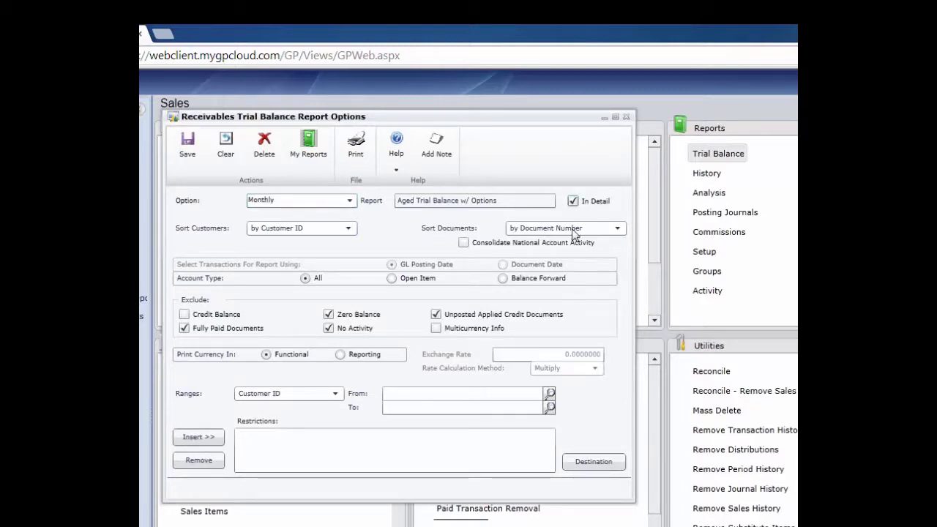
pyautogui.click(573, 201)
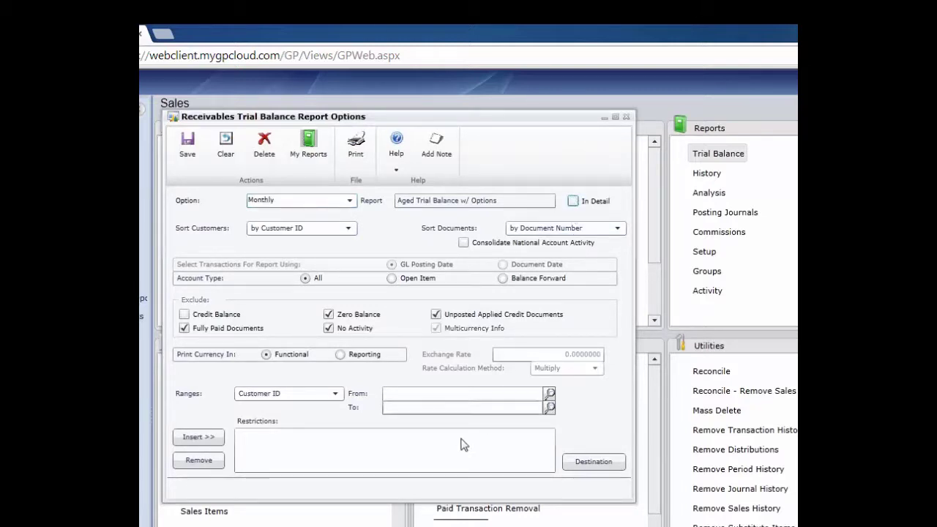
# Set the Monthly report option's destination to Screen with Printer turned off.
pyautogui.click(592, 465)
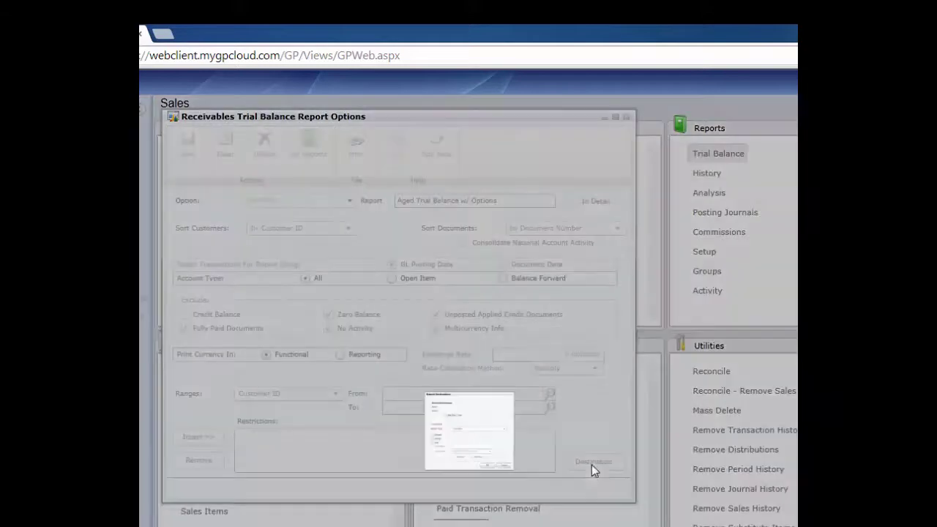
pyautogui.click(339, 444)
pyautogui.click(340, 458)
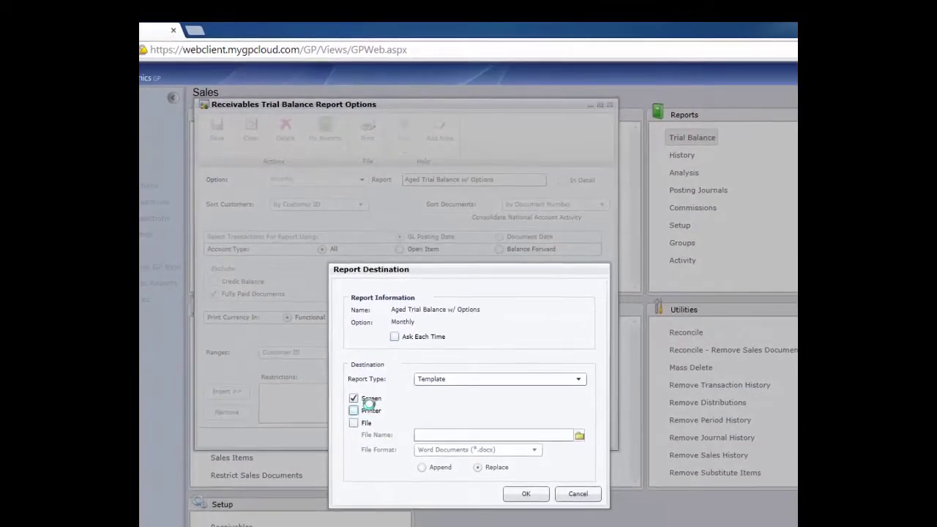
pyautogui.click(431, 379)
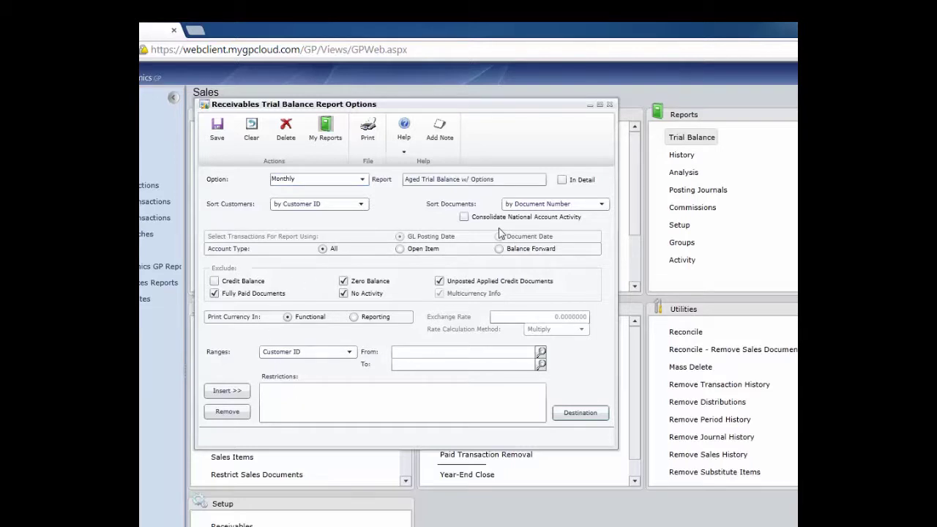
# Print the Monthly aged trial balance to the screen without adding a range restriction.
pyautogui.click(349, 352)
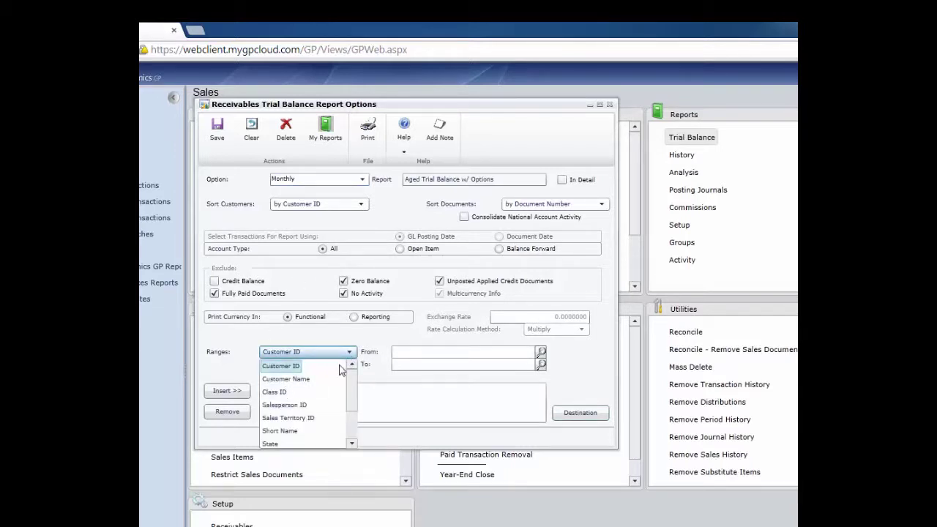
pyautogui.click(364, 334)
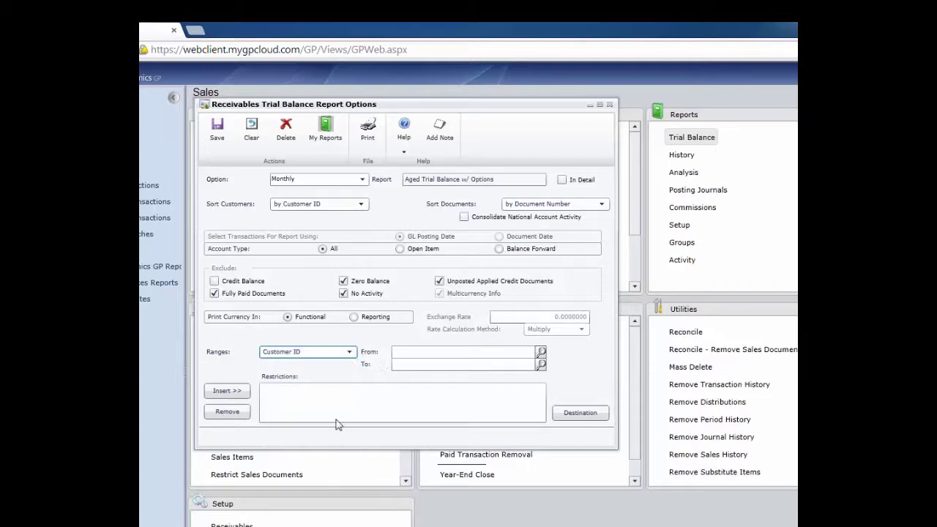
pyautogui.click(368, 132)
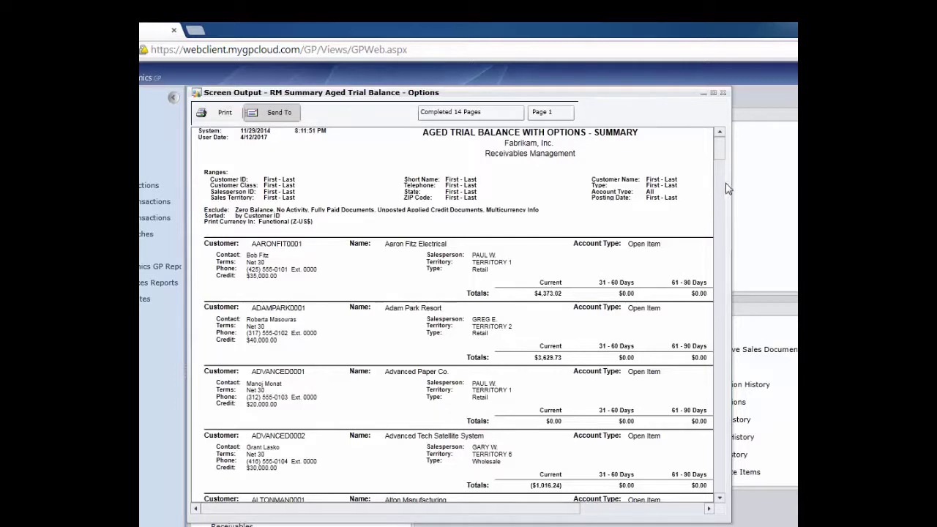
# Enlarge the aged trial balance output and review the customers' aging totals across the report.
pyautogui.click(712, 92)
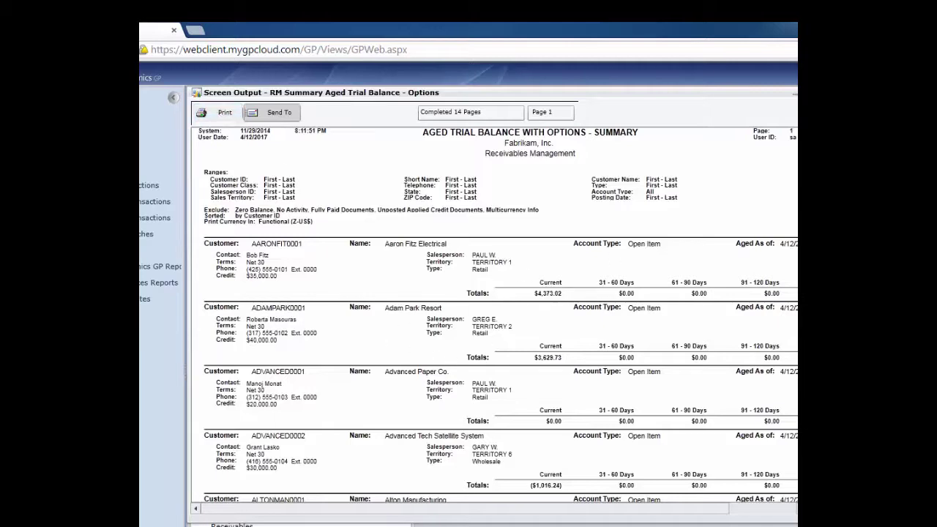
pyautogui.scroll(-15, 495, 312)
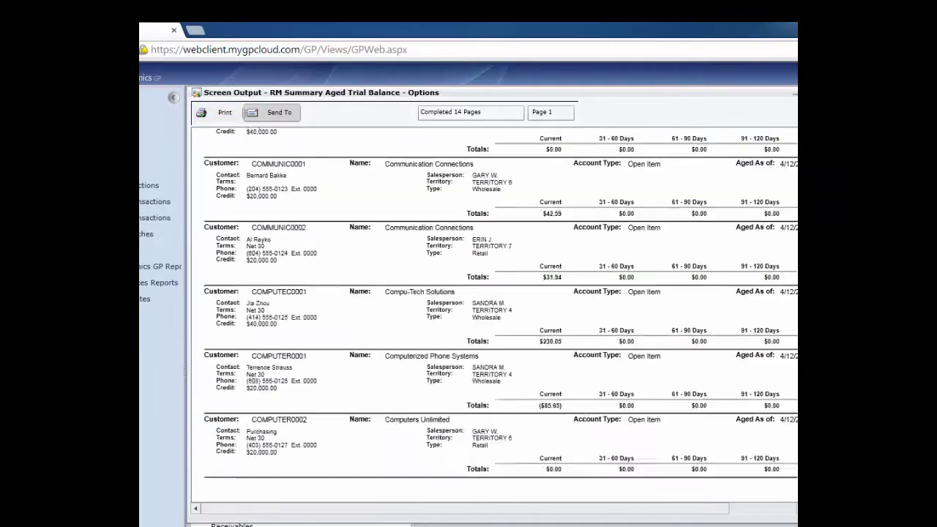
pyautogui.scroll(-20, 494, 315)
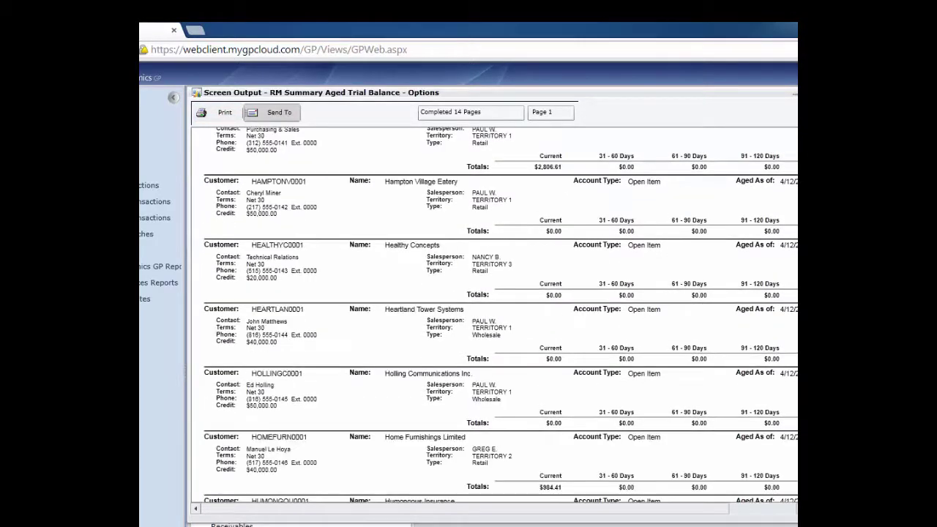
pyautogui.moveTo(730, 515); pyautogui.dragTo(763, 512)
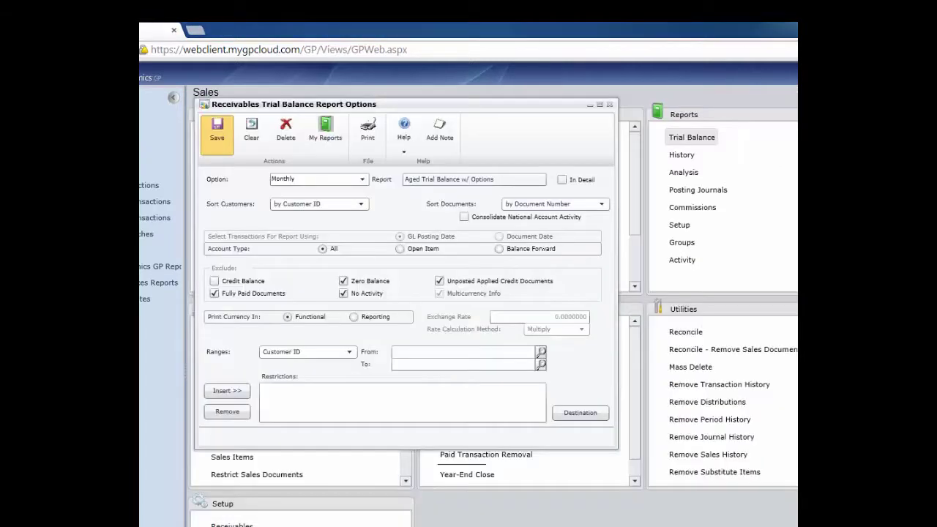
# Add the report option to My Reports under the name Aged Trial Balance w/ Options-Monthly.
pyautogui.click(326, 136)
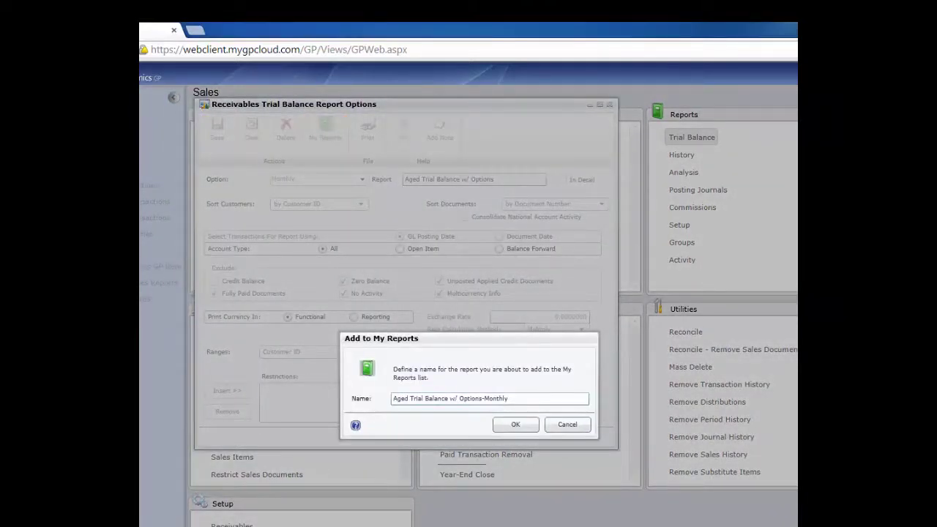
pyautogui.click(516, 425)
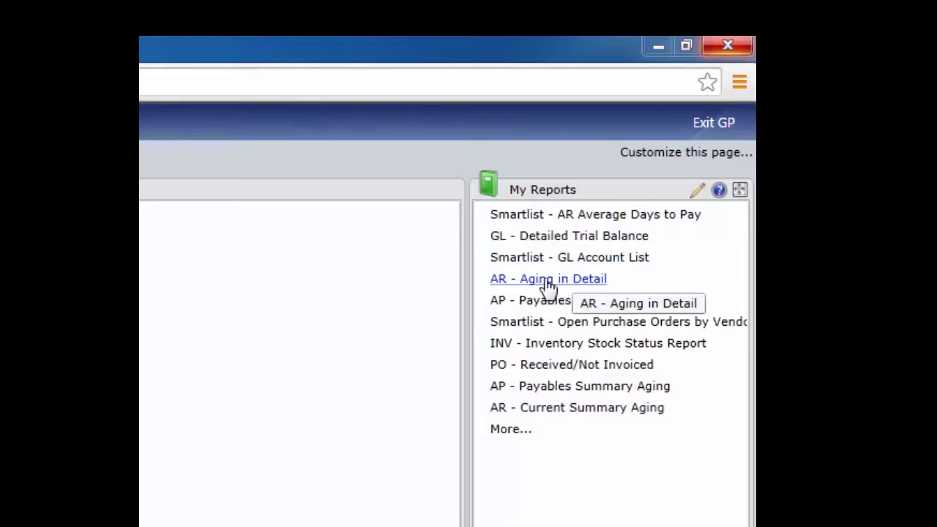
# View the AR - Aging in Detail report from My Reports, close its output and request the longer report list.
pyautogui.click(549, 279)
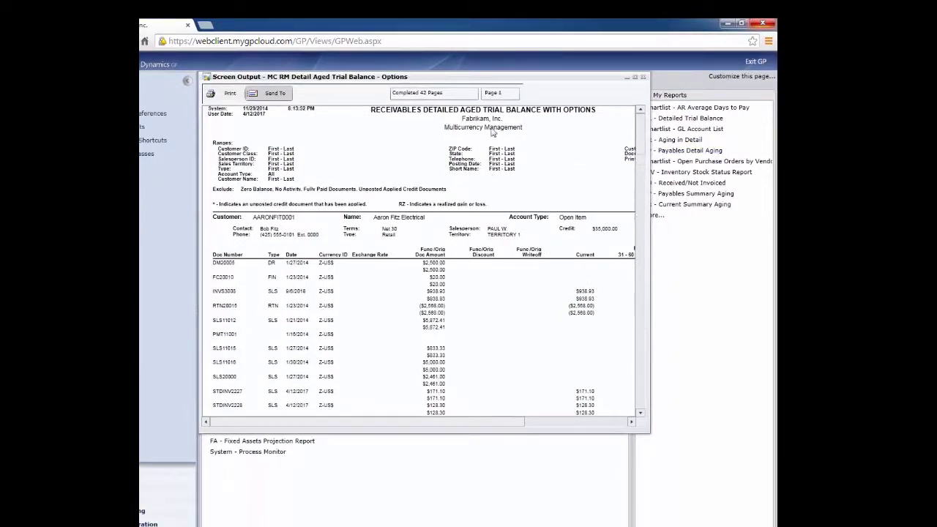
pyautogui.click(643, 76)
pyautogui.click(651, 216)
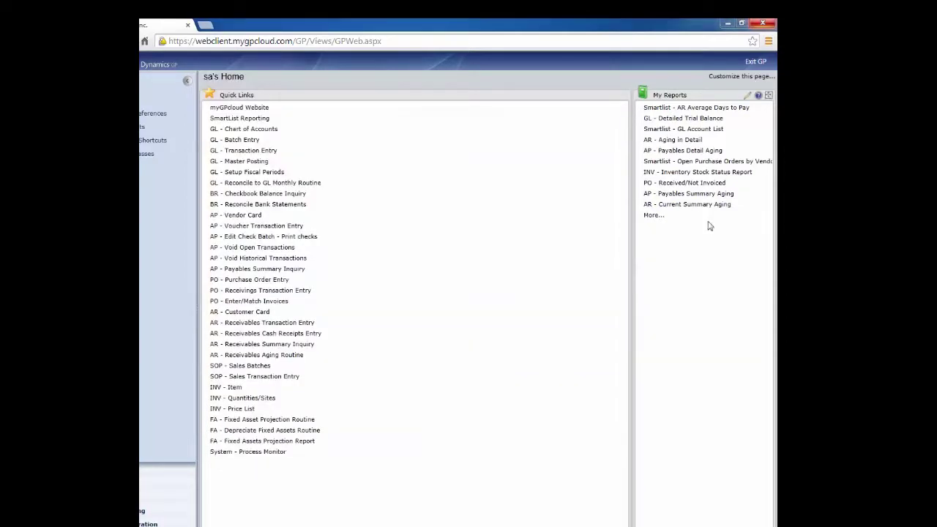
# Open the GL Account List SmartList and filter it to accounts whose Posting Type is equal to Profit and Loss.
pyautogui.click(656, 134)
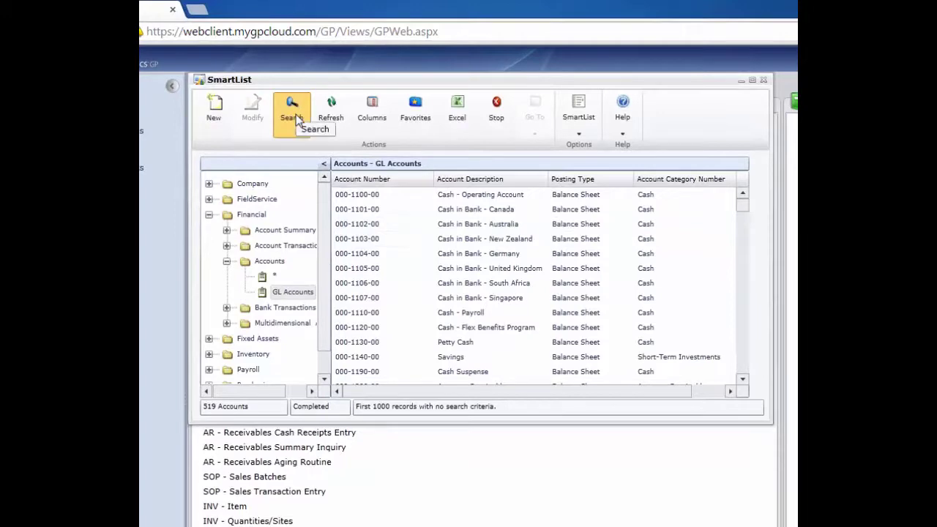
pyautogui.click(291, 113)
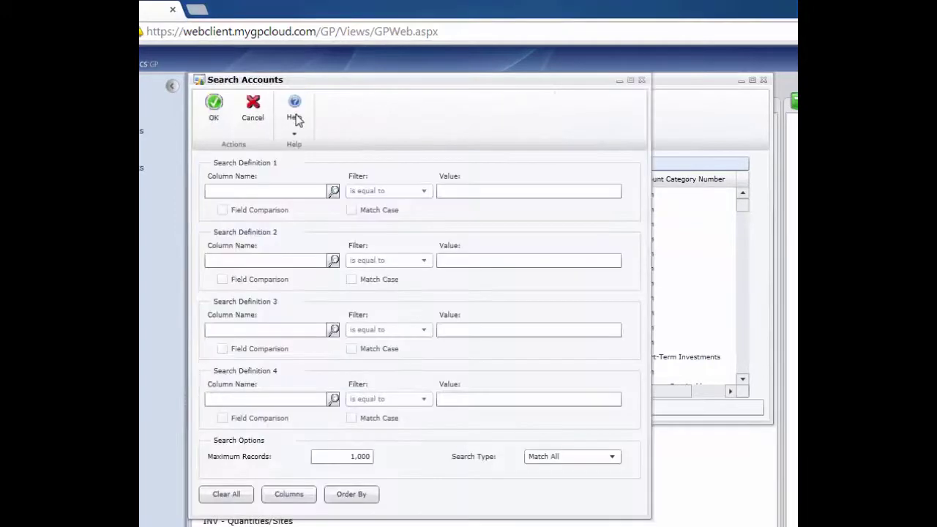
pyautogui.click(333, 192)
pyautogui.click(561, 516)
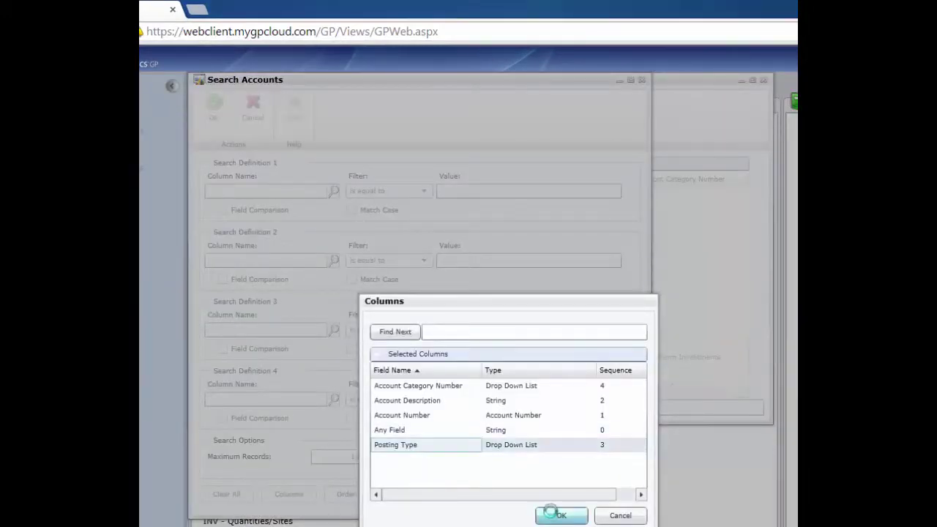
pyautogui.click(388, 194)
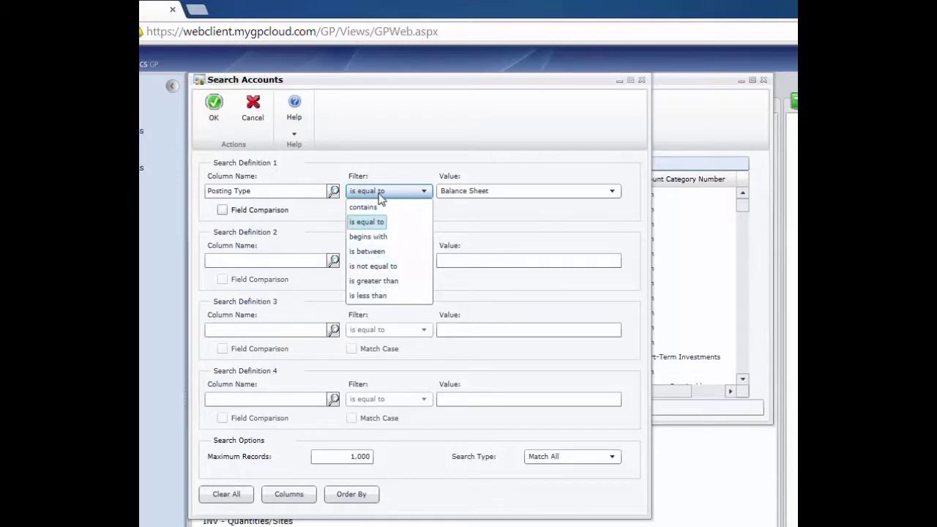
pyautogui.click(523, 192)
pyautogui.click(523, 192)
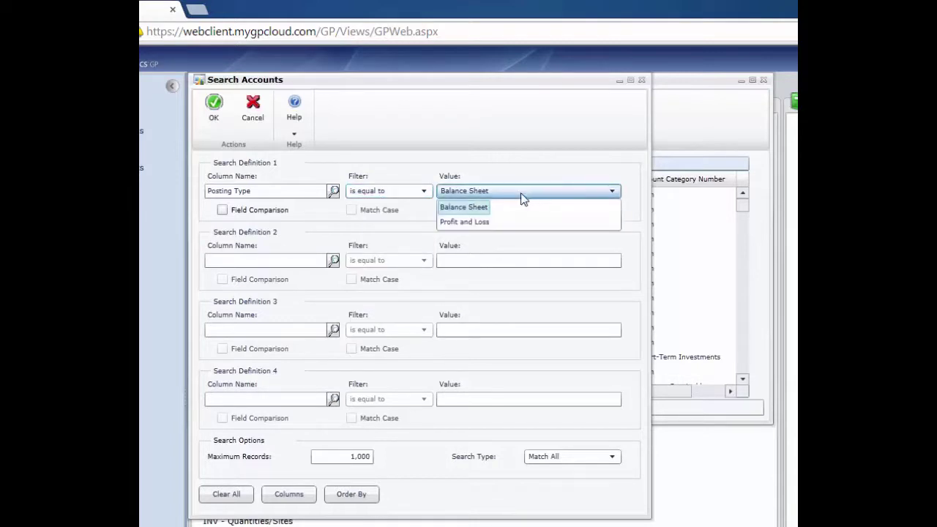
pyautogui.click(474, 223)
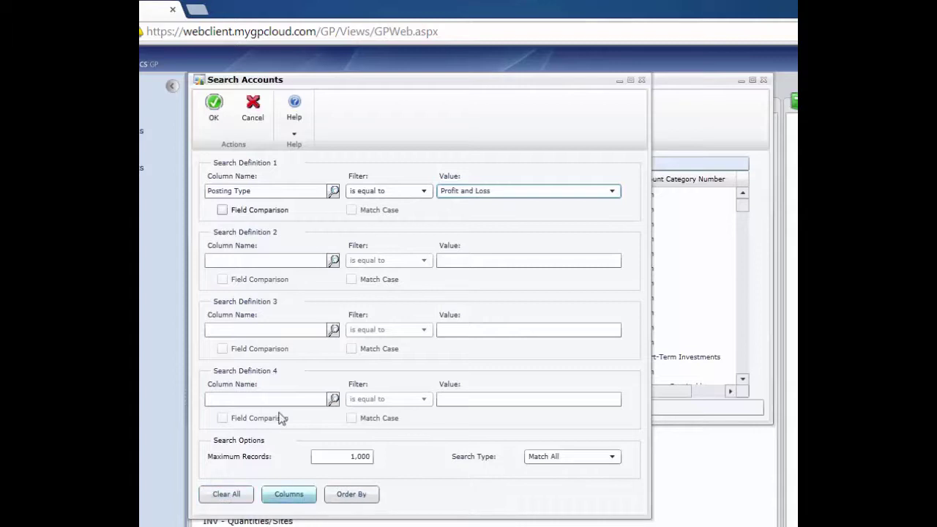
pyautogui.press('Return')
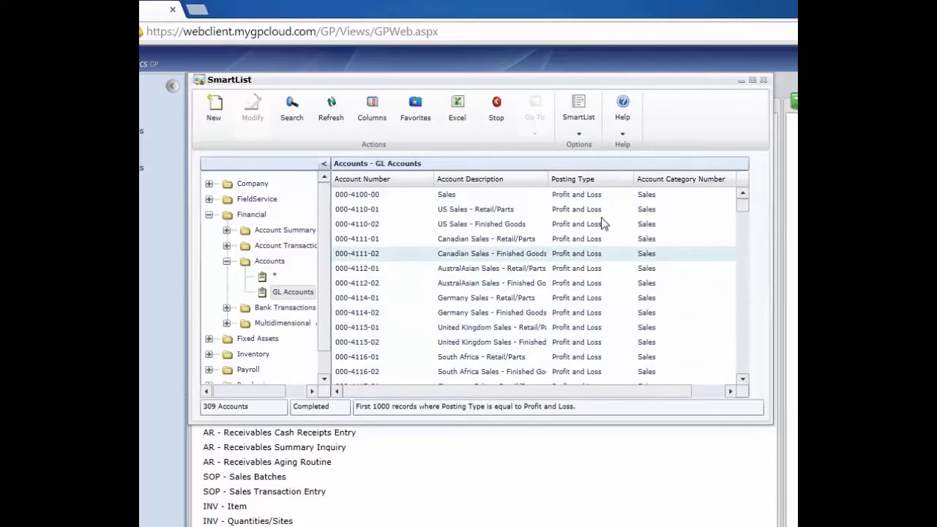
# Add the Created Date column to the GL Accounts list's column display.
pyautogui.click(371, 119)
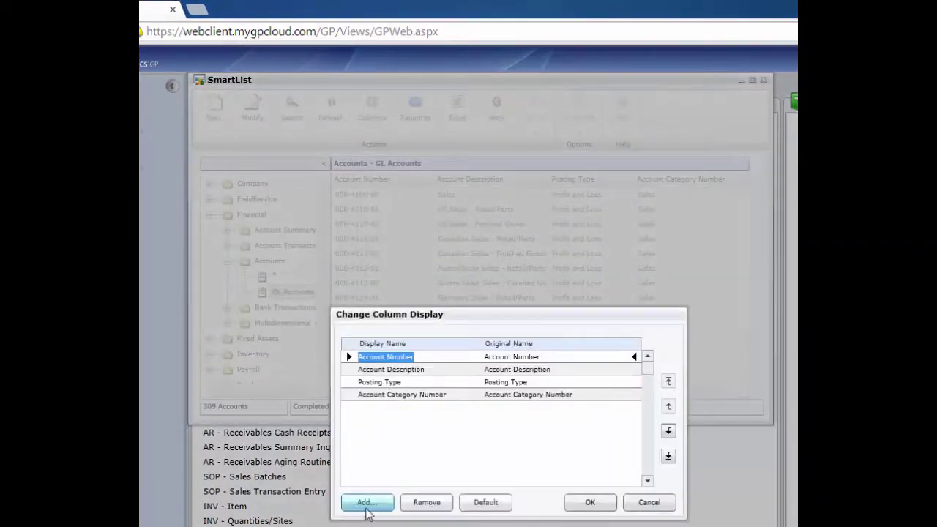
pyautogui.click(366, 504)
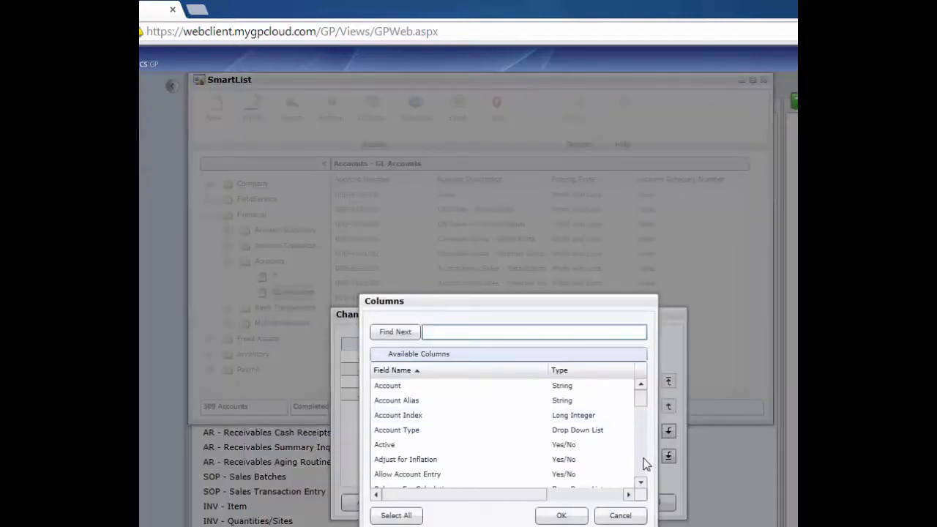
pyautogui.click(643, 458)
pyautogui.click(412, 410)
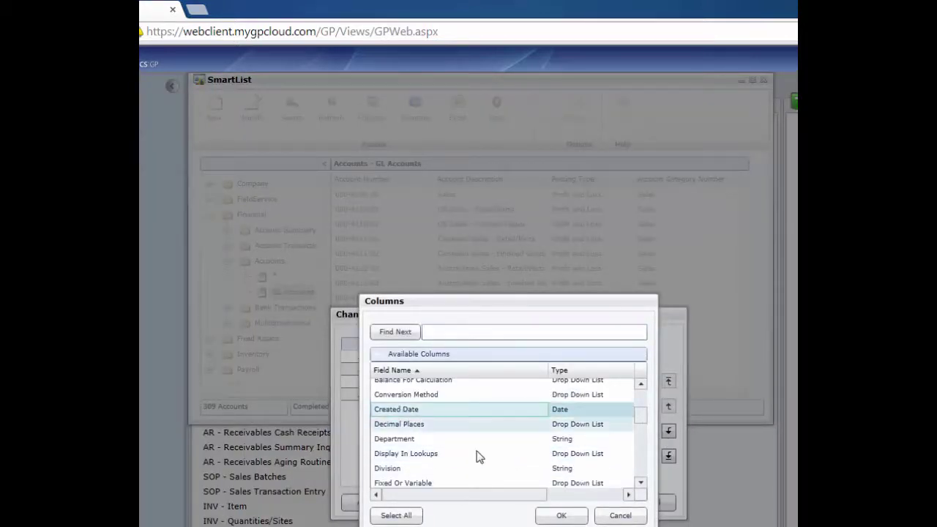
pyautogui.click(561, 515)
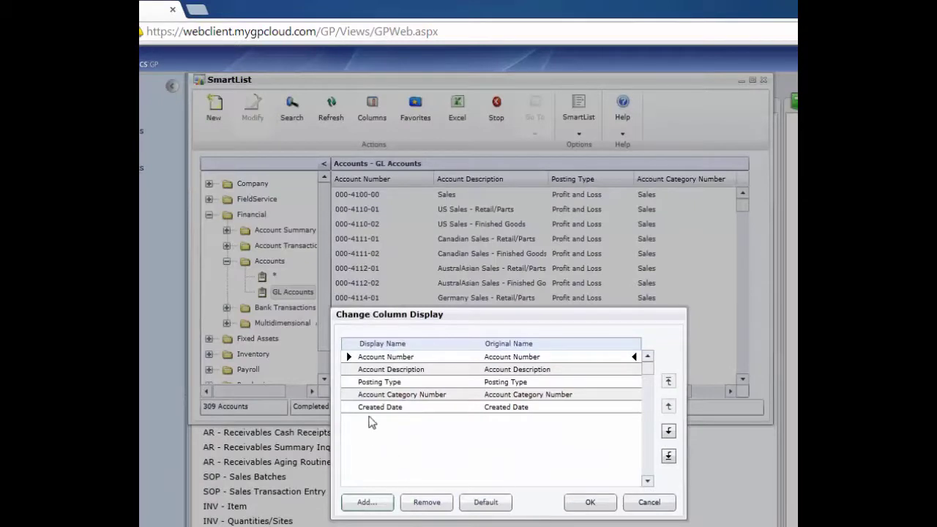
# Make Created Date the first column of the list and apply the column changes.
pyautogui.click(386, 407)
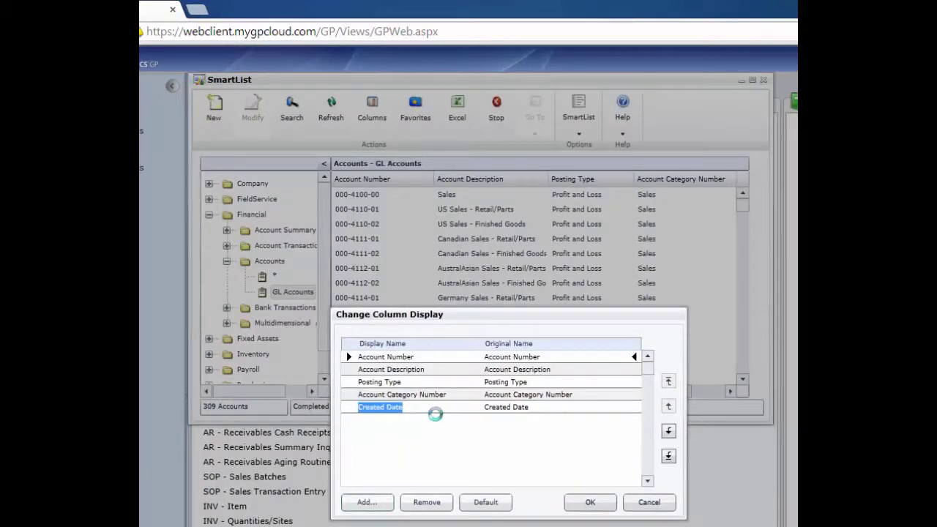
pyautogui.click(668, 381)
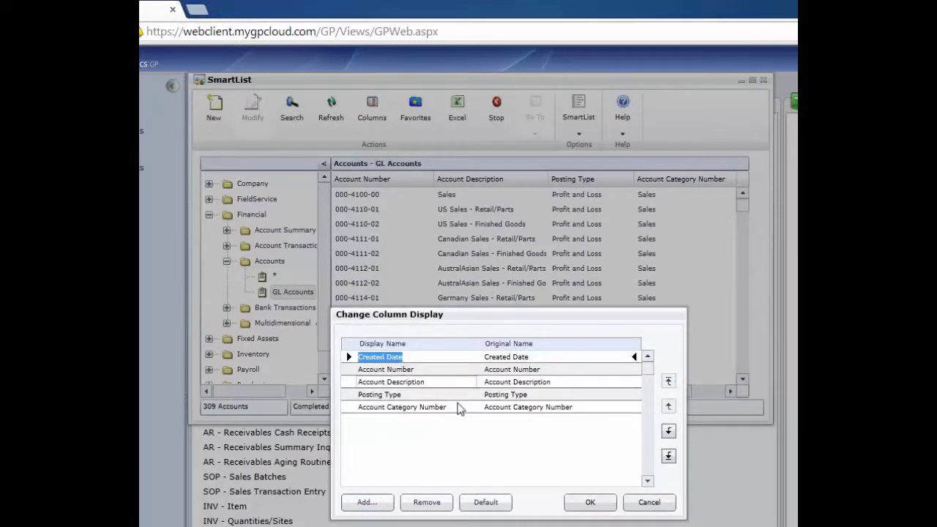
pyautogui.click(411, 356)
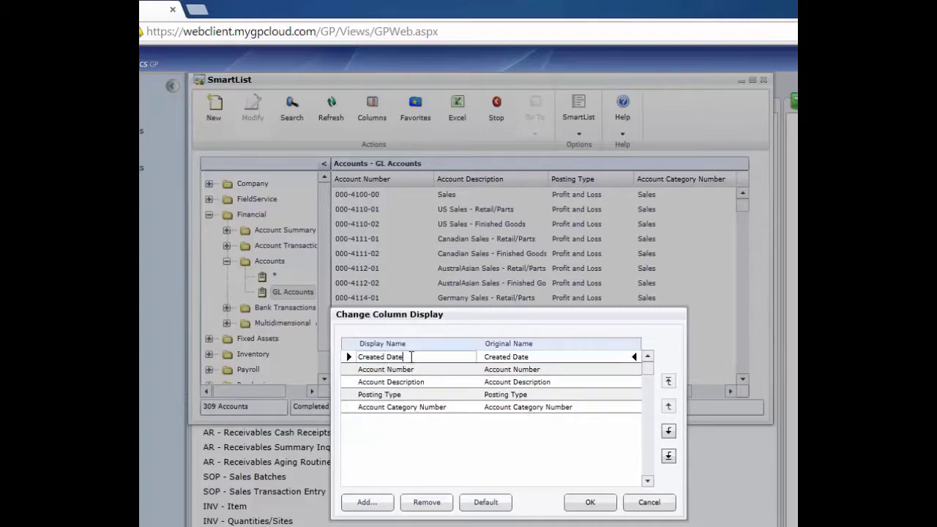
pyautogui.click(590, 504)
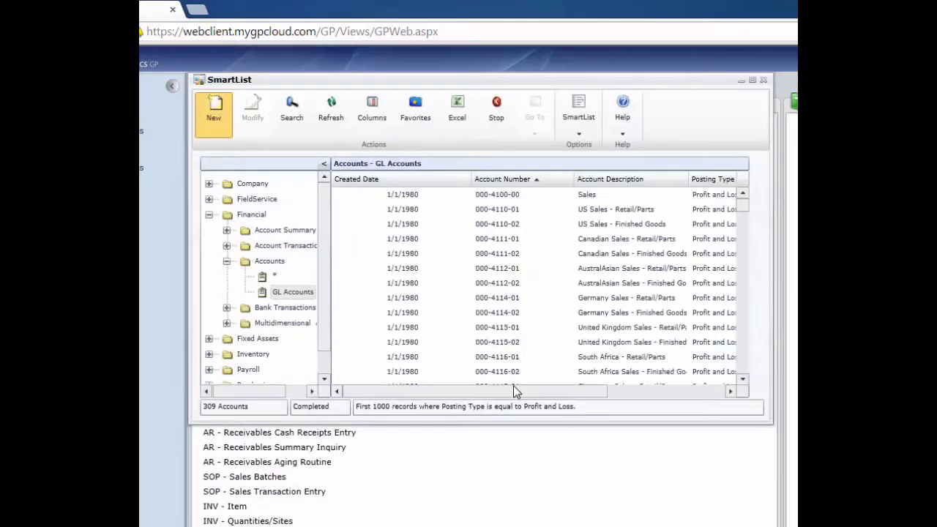
# Check the list's columns across its full width and sort the accounts by Created Date, newest first.
pyautogui.moveTo(505, 388); pyautogui.dragTo(663, 401)
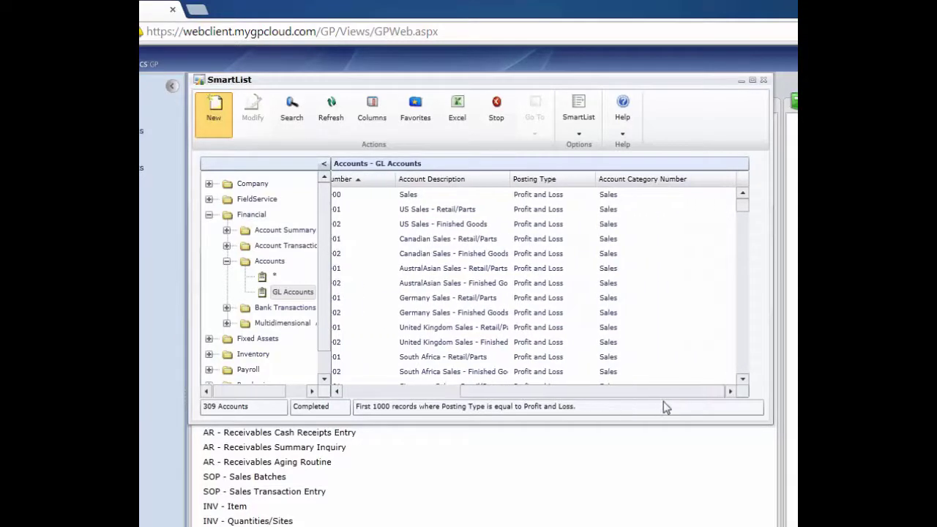
pyautogui.moveTo(569, 401); pyautogui.dragTo(246, 388)
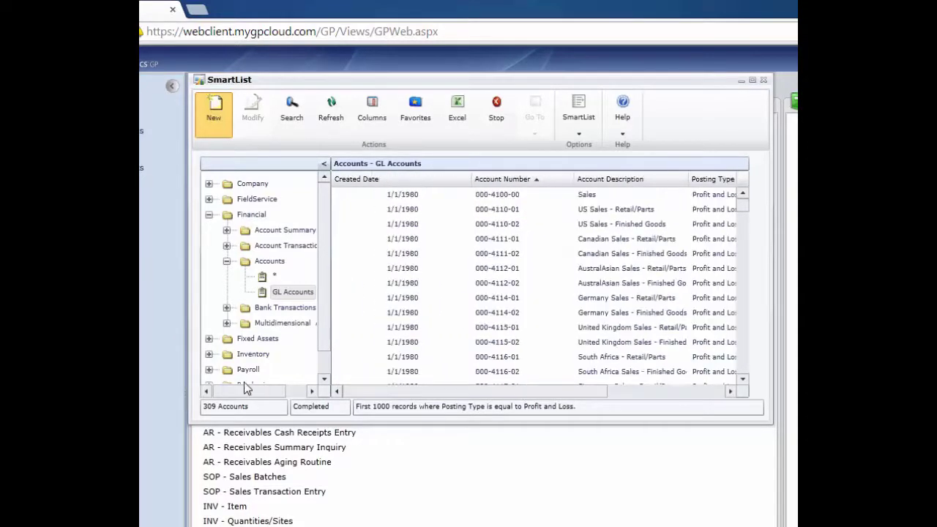
pyautogui.click(378, 183)
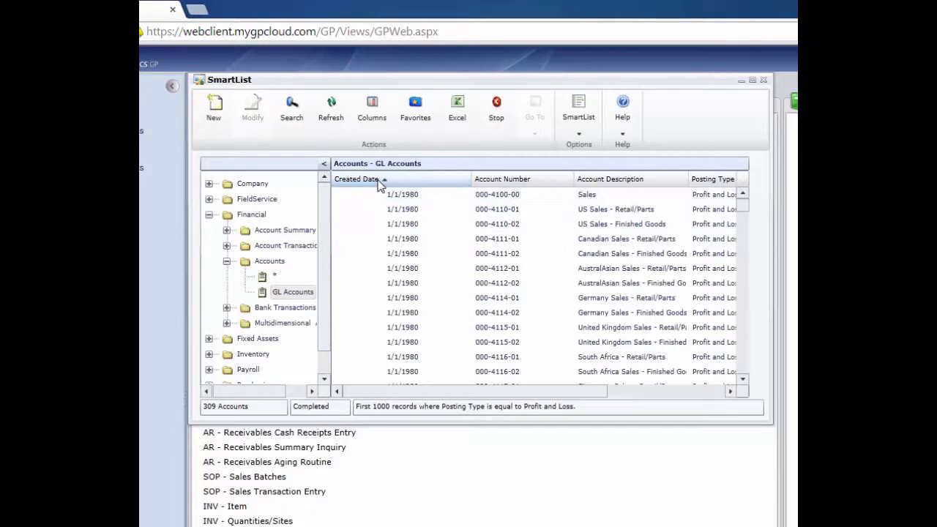
pyautogui.click(378, 182)
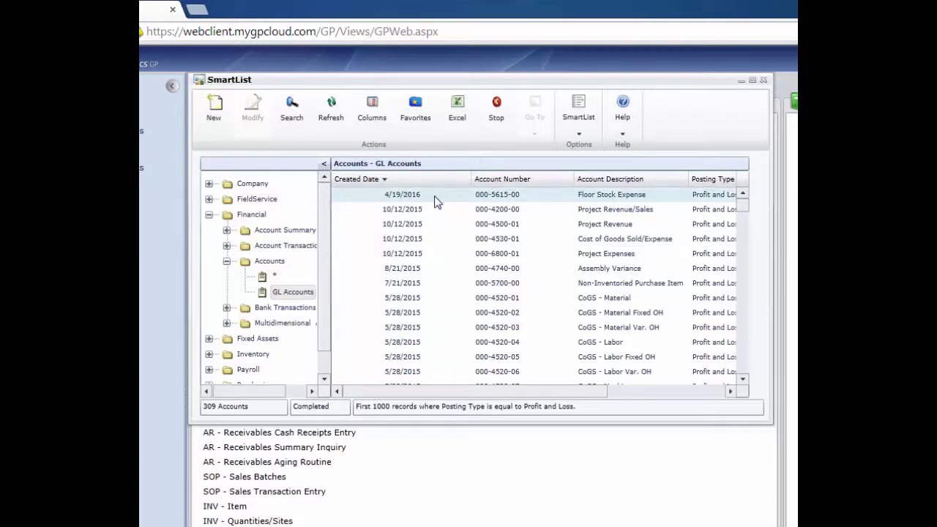
# View the Floor Stock Expense account's maintenance record, close it and look over the inquiries available for that account.
pyautogui.doubleClick(495, 196)
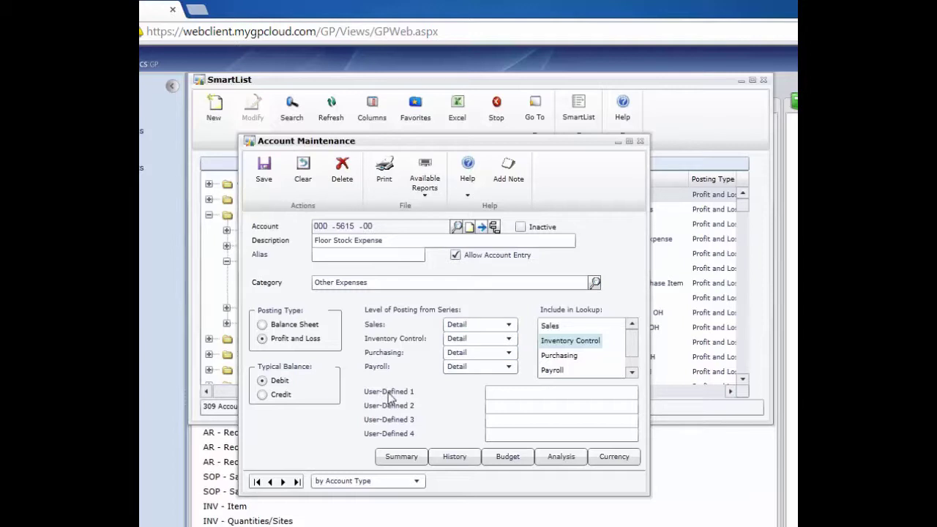
pyautogui.click(639, 141)
pyautogui.click(526, 108)
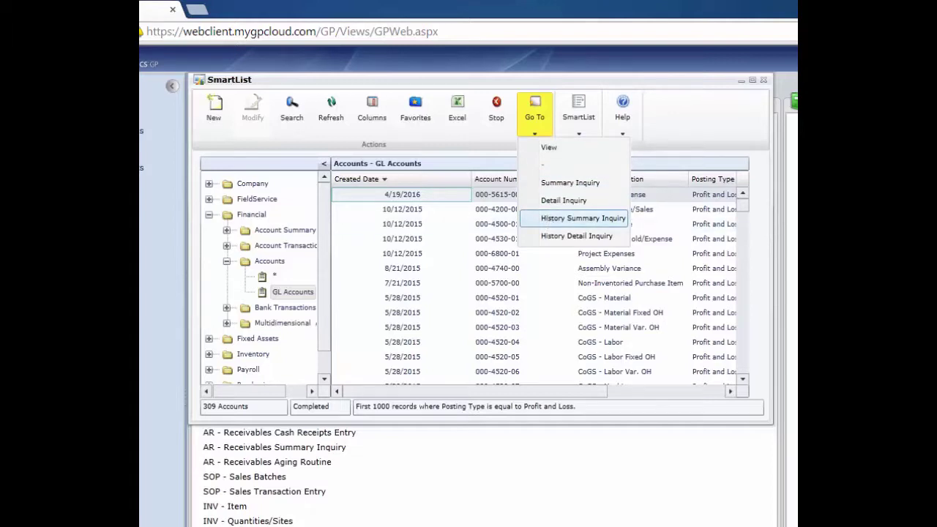
pyautogui.press('Escape')
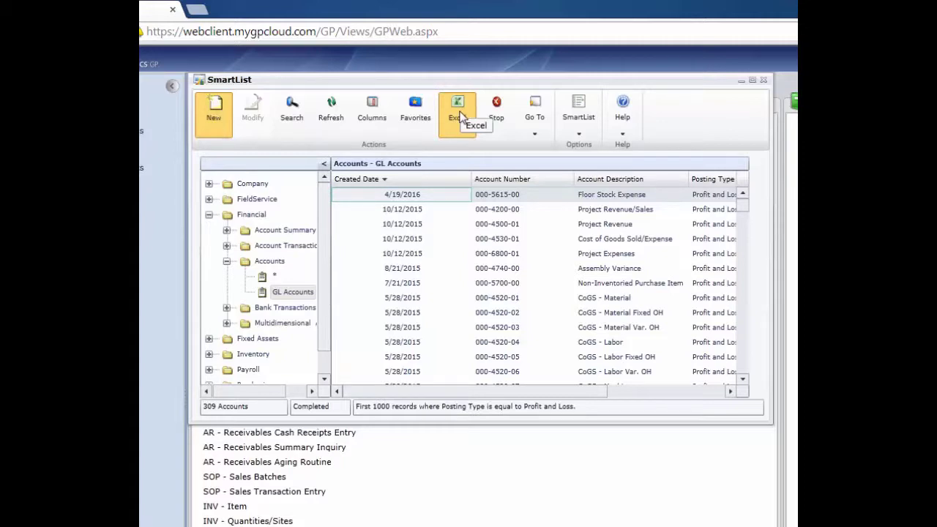
# Bring up the favorites settings for the GL Accounts list and check the options for adding a favorite.
pyautogui.click(415, 106)
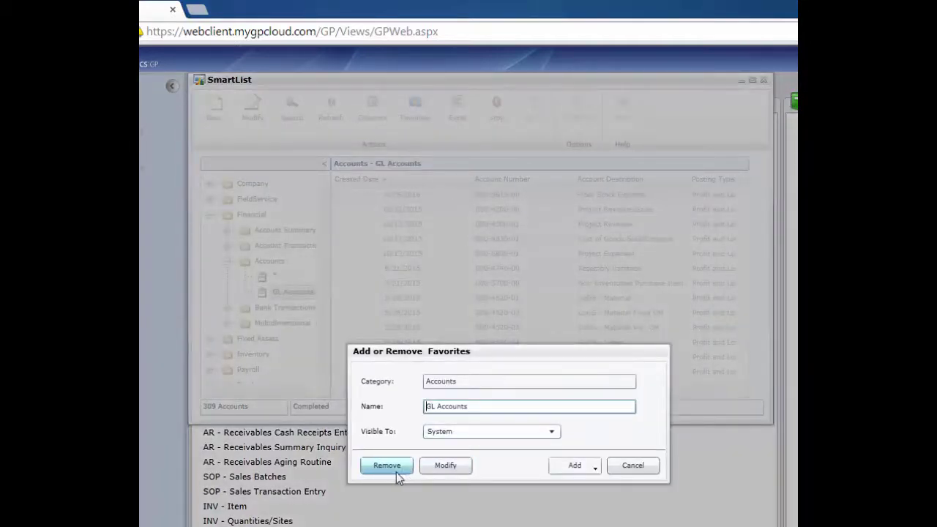
pyautogui.click(576, 469)
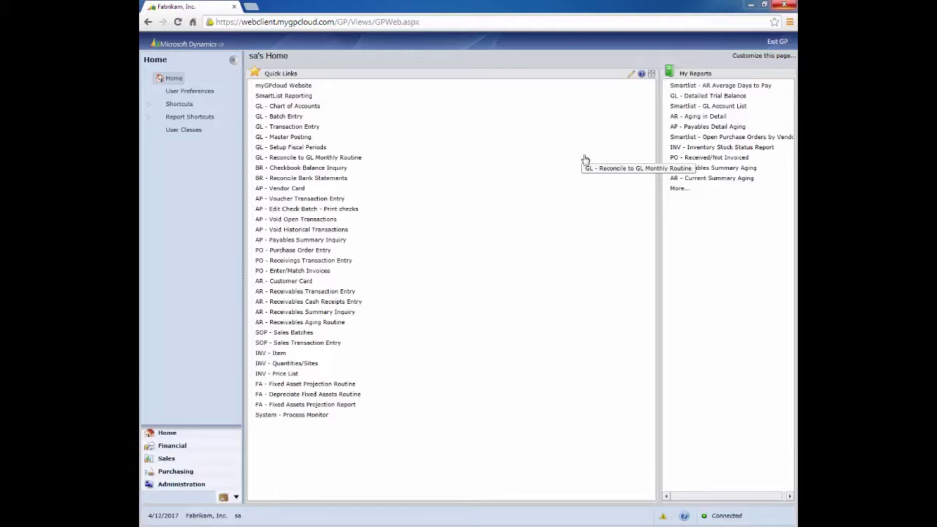
# Start a new vendor card in Purchasing and enter the vendor ID and the vendor's name, keeping it as short name.
pyautogui.click(180, 474)
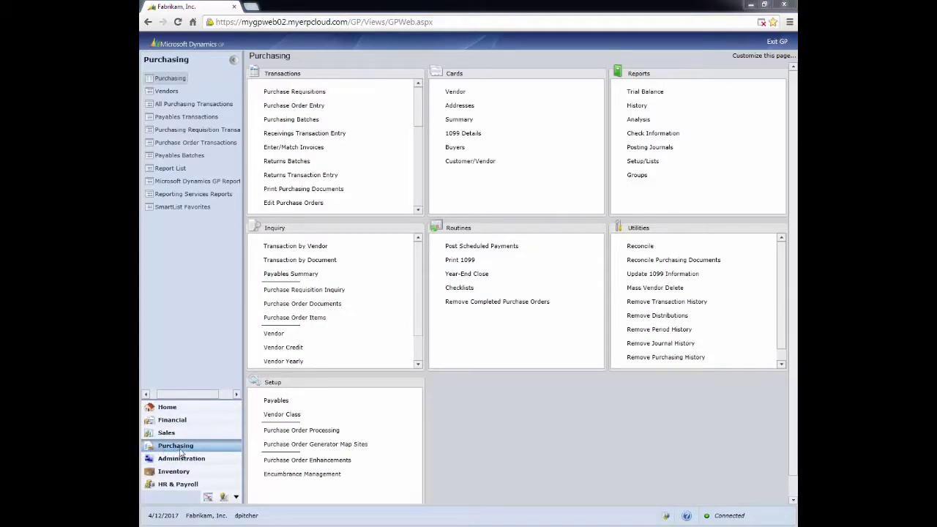
pyautogui.click(455, 93)
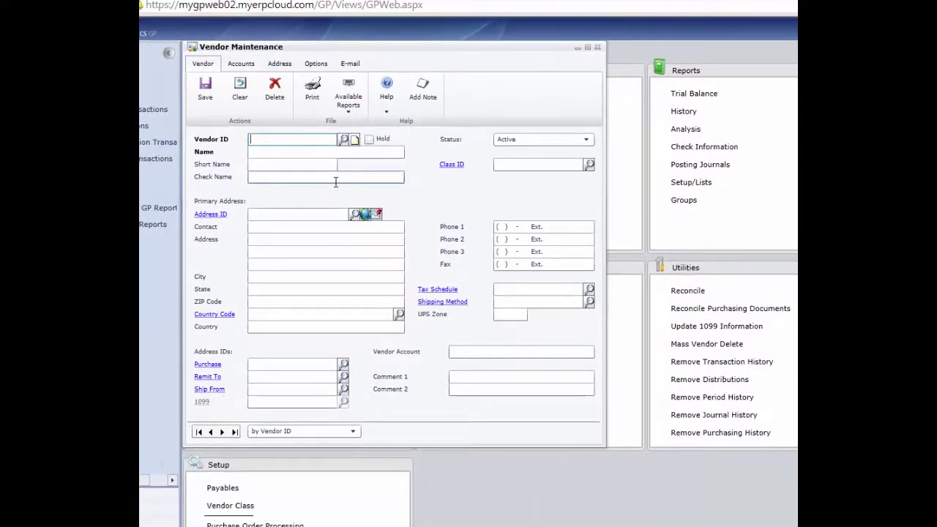
pyautogui.write('DOUG')
pyautogui.press('Tab')
pyautogui.write('d')
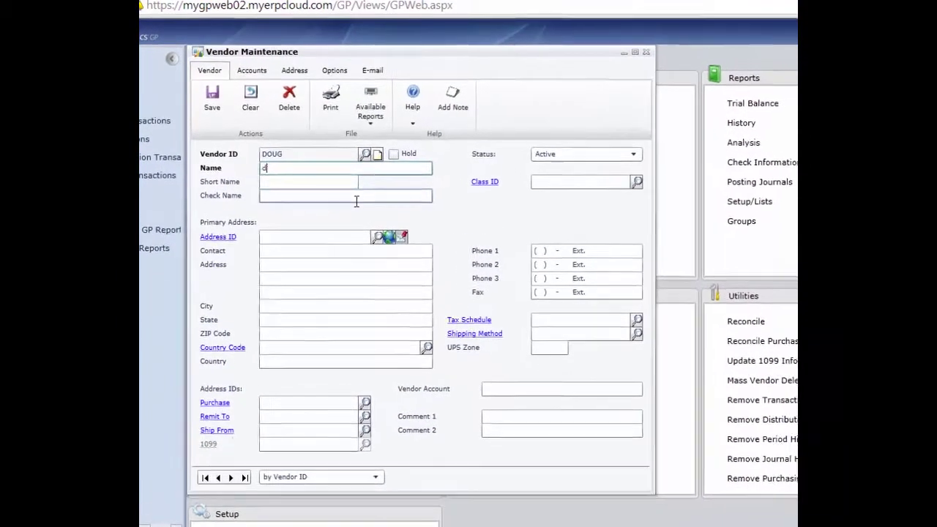
pyautogui.write('oug P')
pyautogui.press('Tab')
pyautogui.press('Tab')
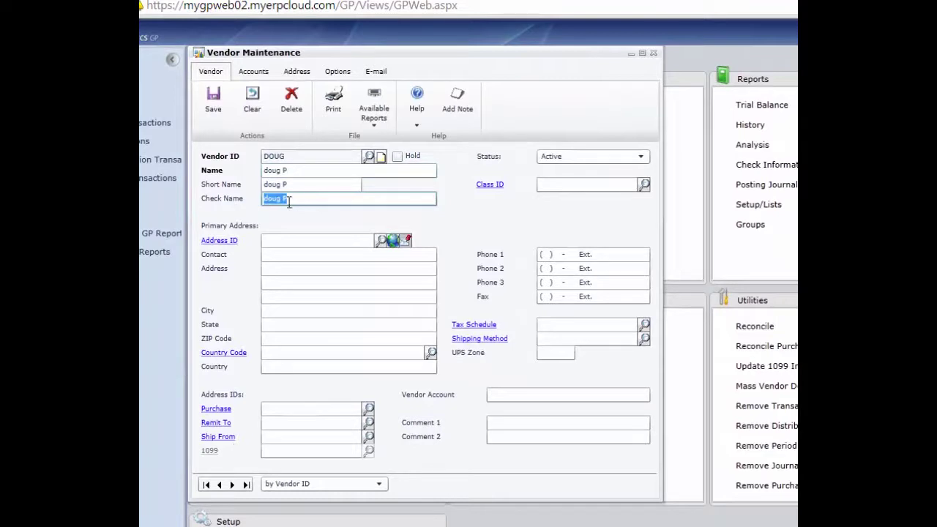
# Set the vendor's primary Address ID to PRIMARY and fill in the street address, city, state and ZIP code.
pyautogui.press('Tab')
pyautogui.click(394, 284)
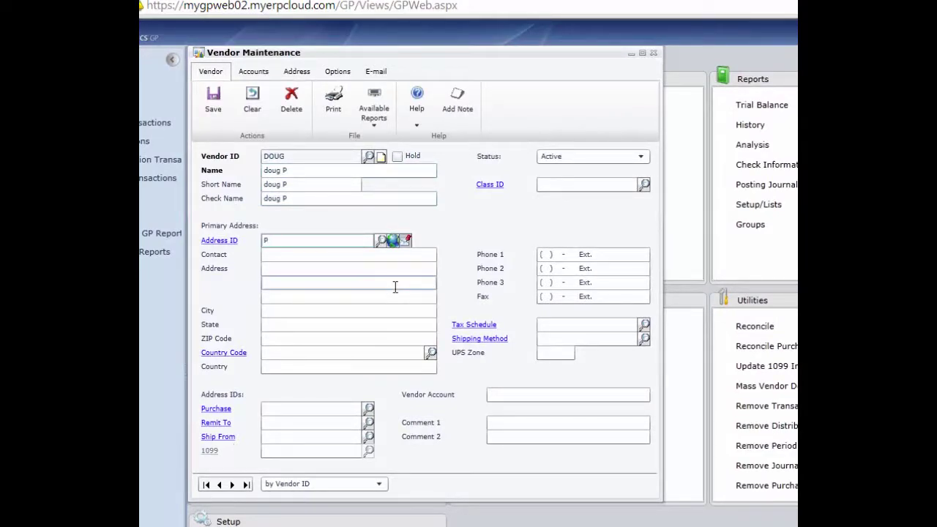
pyautogui.press('Tab')
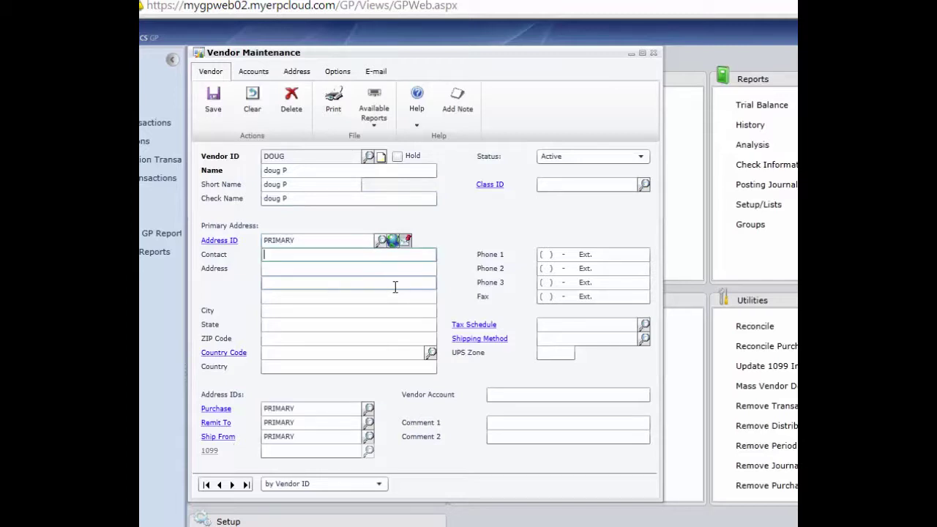
pyautogui.click(267, 252)
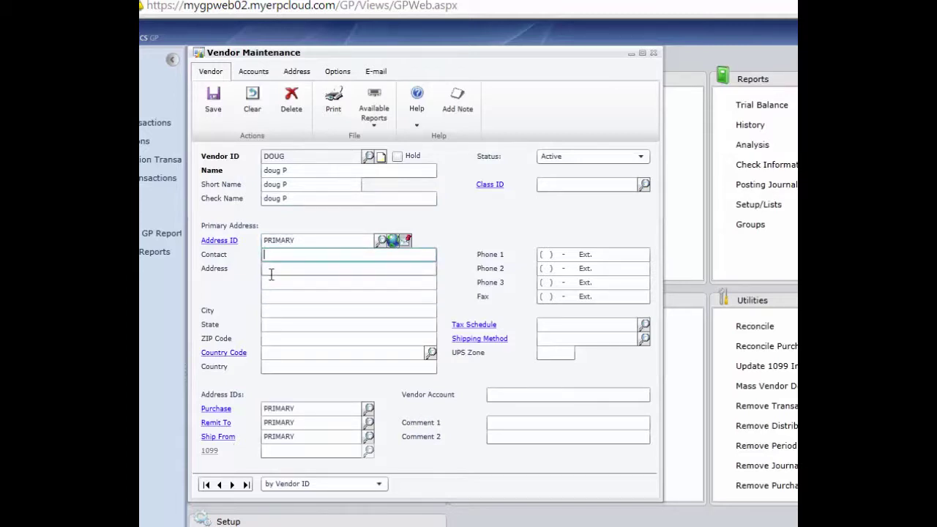
pyautogui.click(270, 272)
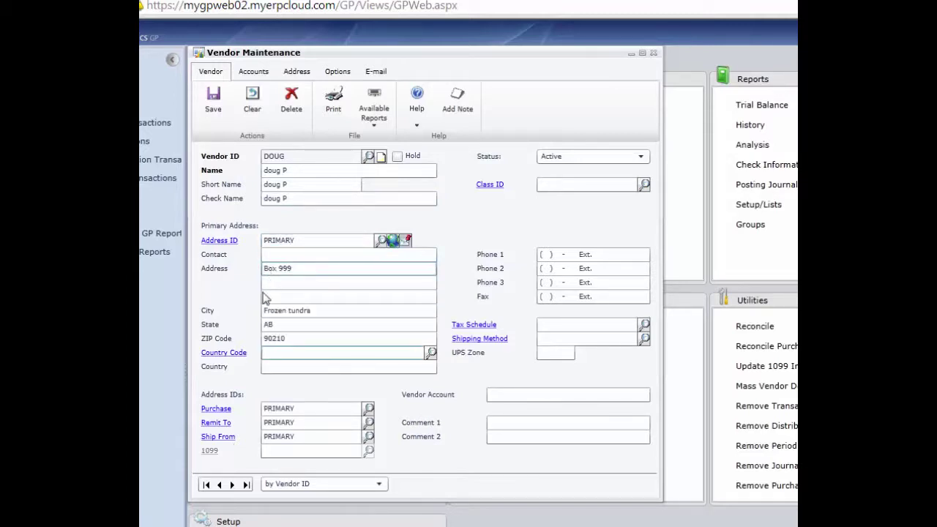
# Assign the vendor class USA-US-M to the new vendor, picking it from the vendor classes lookup.
pyautogui.click(591, 186)
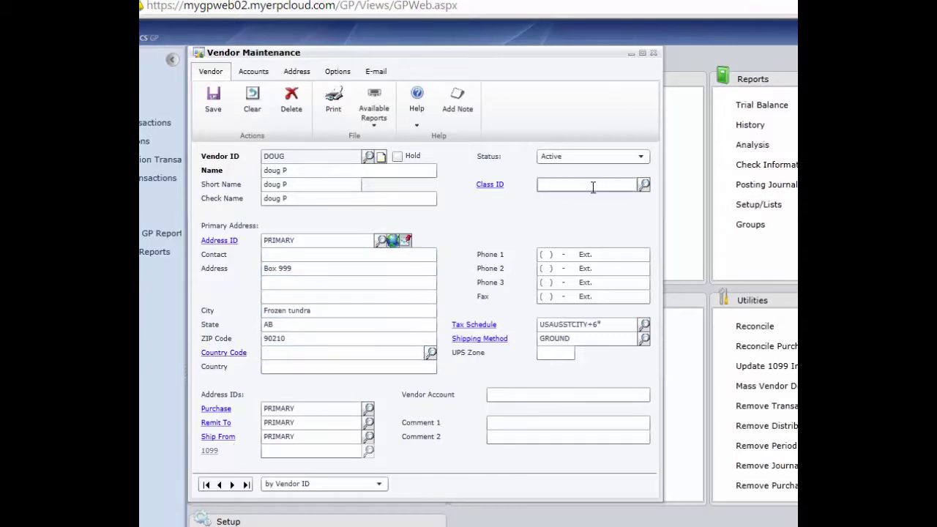
pyautogui.click(595, 188)
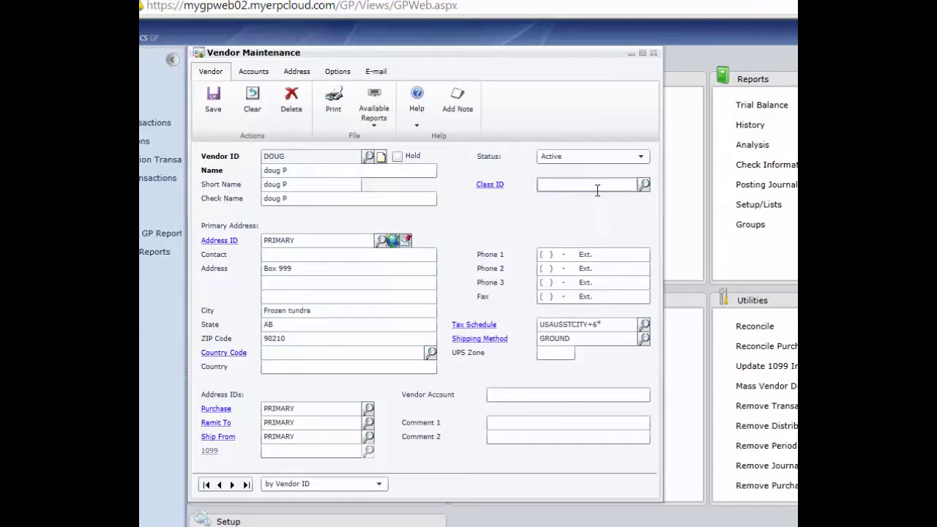
pyautogui.click(642, 184)
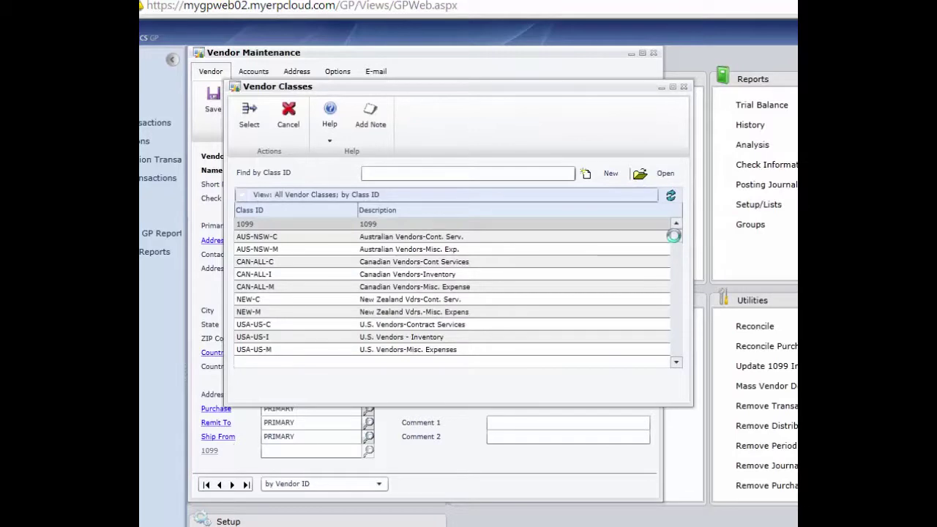
pyautogui.click(378, 351)
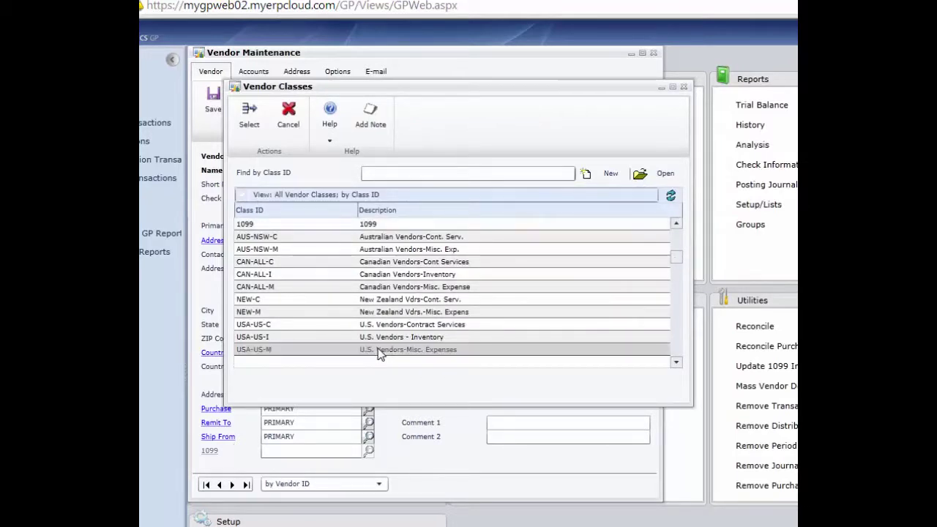
pyautogui.doubleClick(378, 352)
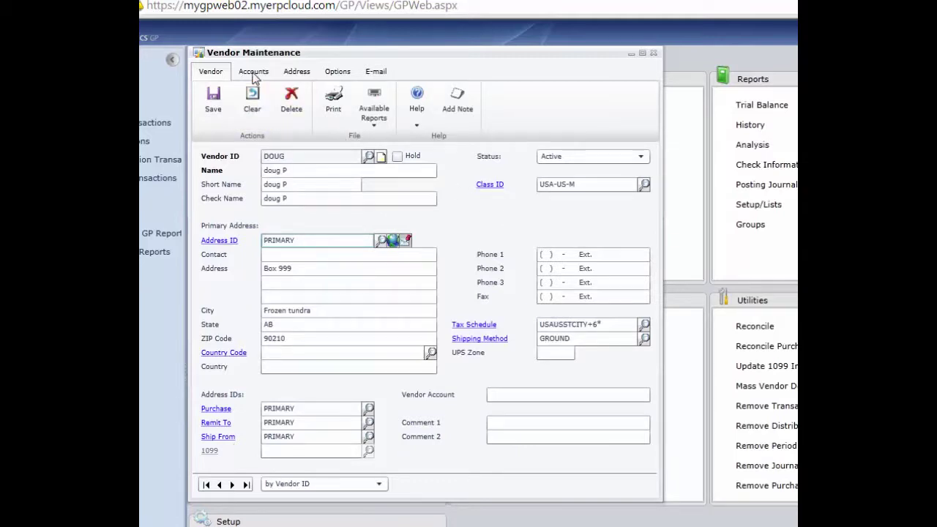
# Review the new vendor's payment options, address details, remit-to address and default posting accounts, including the one for purchases.
pyautogui.click(338, 71)
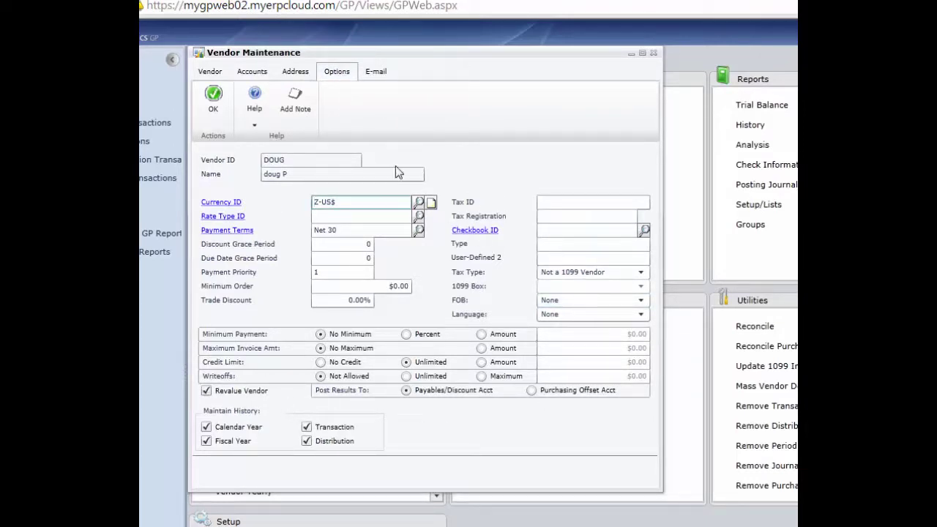
pyautogui.click(291, 73)
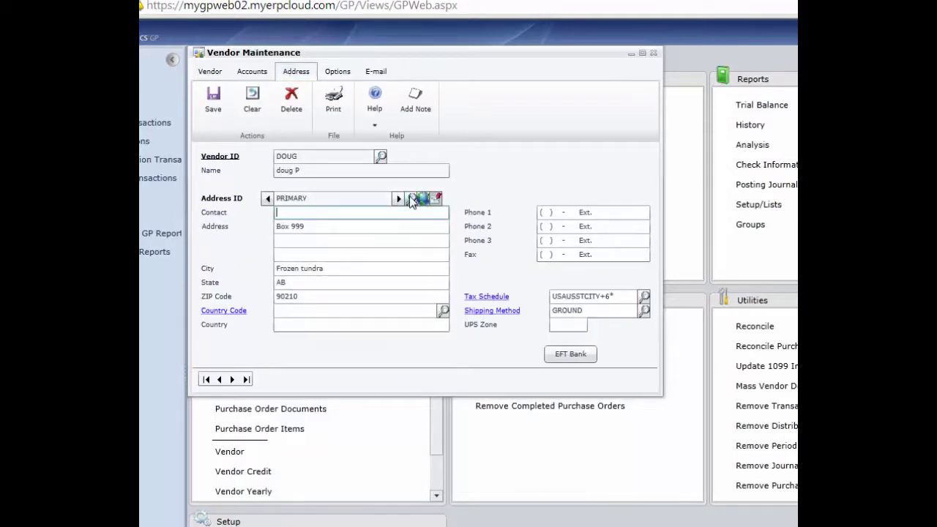
pyautogui.click(211, 72)
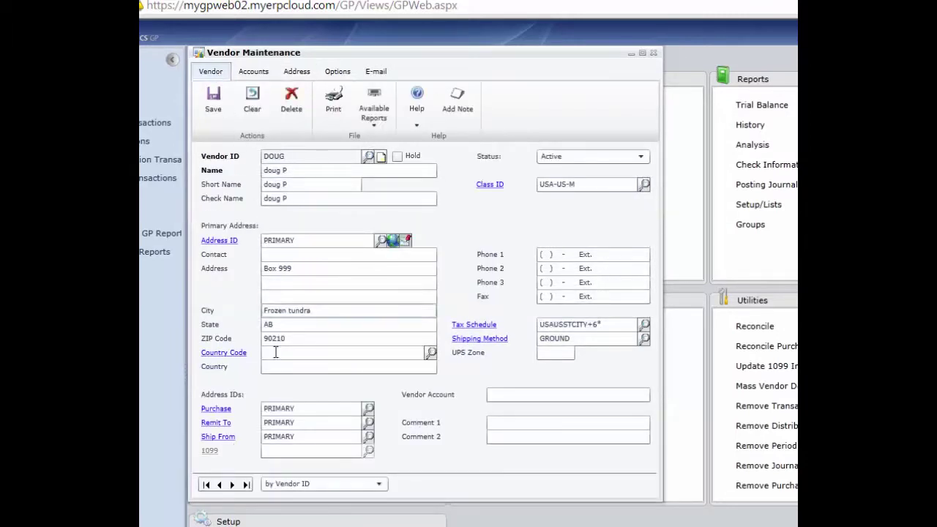
pyautogui.click(271, 423)
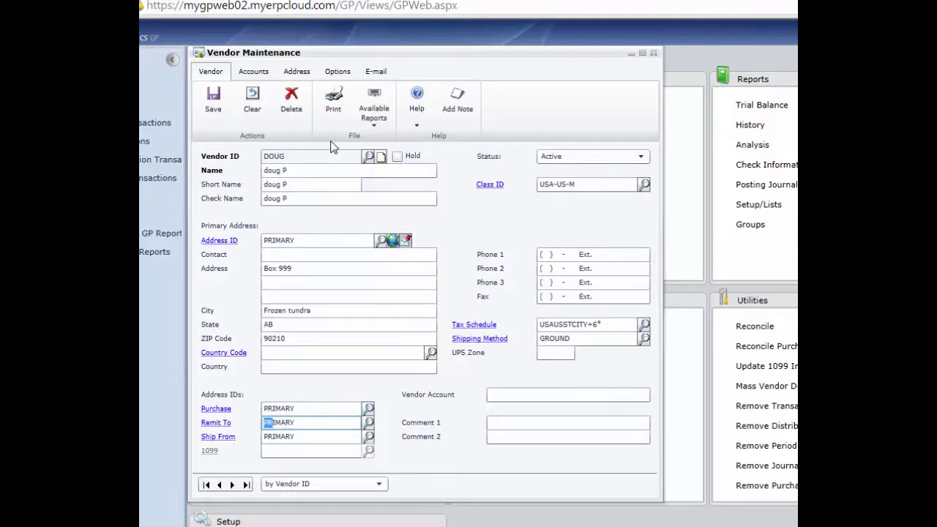
pyautogui.click(252, 74)
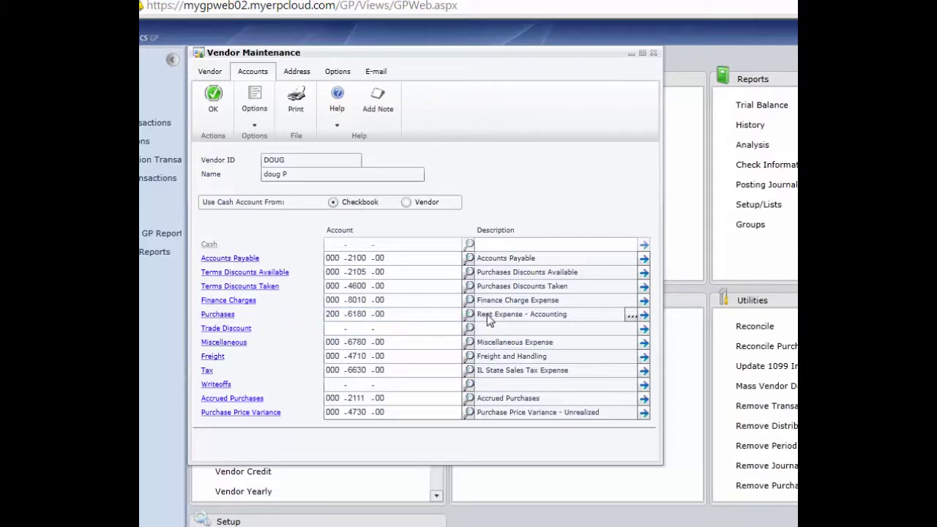
pyautogui.click(369, 314)
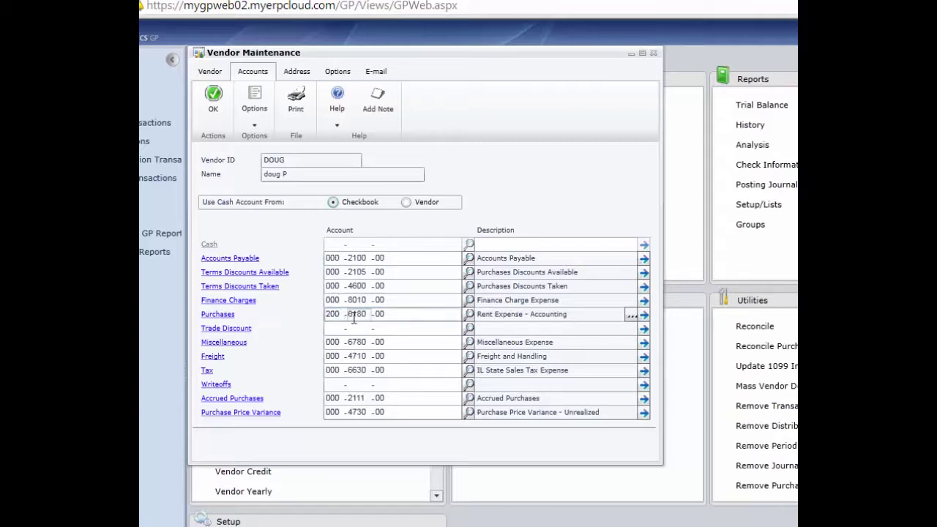
# Accept the vendor's account settings, save the new vendor card and close Vendor Maintenance.
pyautogui.click(213, 102)
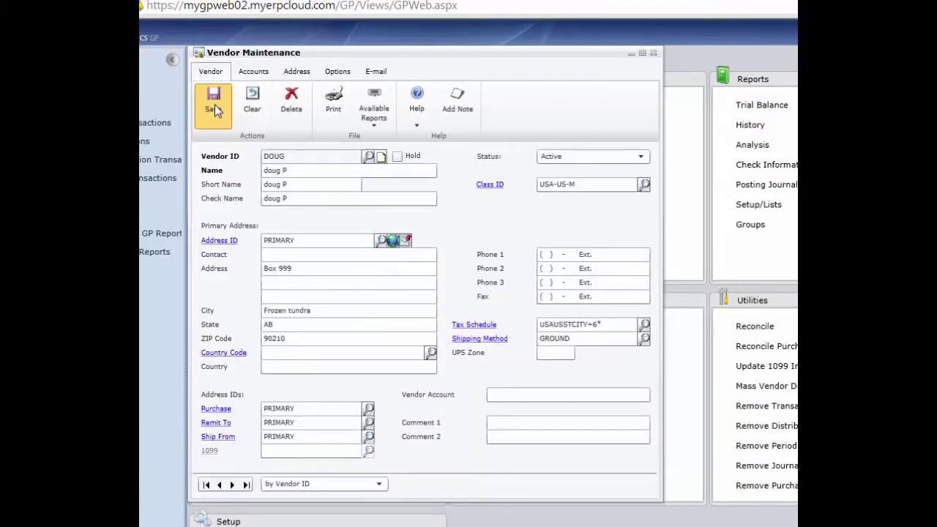
pyautogui.click(214, 105)
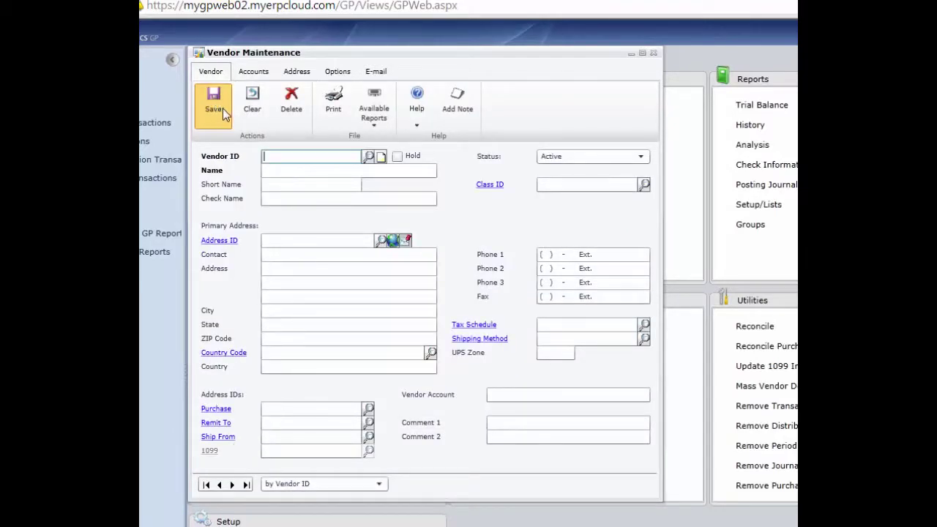
pyautogui.click(654, 53)
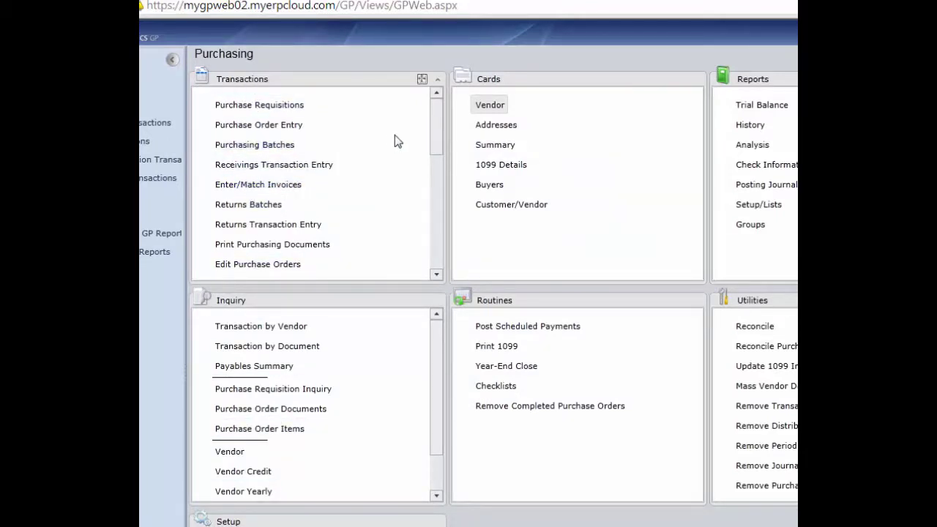
# Start a new payables transaction in Purchasing as an Invoice with the description Rent.
pyautogui.scroll(-2, 436, 150)
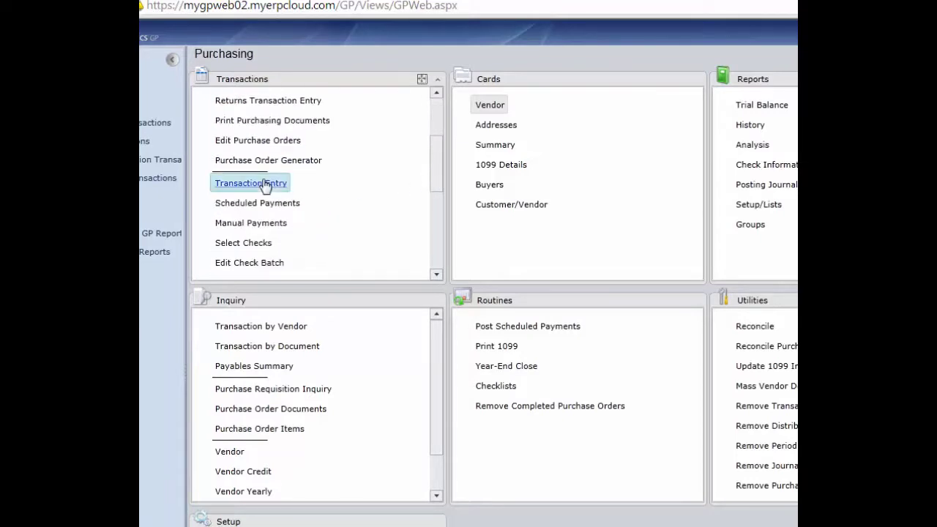
pyautogui.click(265, 185)
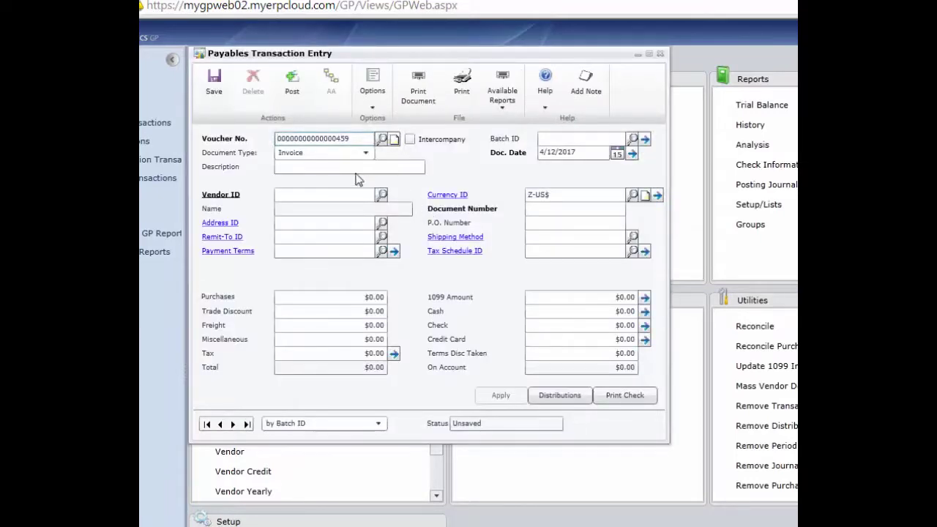
pyautogui.click(303, 166)
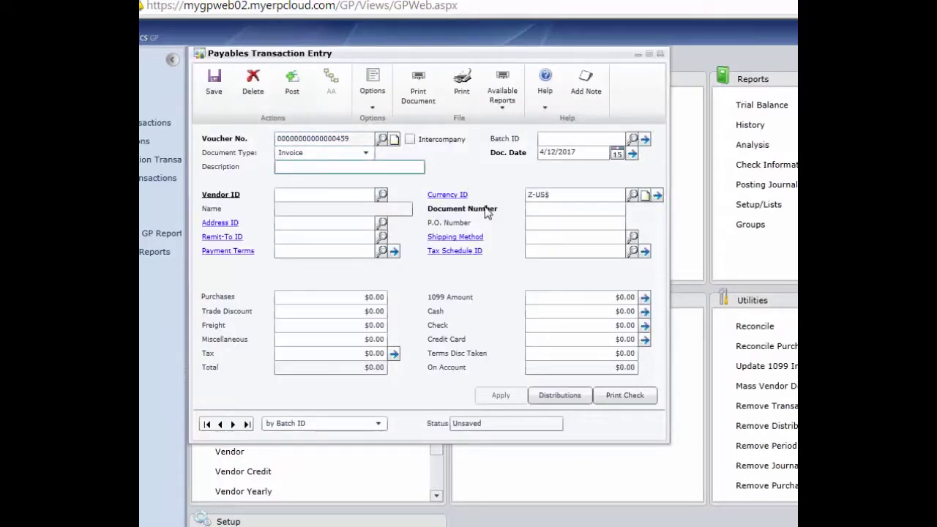
pyautogui.press('Tab')
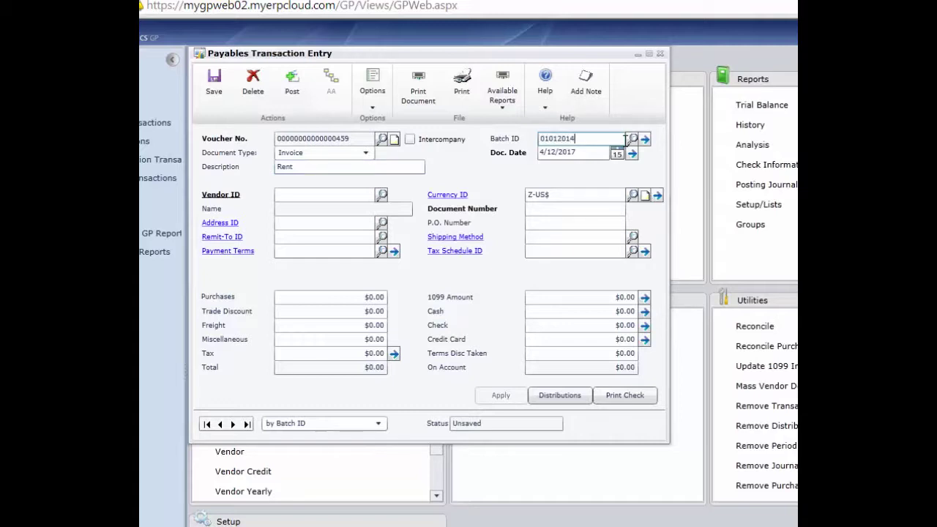
# Assign the invoice to Batch ID 01012014DP, adding it as a new single-use batch and saving it.
pyautogui.press('Tab')
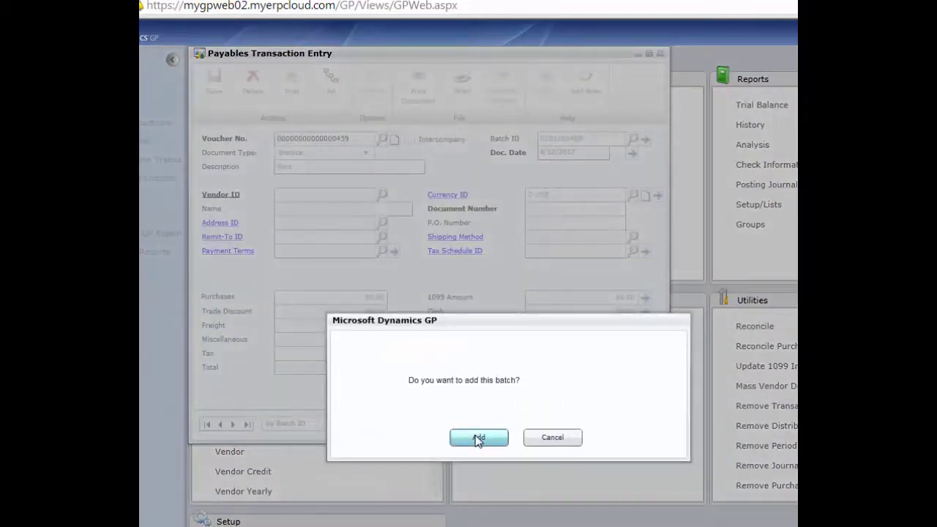
pyautogui.click(478, 437)
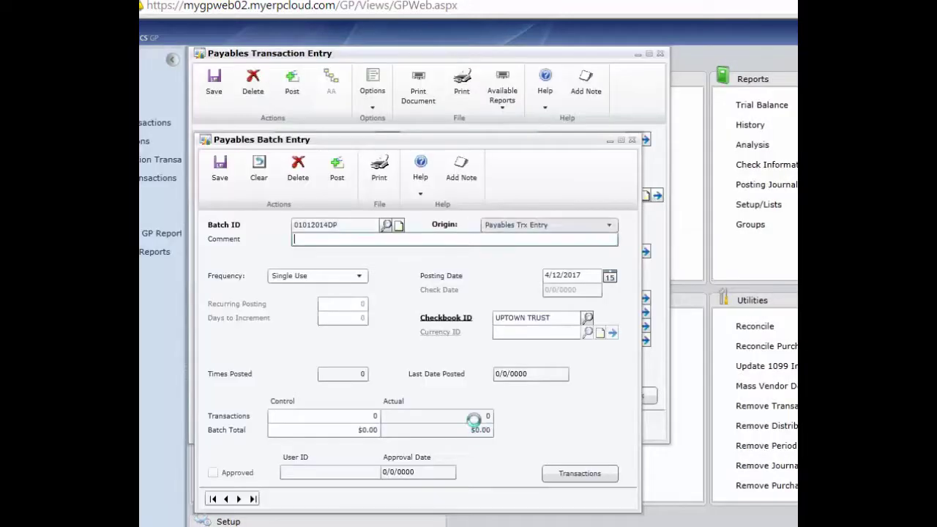
pyautogui.click(220, 185)
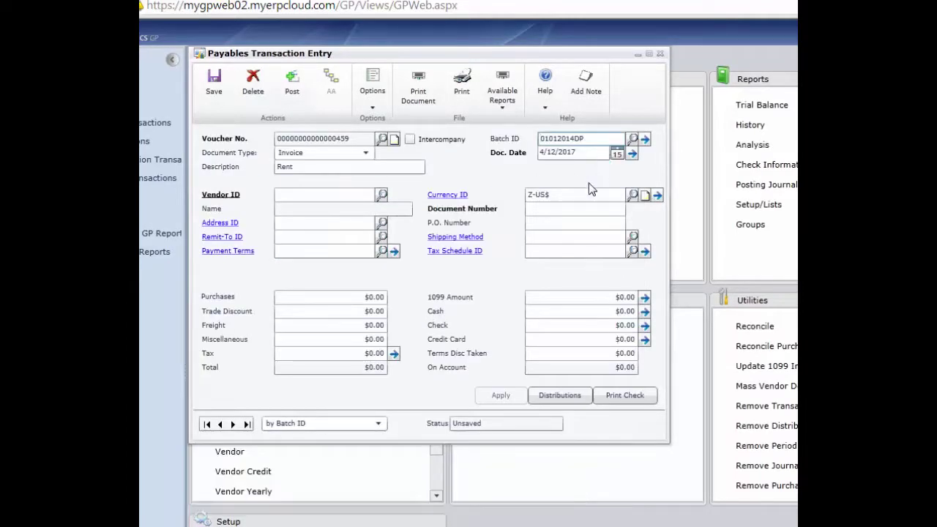
# Enter the new vendor's ID on the invoice, set the document number to 1234 and the purchases amount to $1,000.00.
pyautogui.click(330, 194)
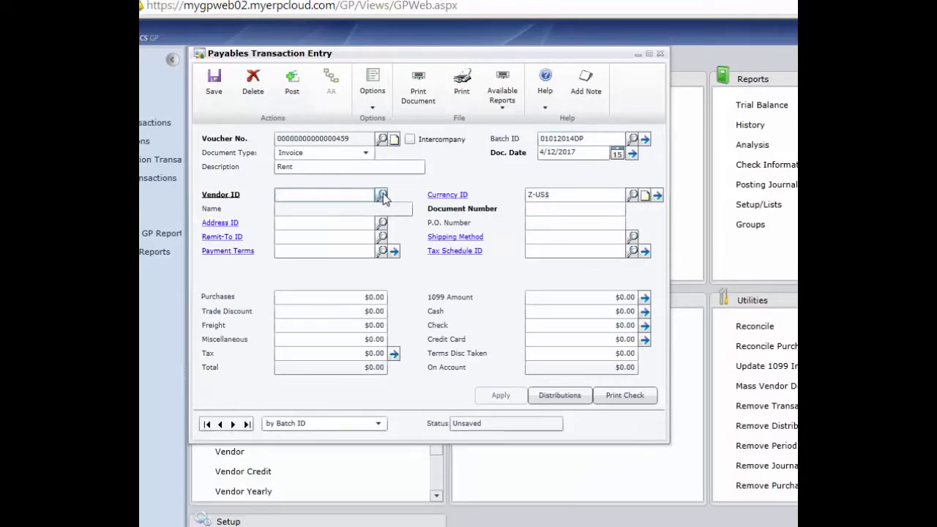
pyautogui.write('DOUG')
pyautogui.press('Tab')
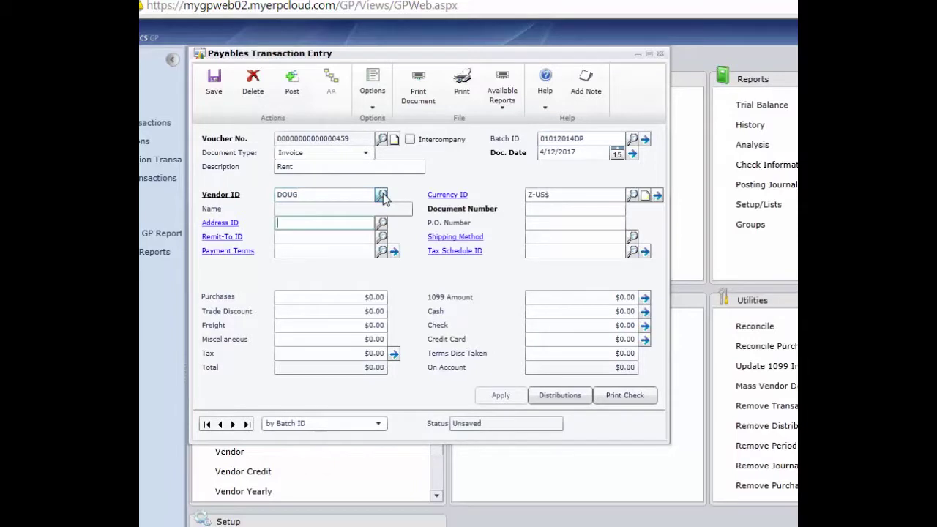
pyautogui.click(545, 210)
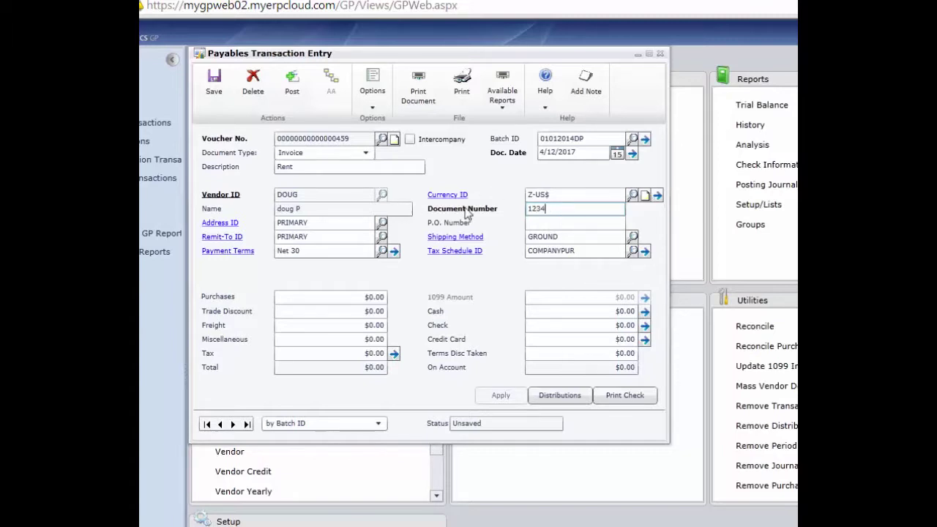
pyautogui.click(349, 297)
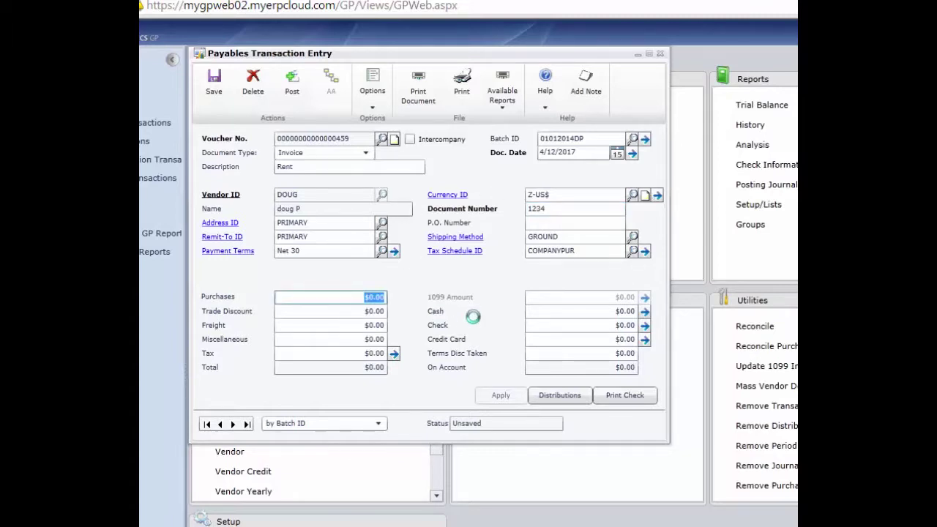
pyautogui.write('10')
pyautogui.press('Tab')
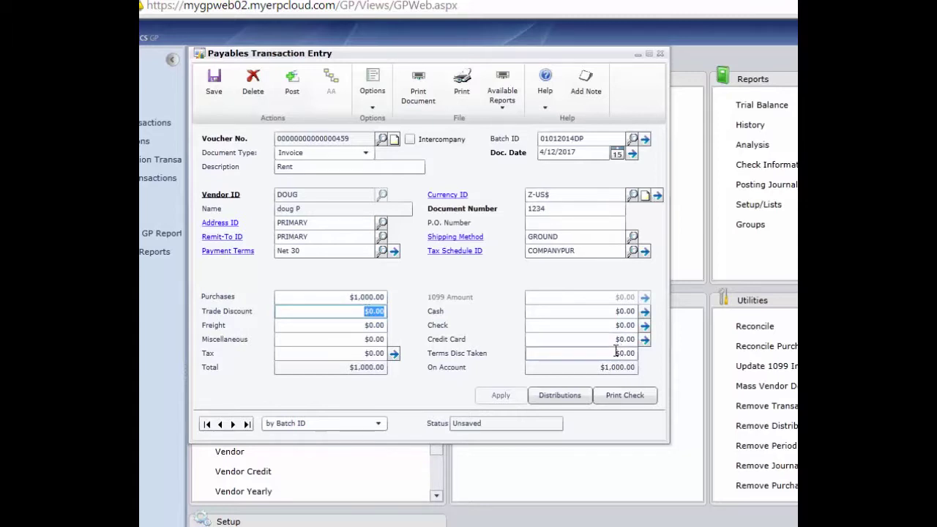
# Check the invoice's account distributions with their descriptions expanded, accept them and save the payables transaction.
pyautogui.click(614, 329)
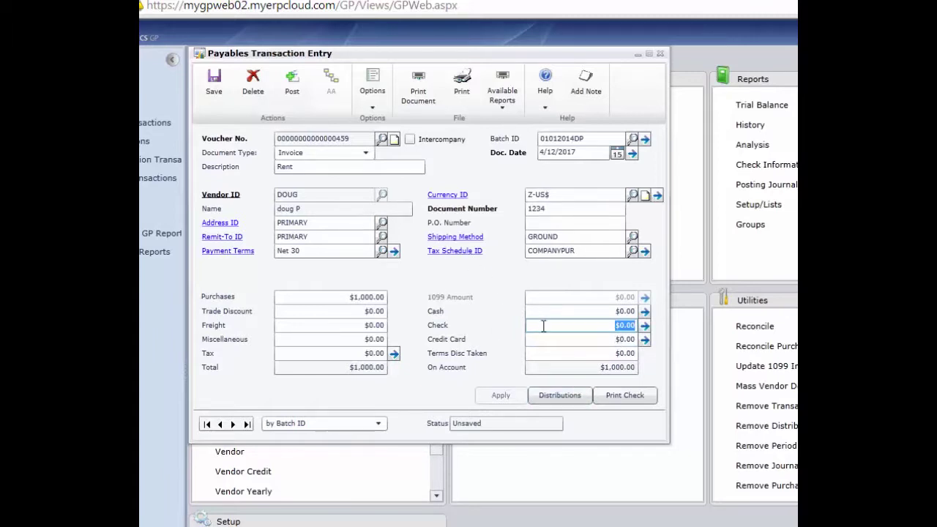
pyautogui.click(559, 396)
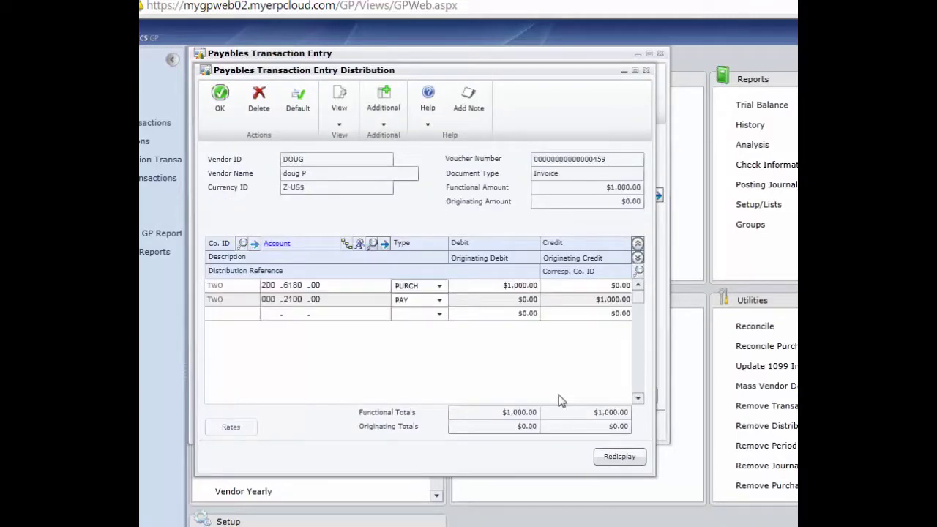
pyautogui.click(637, 258)
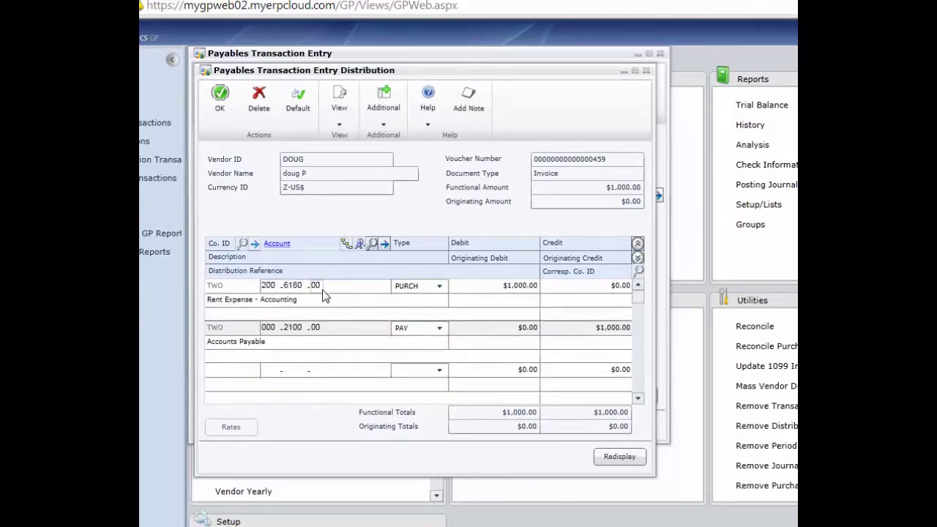
pyautogui.click(220, 95)
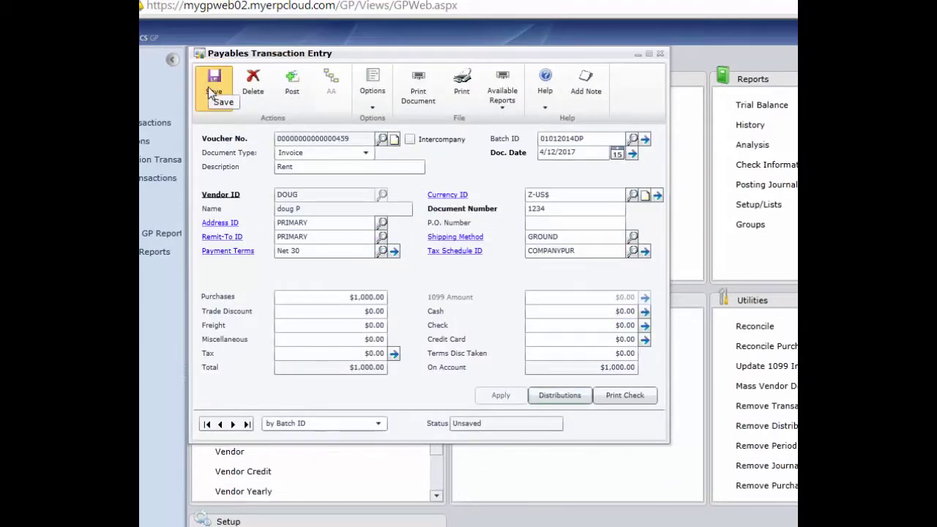
pyautogui.click(209, 87)
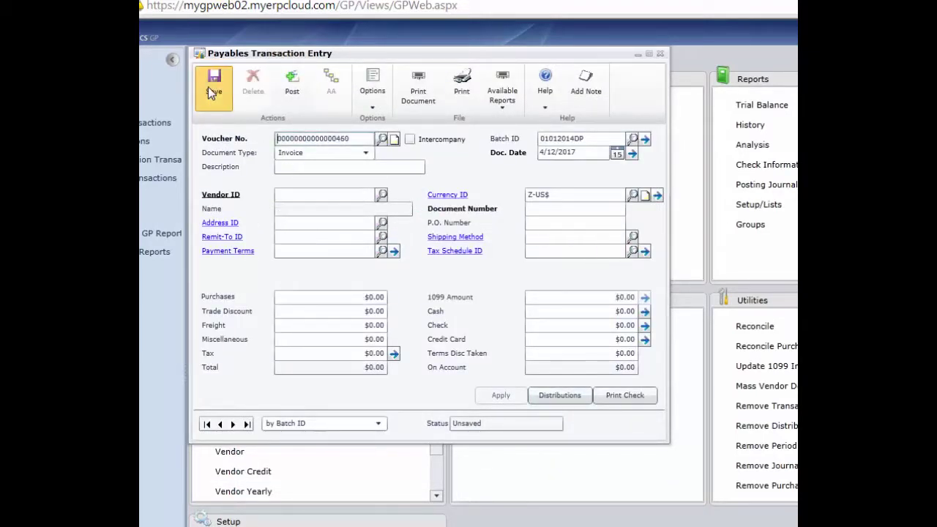
# Open payables batch 01012014DP from the Purchasing batches, post it and close Payables Batch Entry.
pyautogui.click(233, 246)
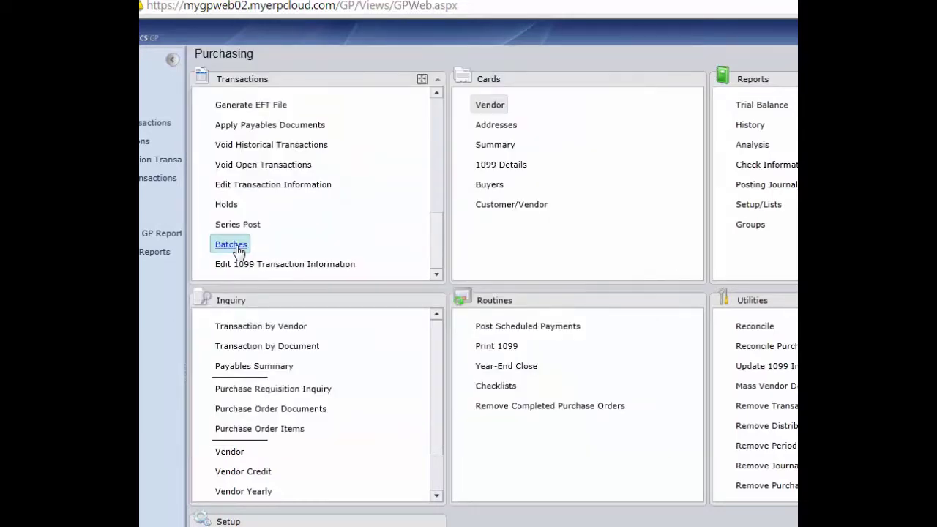
pyautogui.doubleClick(290, 284)
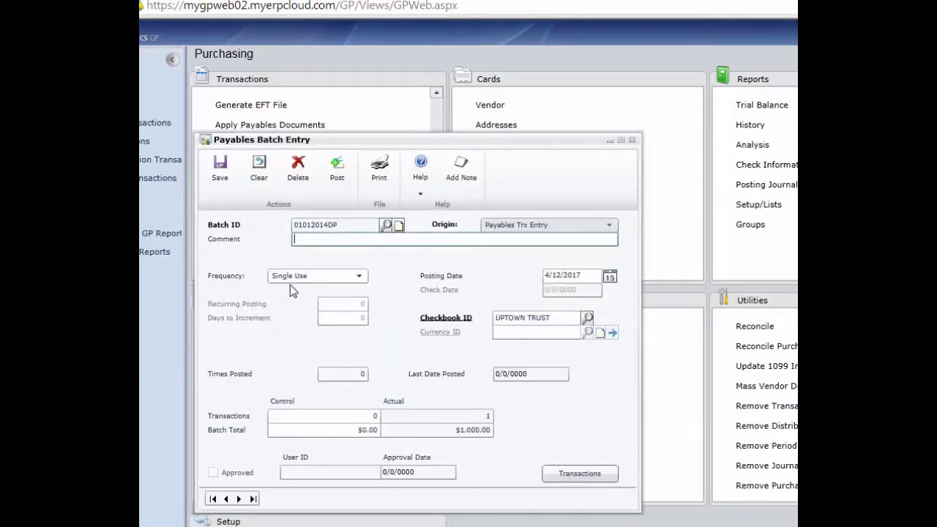
pyautogui.click(339, 175)
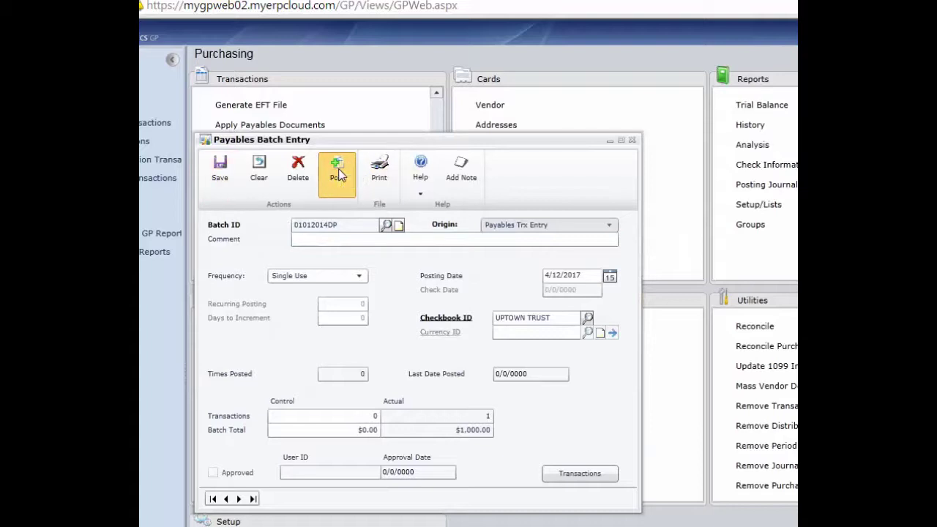
pyautogui.click(632, 140)
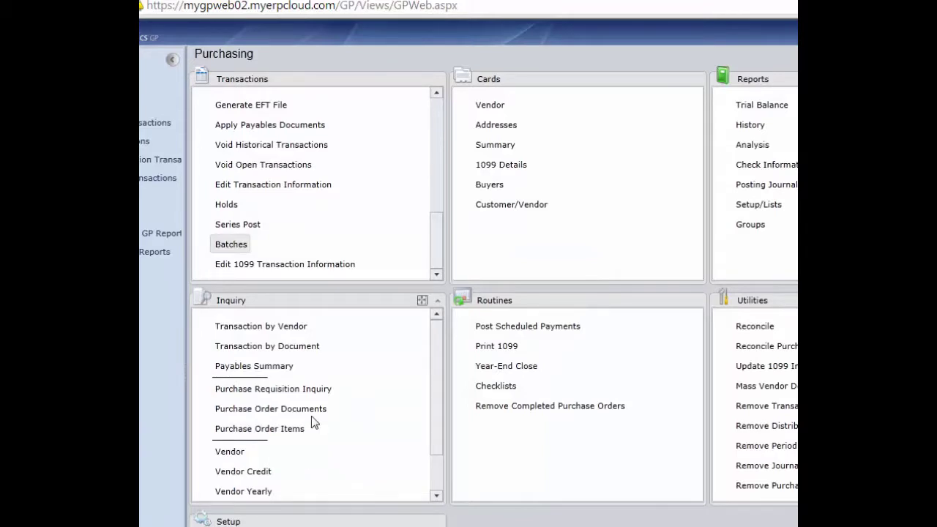
# Open Edit Check Batch for batch 01012014DP and select the new vendor's outstanding invoice for payment.
pyautogui.moveTo(432, 240); pyautogui.dragTo(434, 194)
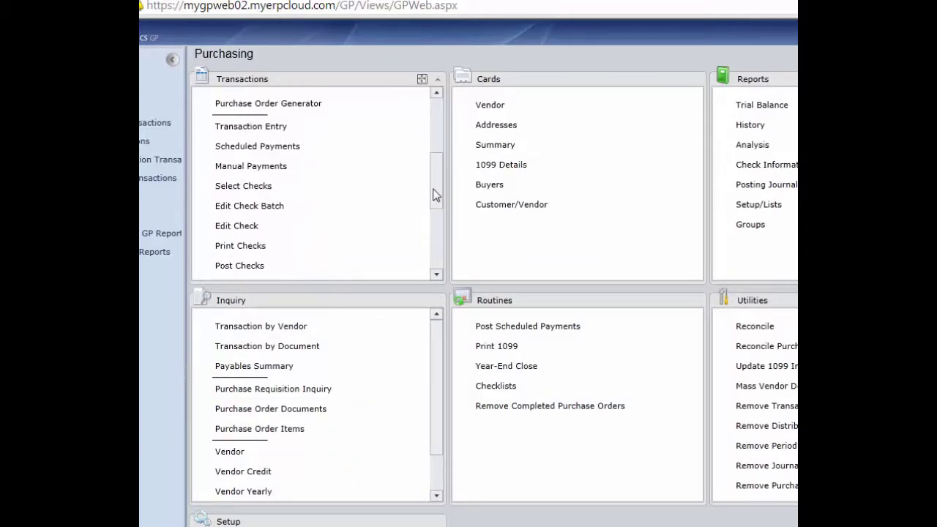
pyautogui.click(263, 210)
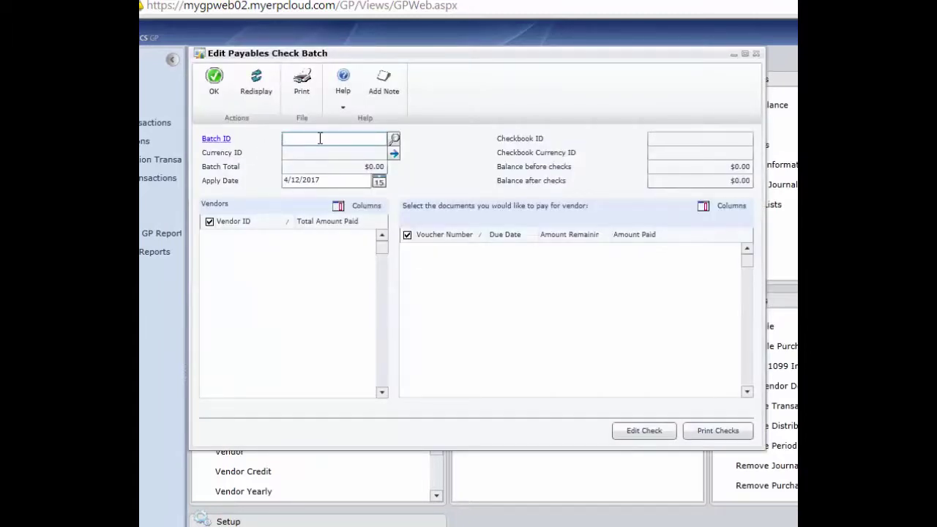
pyautogui.write('01012014DP')
pyautogui.press('Tab')
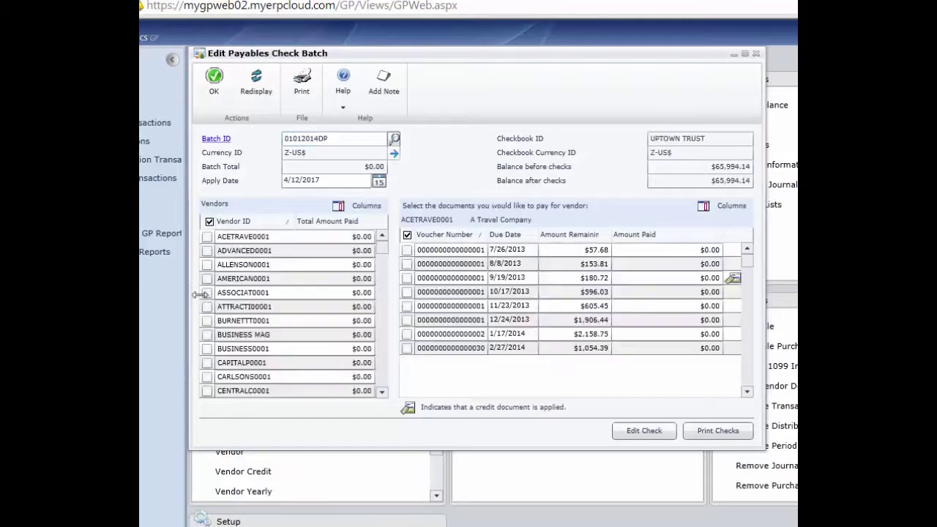
pyautogui.moveTo(381, 249); pyautogui.dragTo(381, 288)
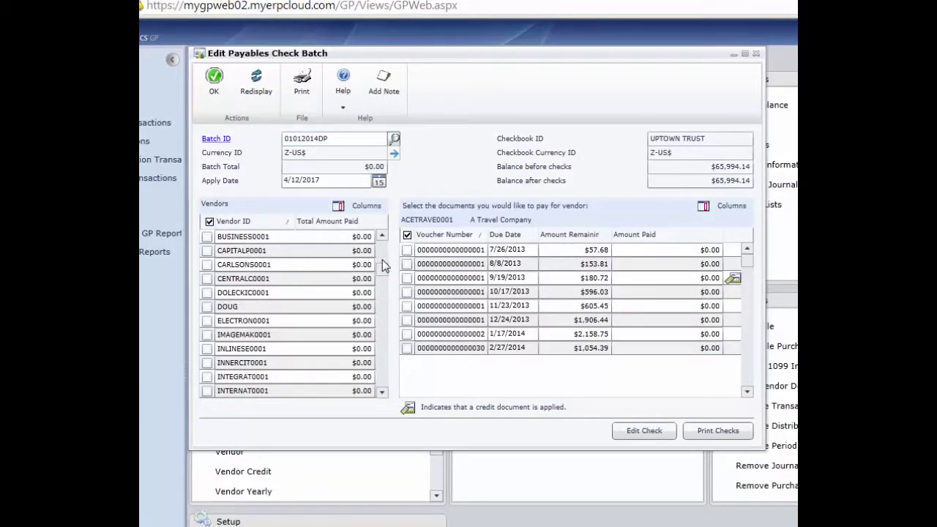
pyautogui.click(206, 308)
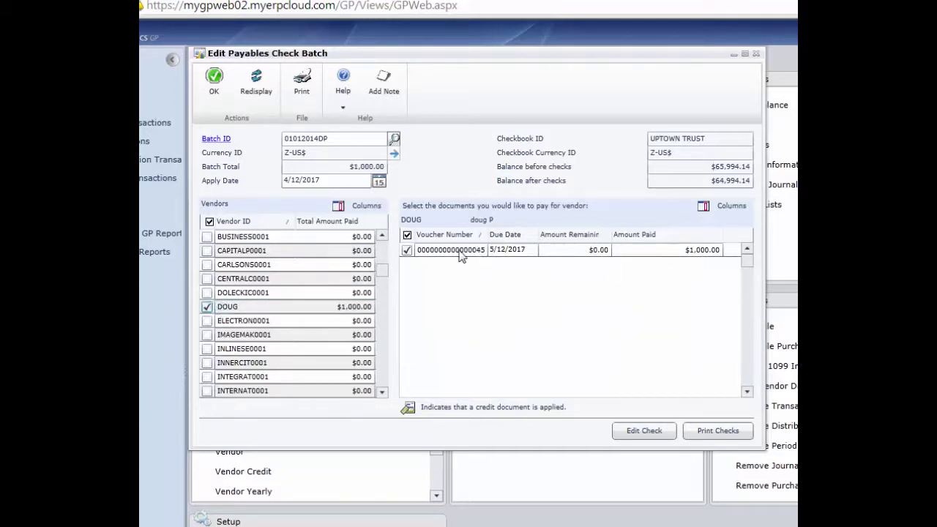
# Edit the vendor's check to apply $600.00 to invoice 1234, save the payment and close the check editor.
pyautogui.click(640, 434)
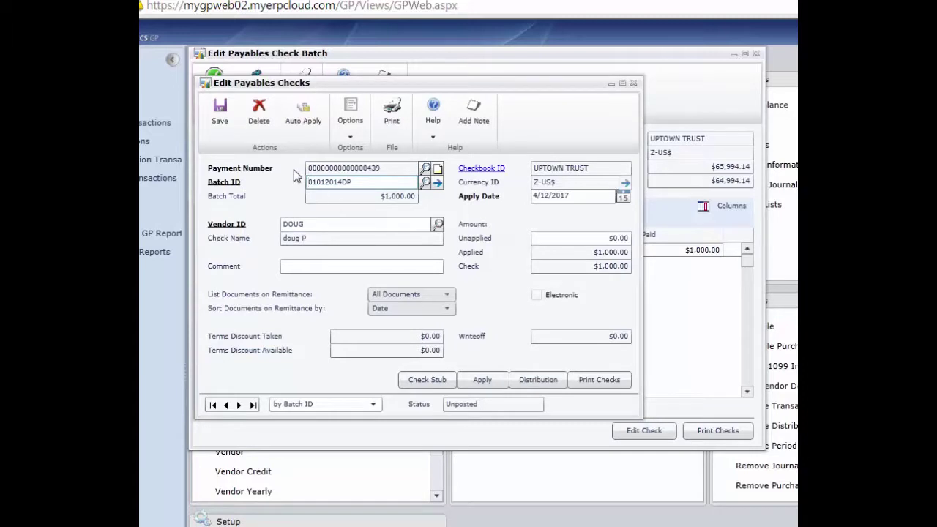
pyautogui.click(482, 382)
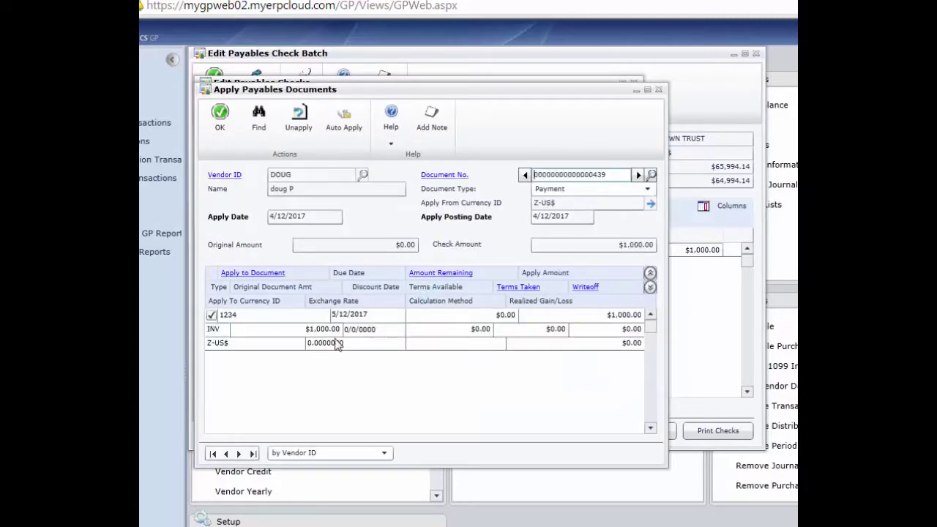
pyautogui.click(620, 314)
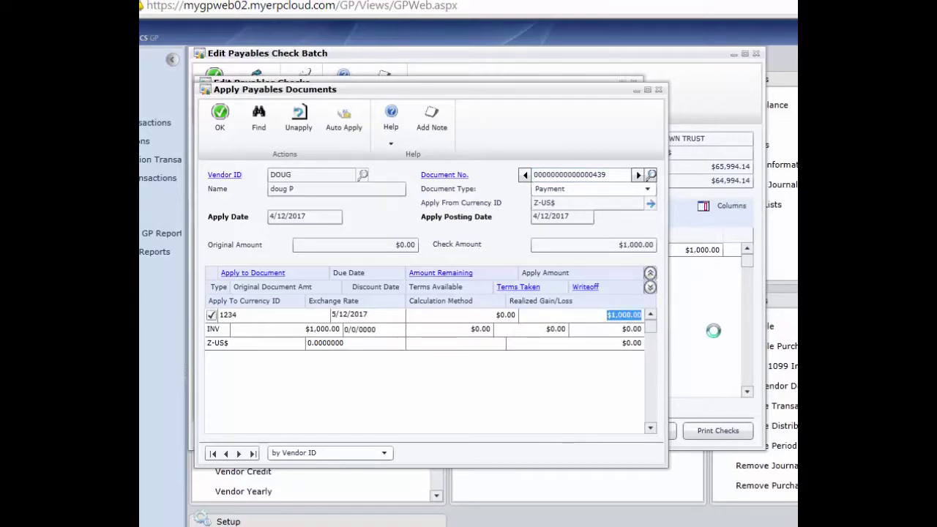
pyautogui.press('BackSpace')
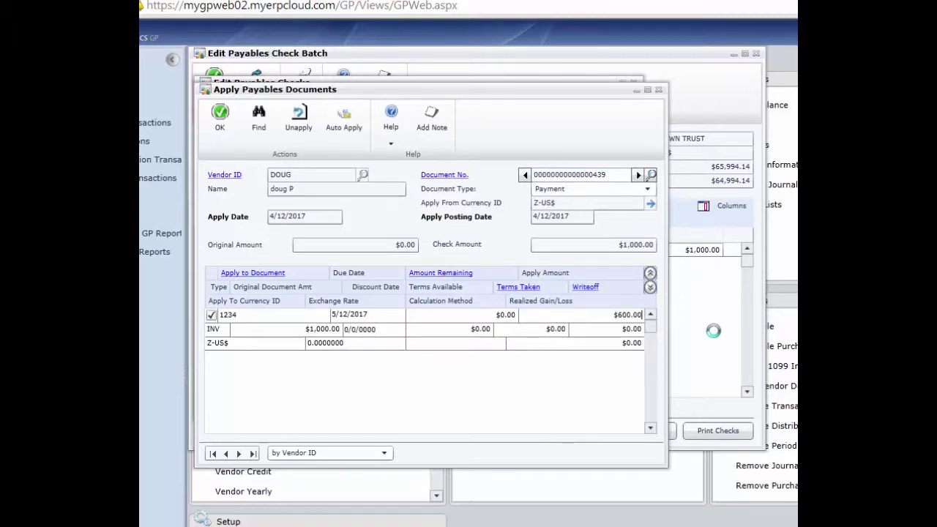
pyautogui.press('Tab')
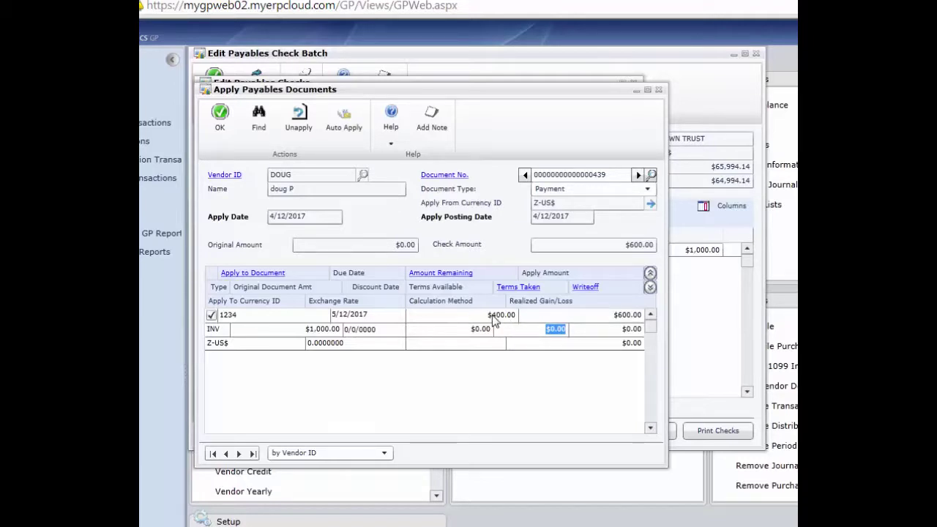
pyautogui.click(223, 125)
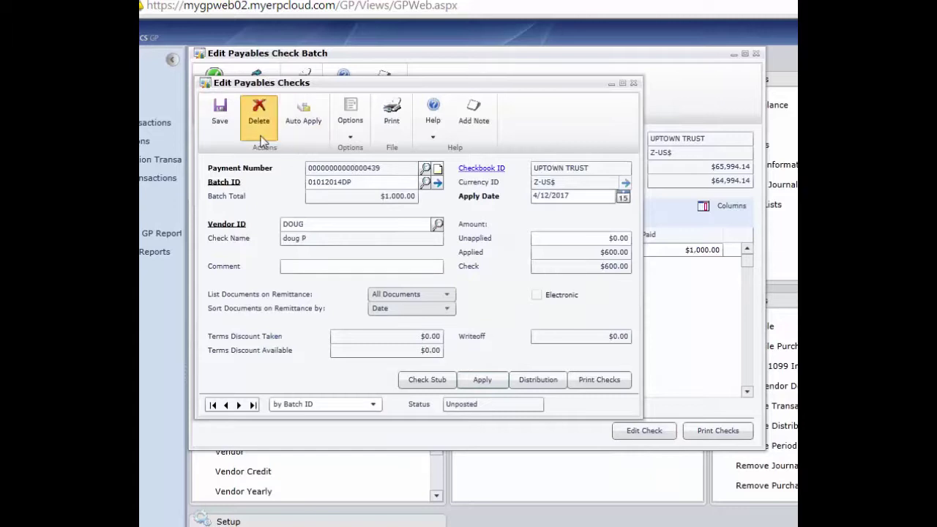
pyautogui.click(219, 116)
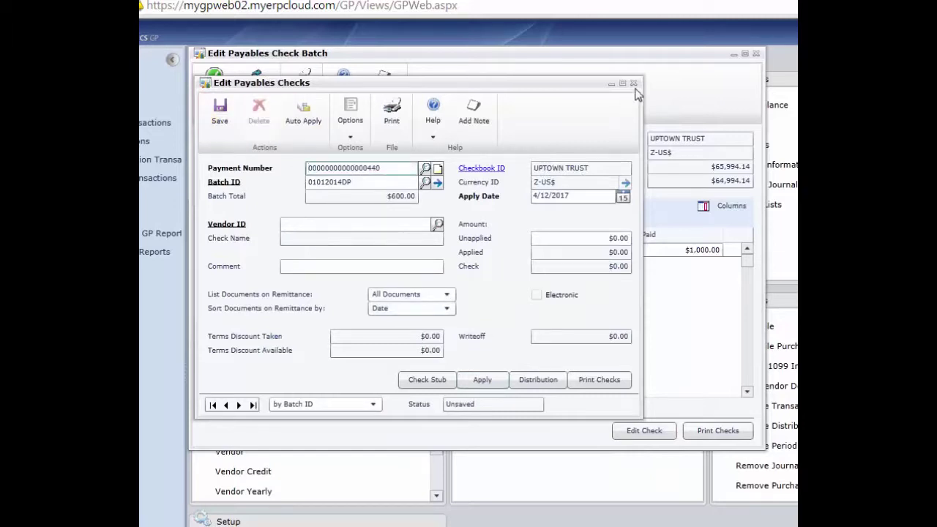
pyautogui.press('Tab')
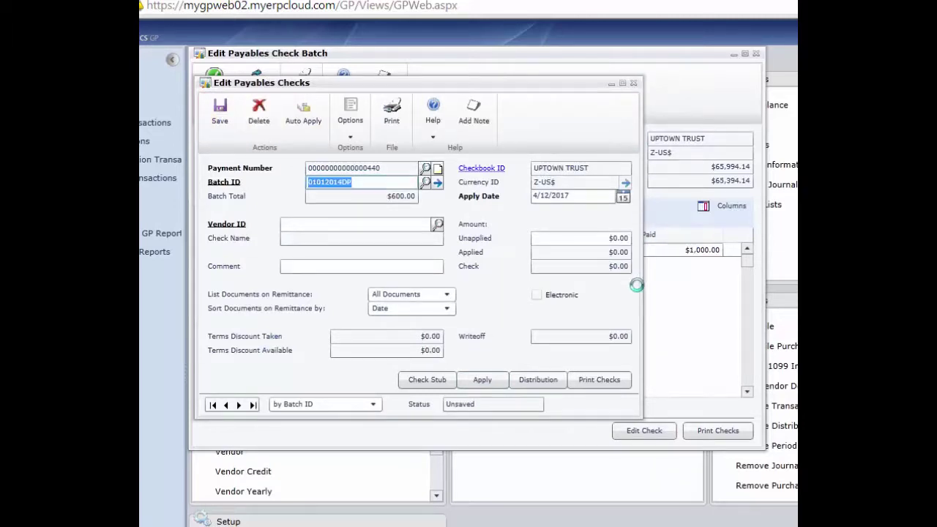
pyautogui.click(633, 82)
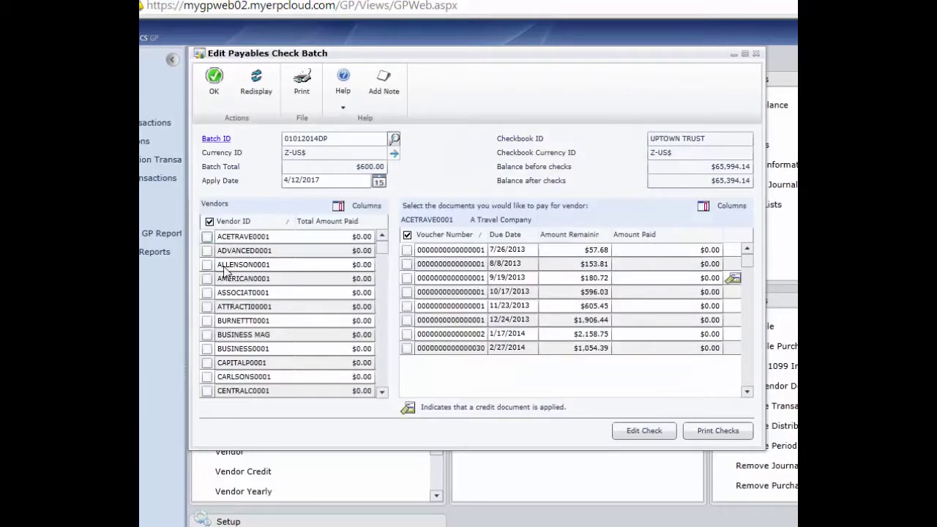
# Recheck the vendor's payment in the batch and print its check to the screen with the Standard report type.
pyautogui.click(384, 368)
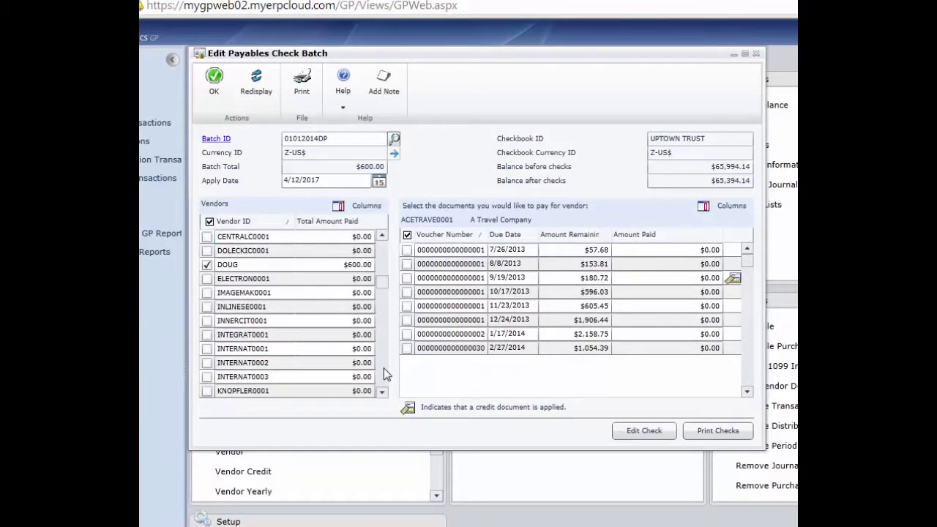
pyautogui.click(241, 268)
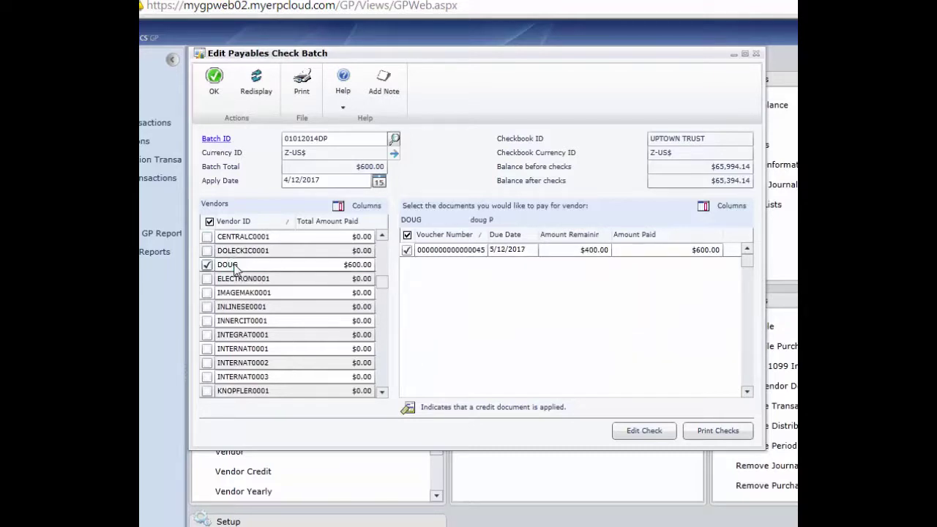
pyautogui.click(717, 434)
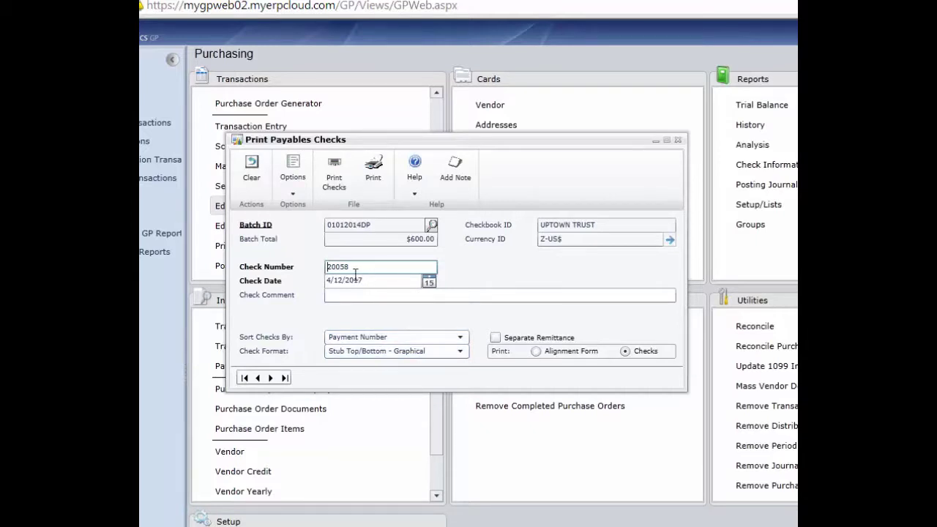
pyautogui.click(334, 179)
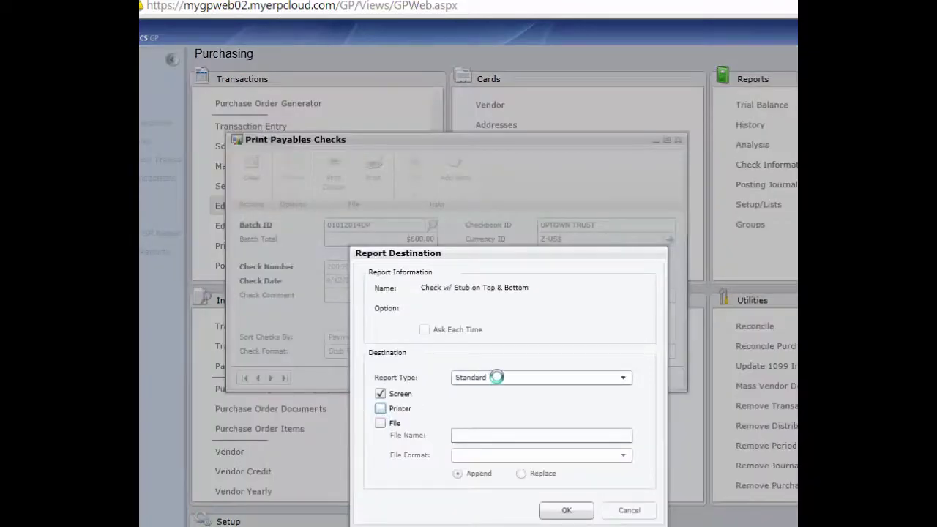
pyautogui.click(496, 377)
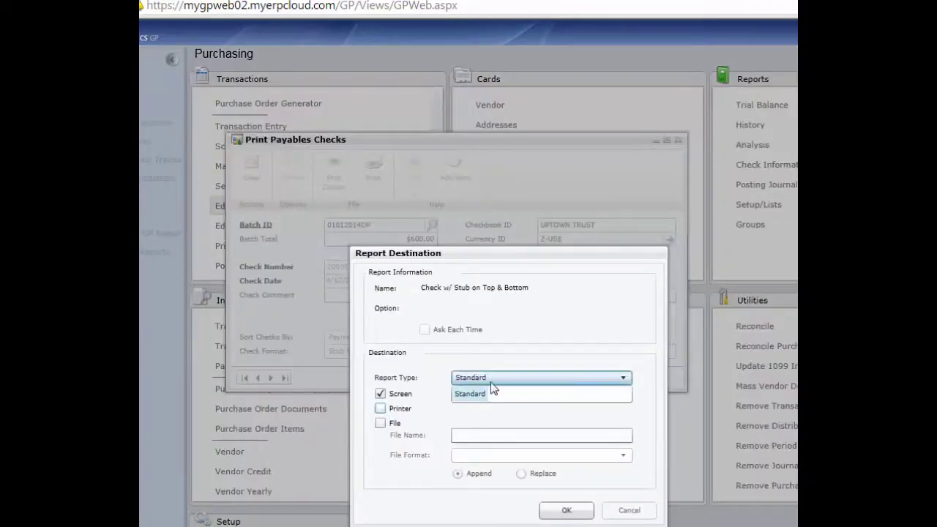
pyautogui.click(475, 393)
pyautogui.click(566, 511)
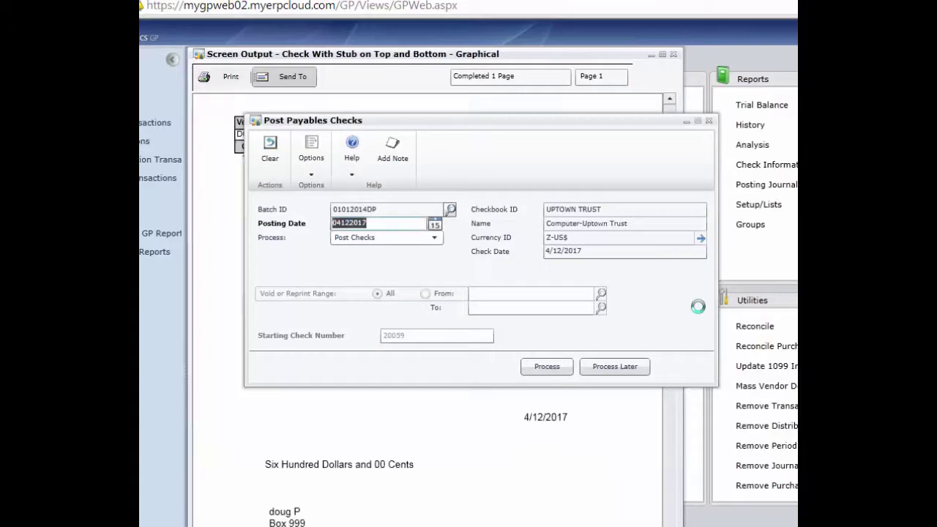
# Move the Post Payables Checks window aside to examine the check output, and close the posting window.
pyautogui.moveTo(522, 128); pyautogui.dragTo(722, 484)
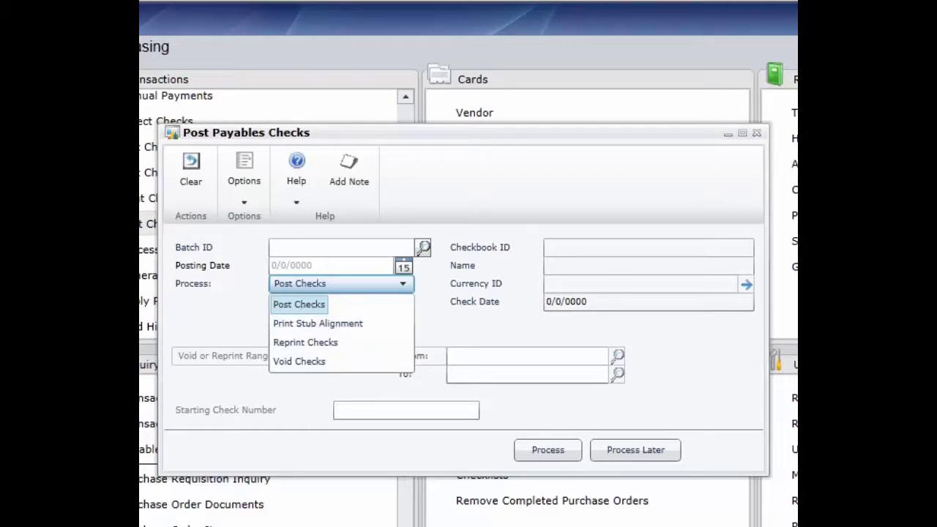
pyautogui.click(756, 134)
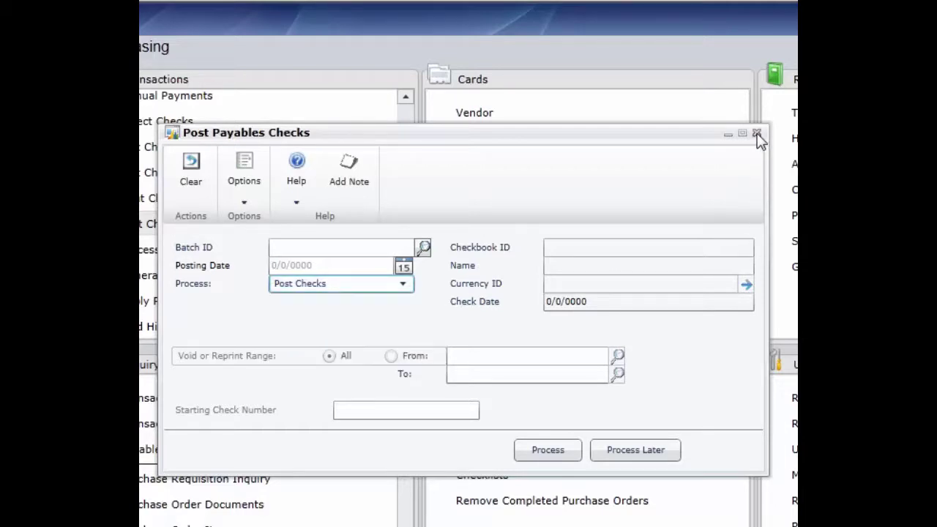
pyautogui.click(756, 133)
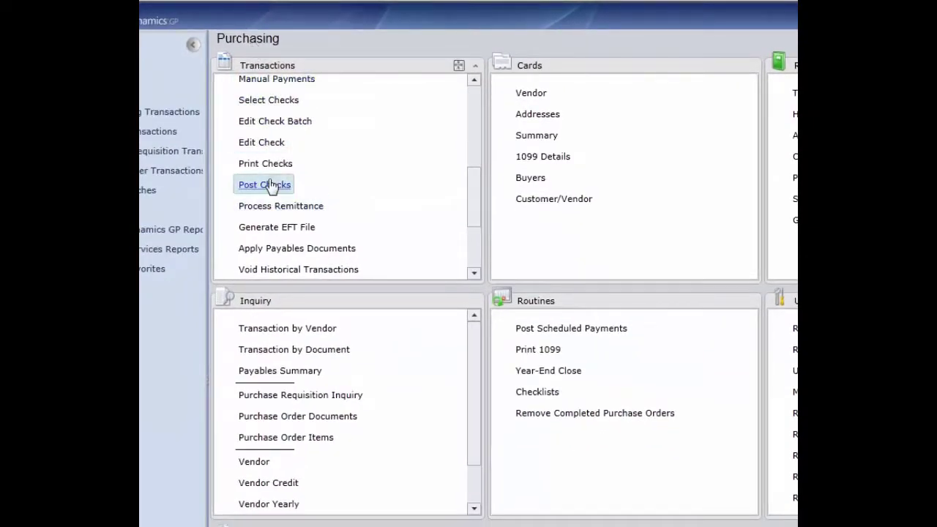
pyautogui.scroll(-3, 472, 208)
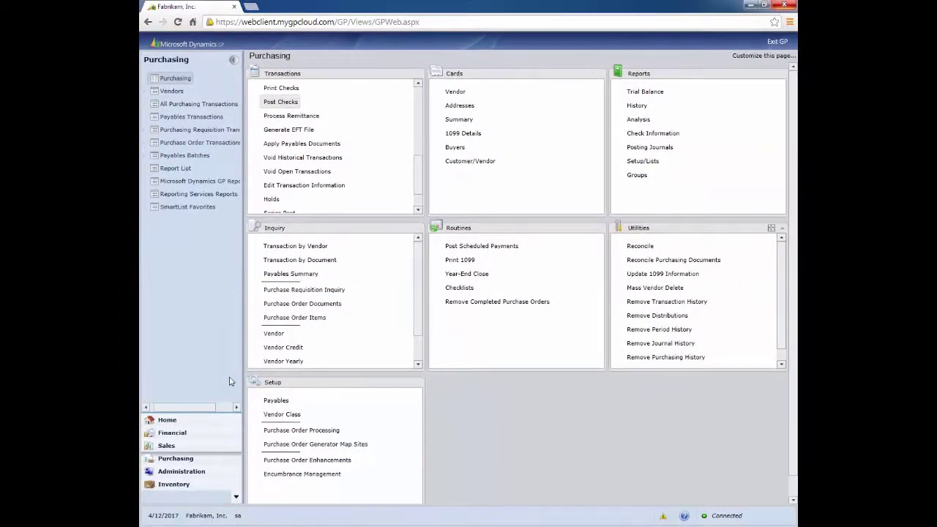
# Start a new Inventory item card with item number SNOW CONE, description Snow Cone, nontaxable options and U of M schedule EACH.
pyautogui.click(175, 483)
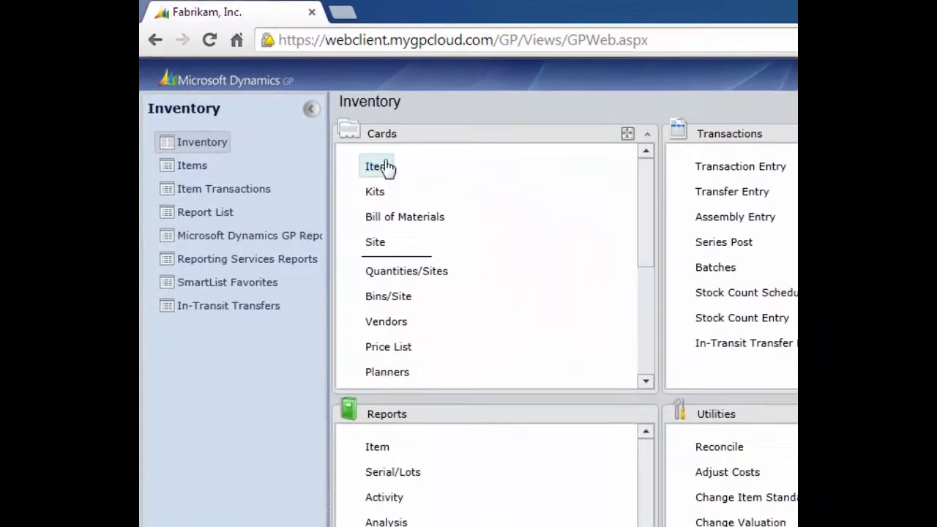
pyautogui.click(378, 167)
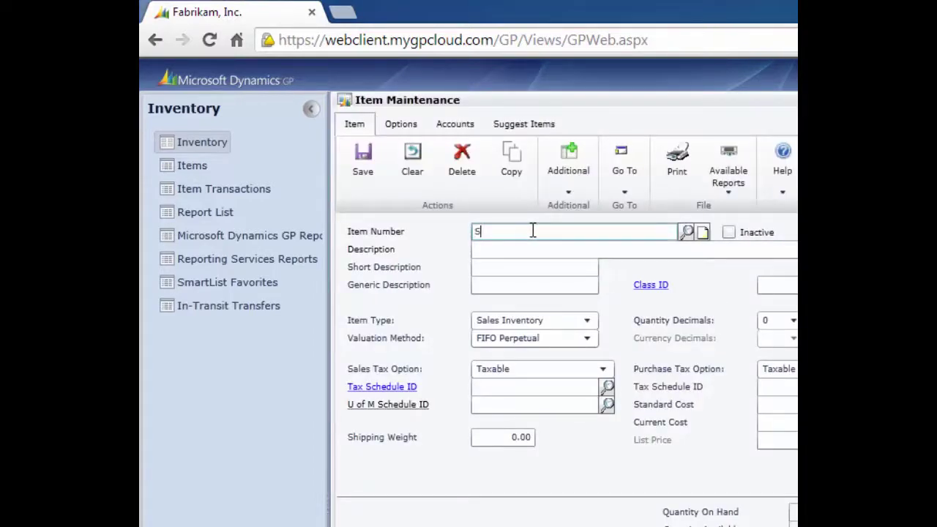
pyautogui.write('SNOW CONE')
pyautogui.press('Tab')
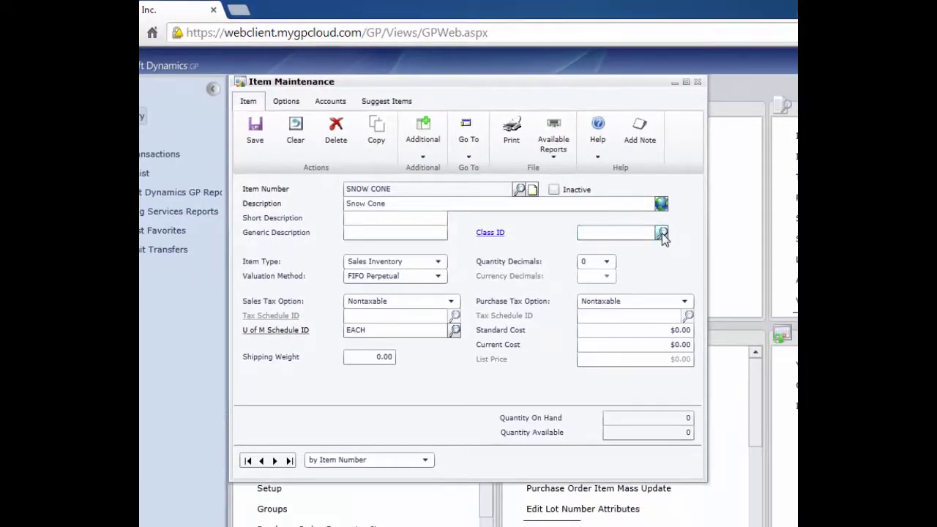
# Assign item class FG-ACT to the SNOW CONE item and update the item with the class information.
pyautogui.click(662, 232)
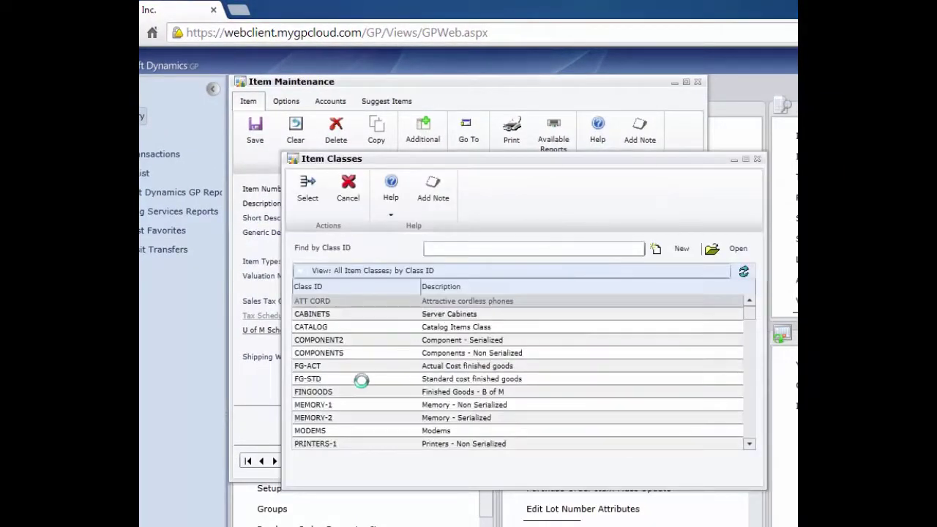
pyautogui.doubleClick(319, 366)
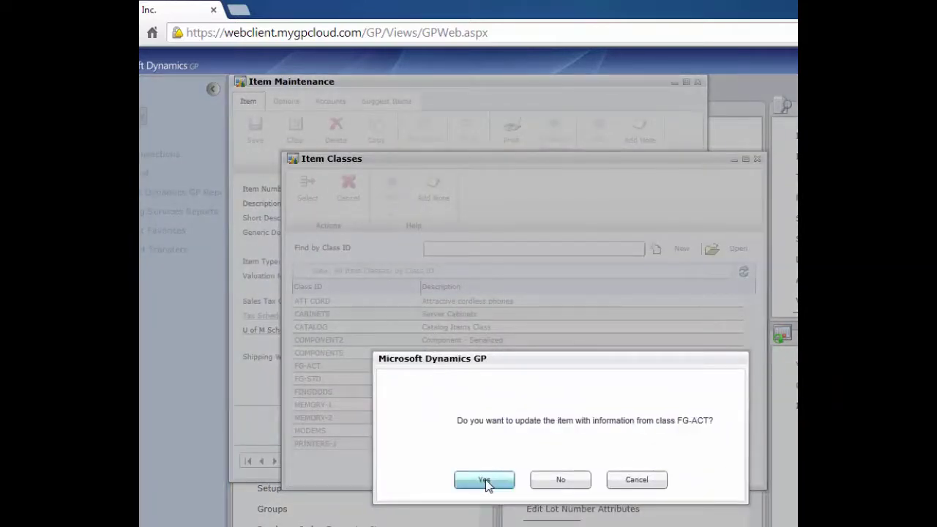
pyautogui.click(483, 479)
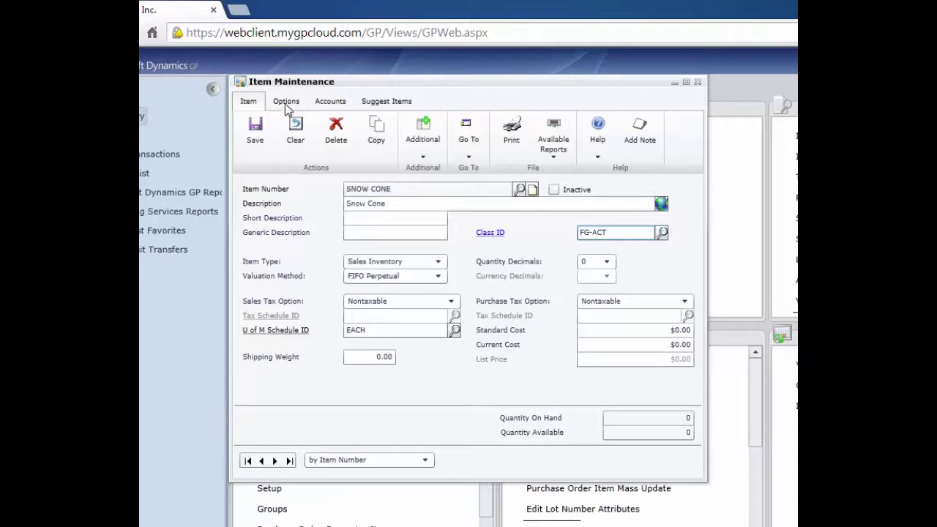
# Review the SNOW CONE item's default accounts and options, and return to its main item details.
pyautogui.click(330, 101)
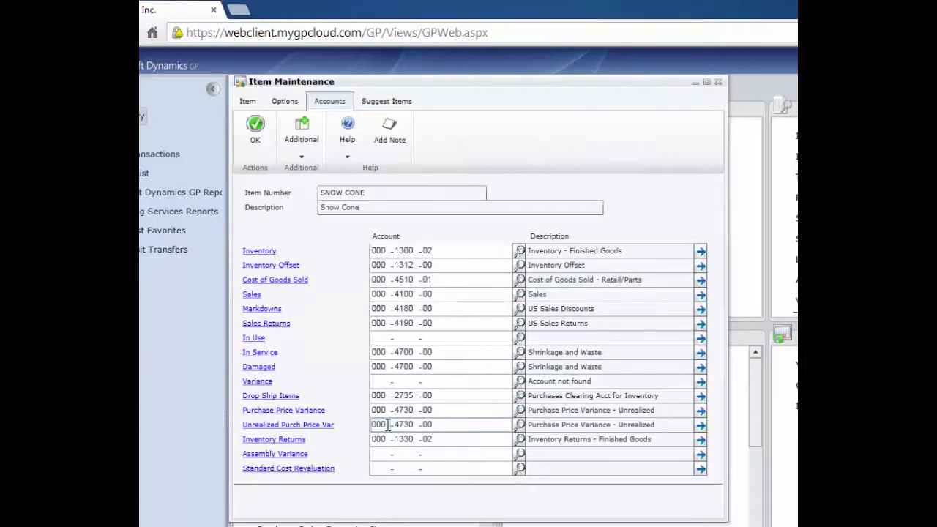
pyautogui.click(249, 103)
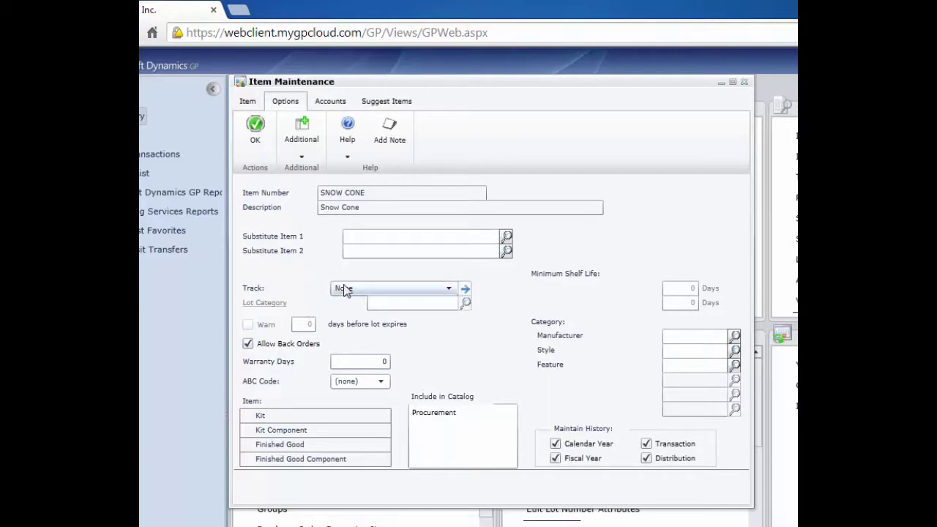
pyautogui.click(249, 102)
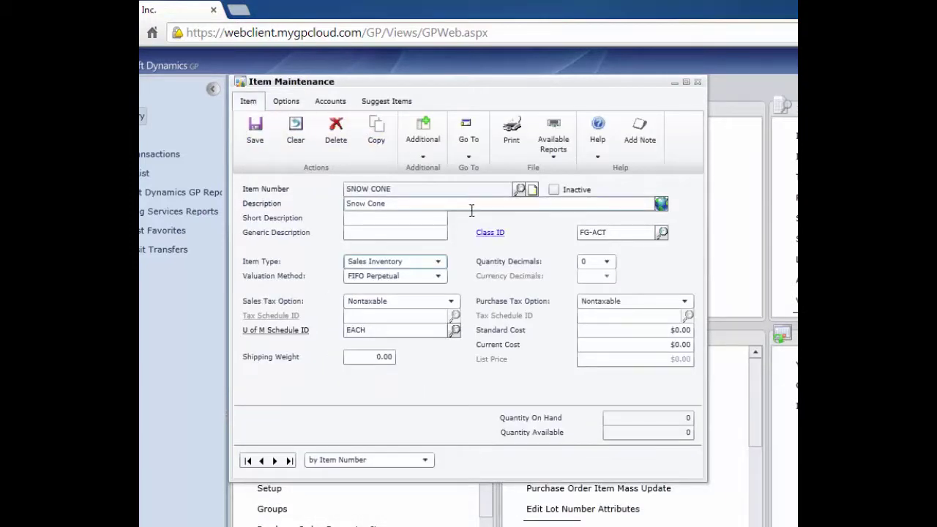
# Assign currency Z-US$ with 2 currency decimals to the SNOW CONE item and save the item currency record.
pyautogui.click(470, 139)
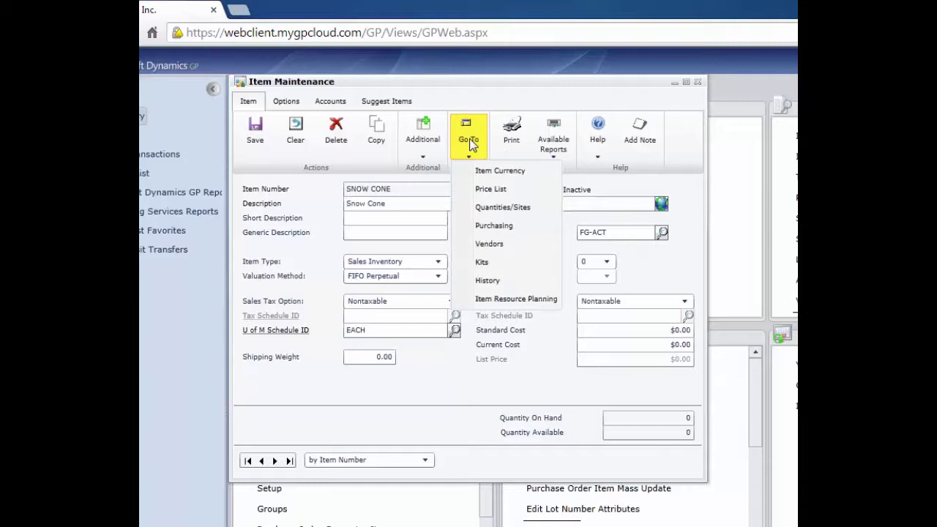
pyautogui.click(485, 173)
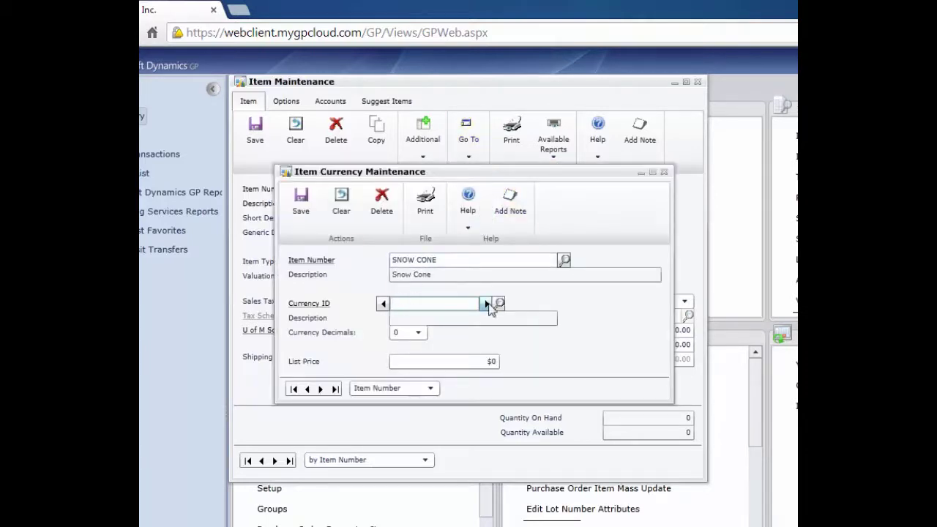
pyautogui.click(500, 302)
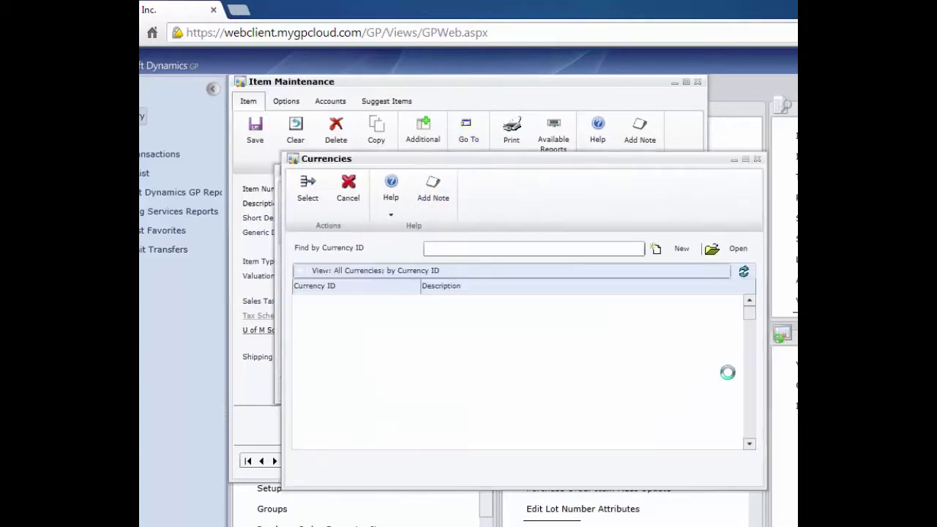
pyautogui.doubleClick(304, 390)
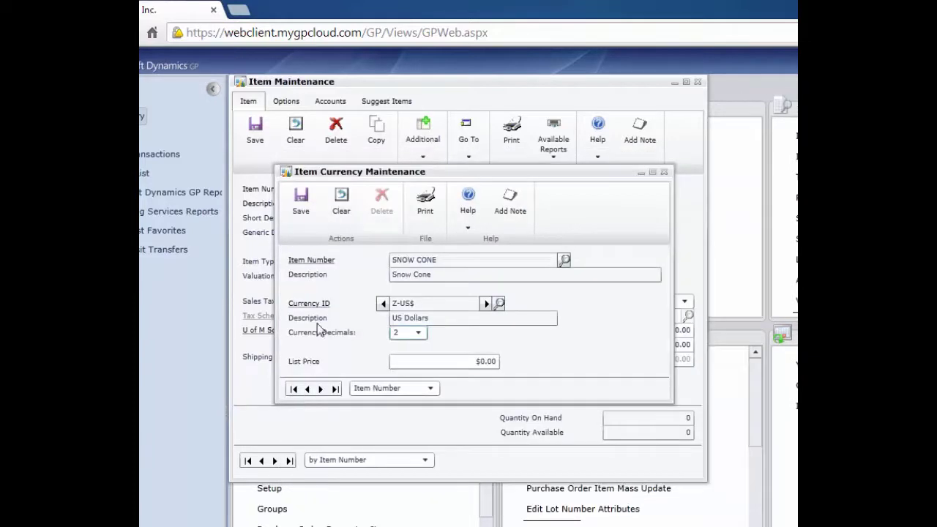
pyautogui.click(304, 208)
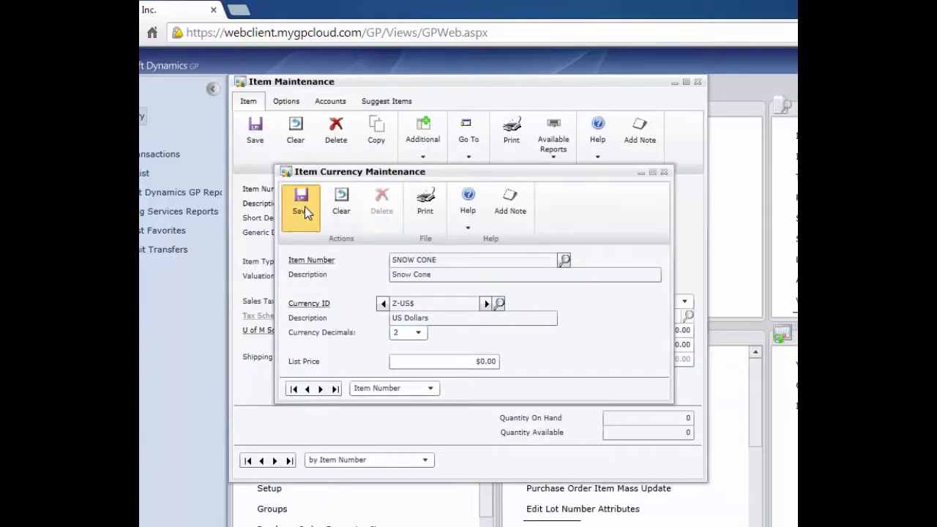
# Save the SNOW CONE item's changes and set its price list defaults to selling U of M Each and price level RETAIL.
pyautogui.click(468, 141)
pyautogui.click(492, 189)
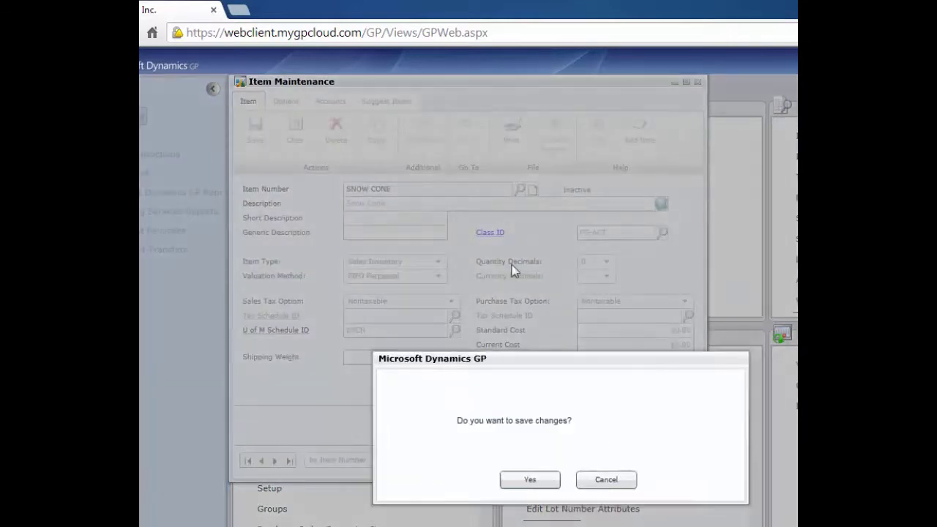
pyautogui.click(526, 477)
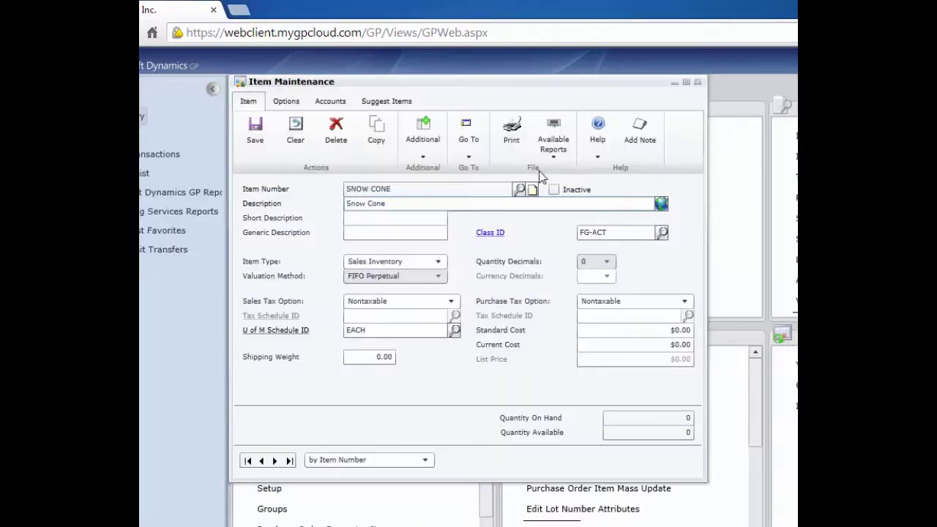
pyautogui.click(469, 139)
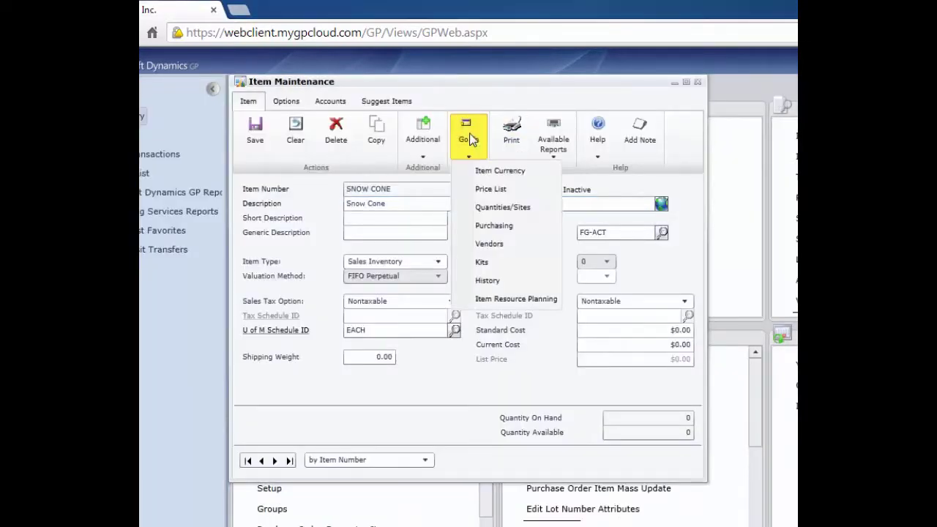
pyautogui.click(479, 190)
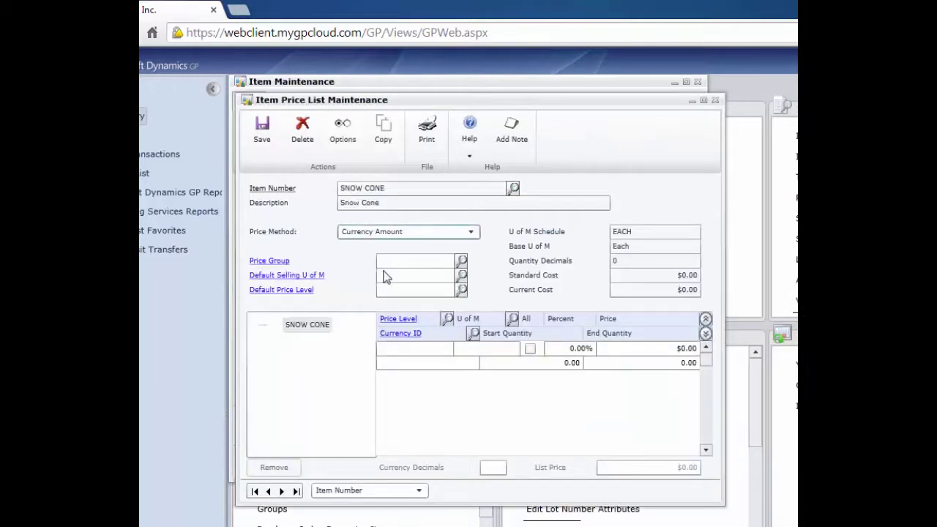
pyautogui.click(391, 276)
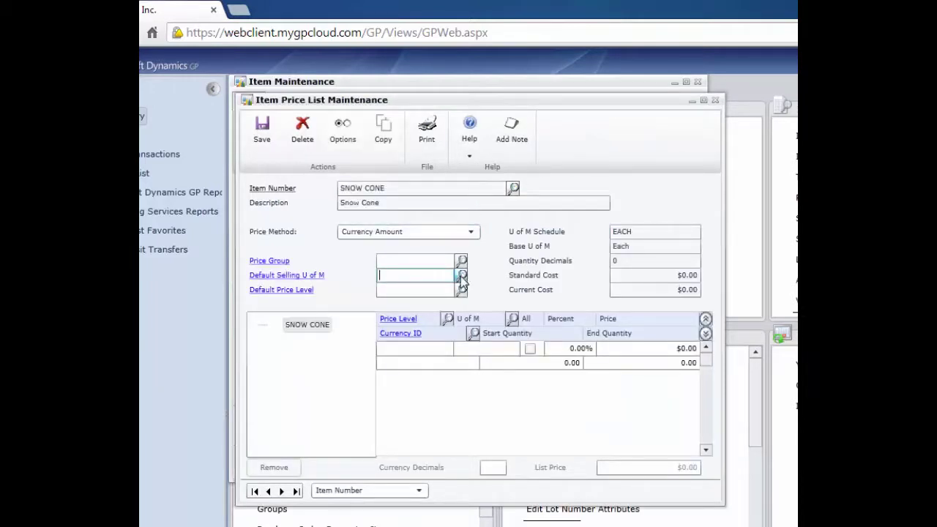
pyautogui.click(415, 291)
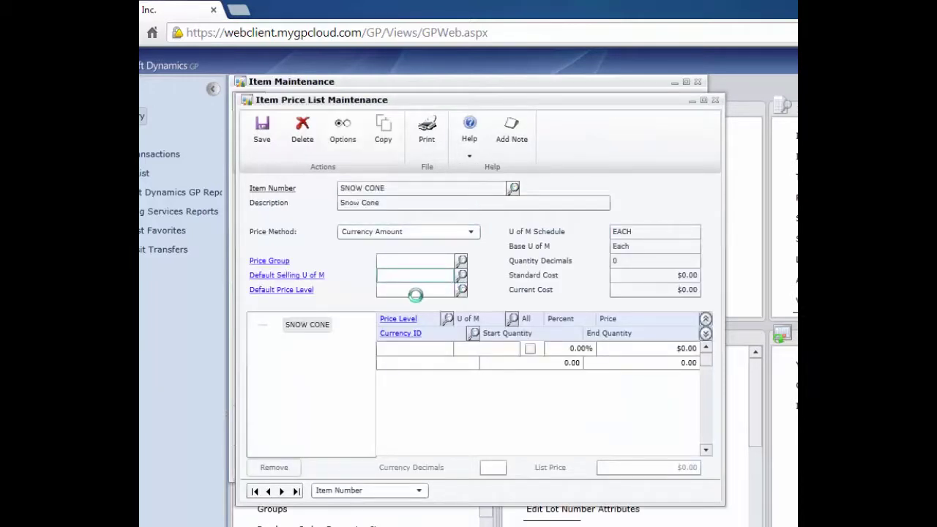
pyautogui.click(461, 291)
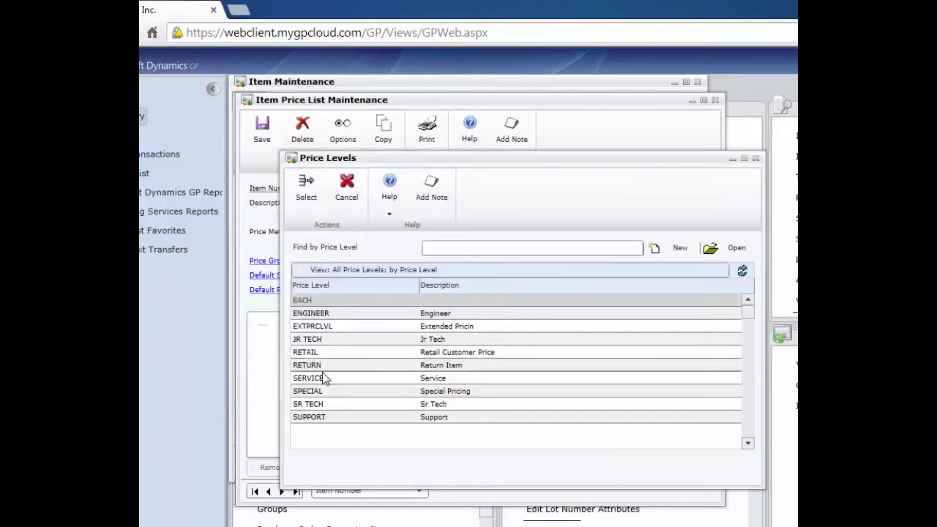
pyautogui.doubleClick(317, 352)
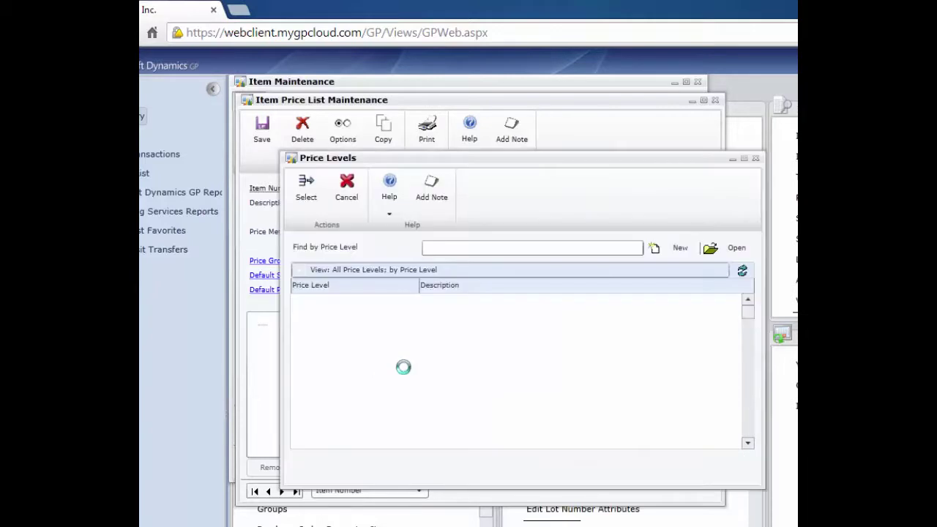
# Add a RETAIL price line for U of M Each at $100.00 in currency Z-US$, and save the price list.
pyautogui.doubleClick(322, 353)
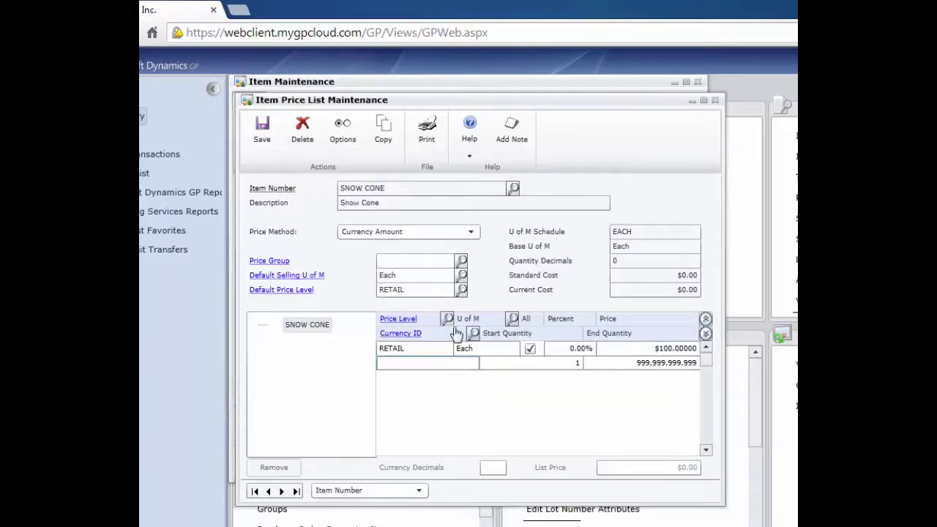
pyautogui.click(473, 335)
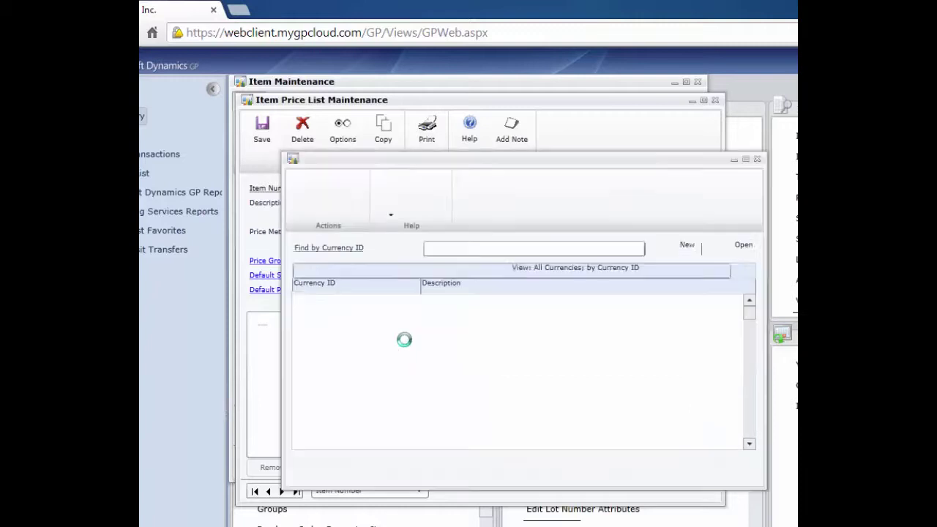
pyautogui.doubleClick(311, 396)
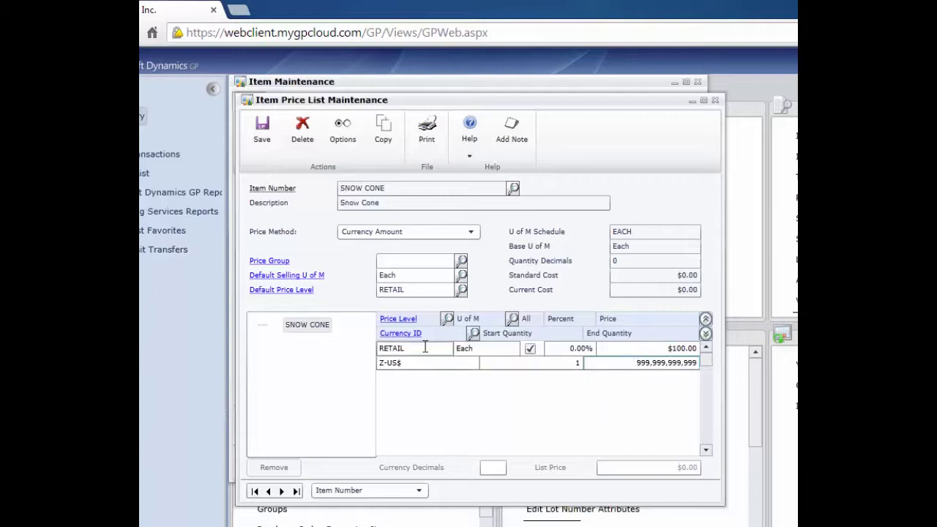
pyautogui.click(262, 129)
# Assign the WAREHOUSE site to the SNOW CONE item in its quantities and sites record, and save it.
pyautogui.click(466, 145)
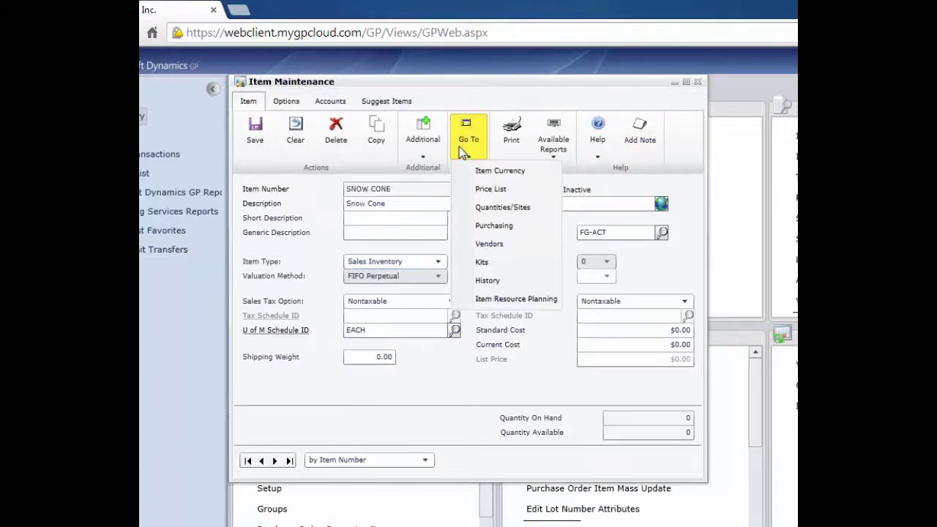
pyautogui.click(477, 208)
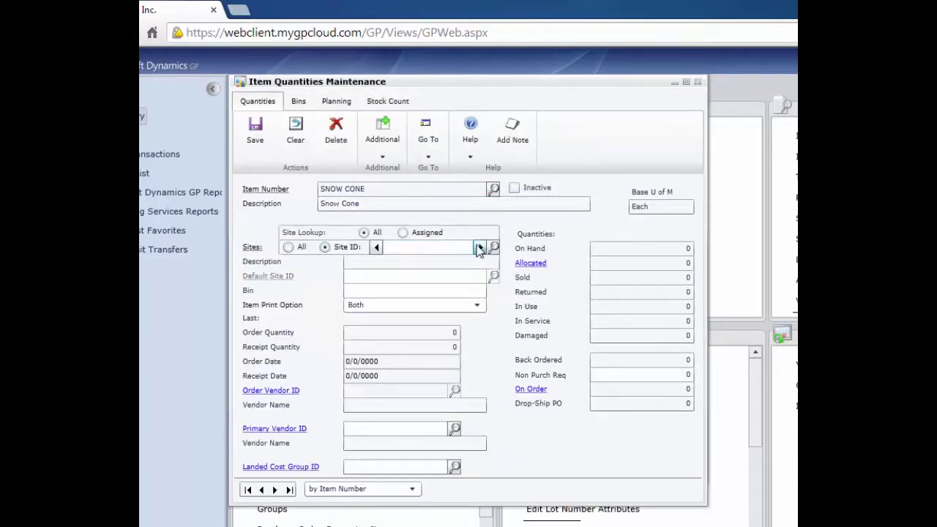
pyautogui.click(494, 247)
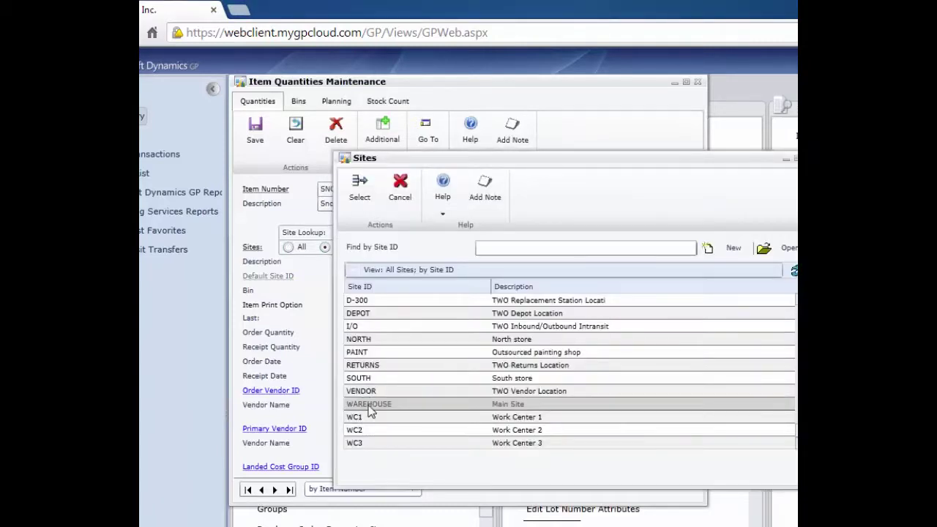
pyautogui.doubleClick(366, 406)
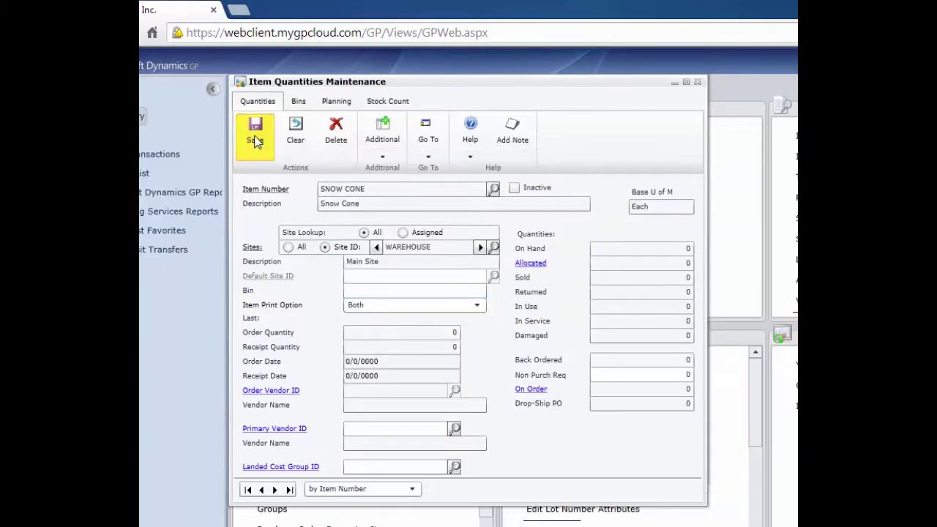
pyautogui.click(255, 140)
# Choose the SNOW CONE item's default purchasing U of M in its purchasing options, and close the item card.
pyautogui.click(487, 227)
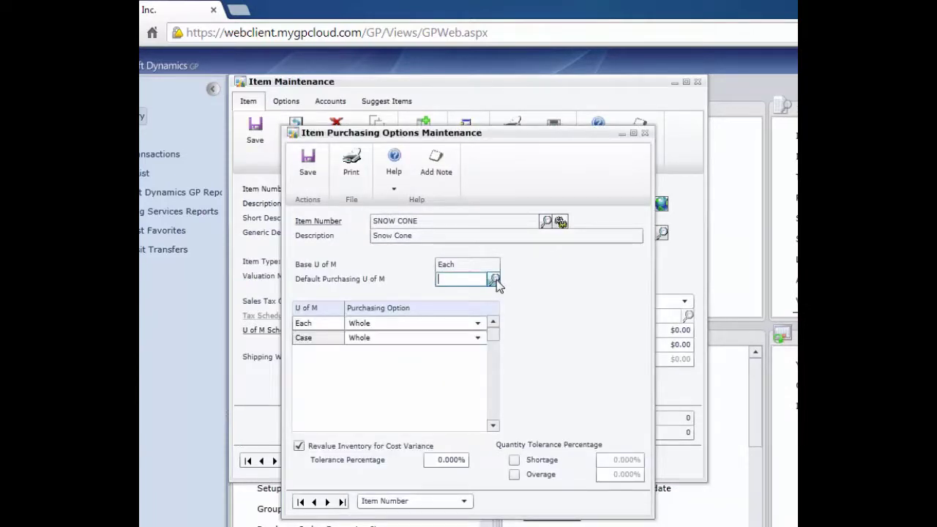
pyautogui.click(494, 279)
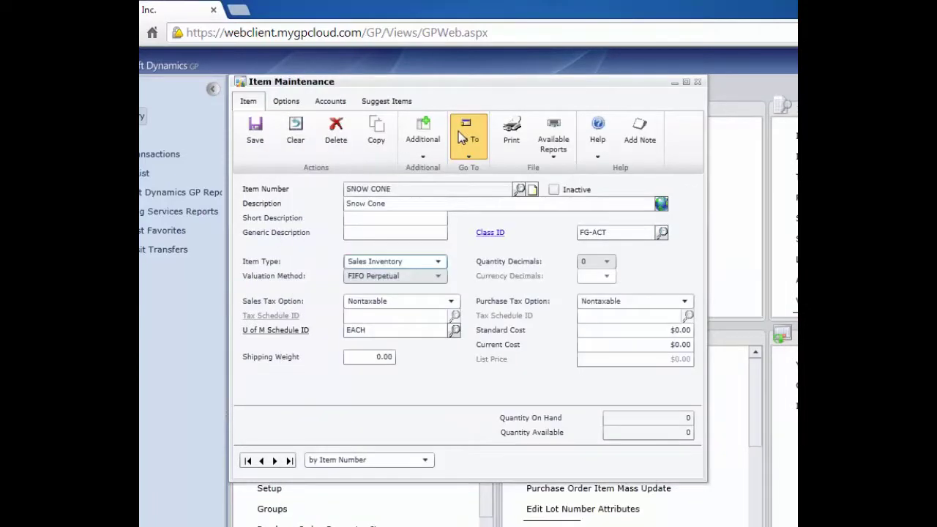
pyautogui.click(465, 136)
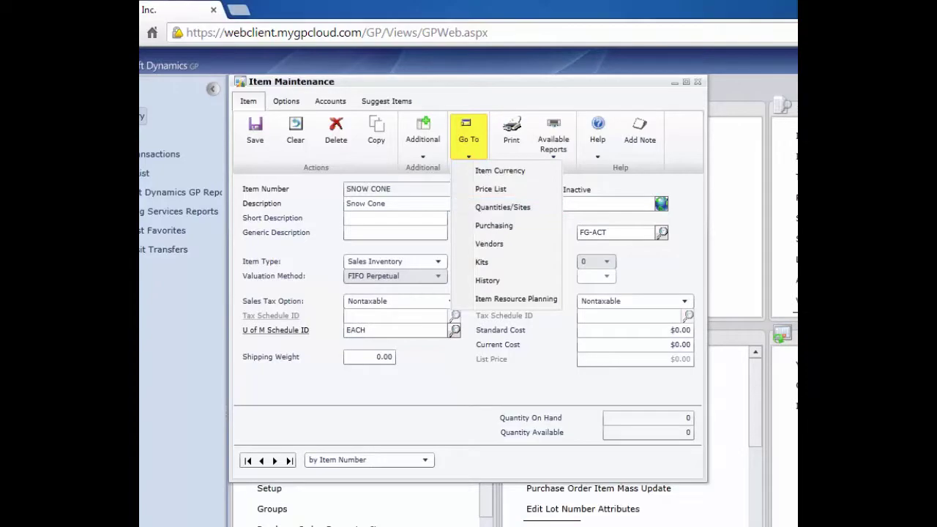
pyautogui.click(697, 82)
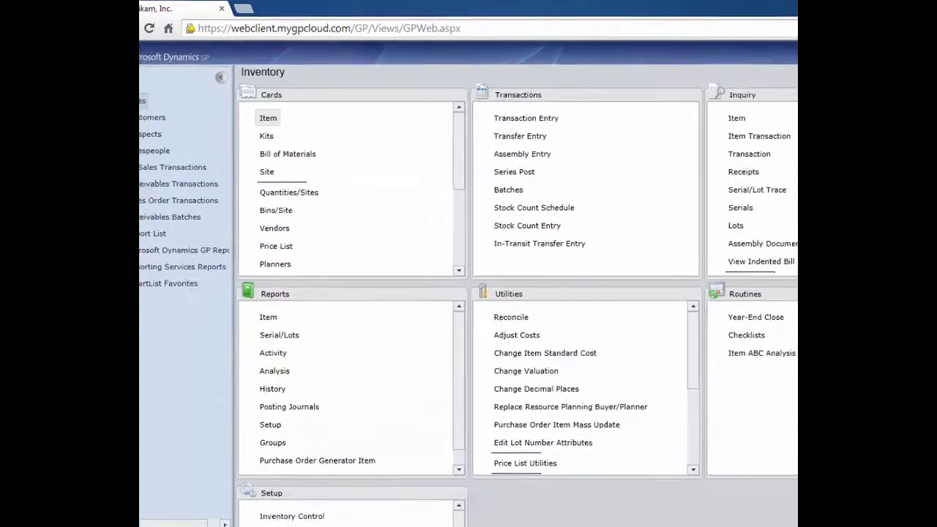
# Start a new sales transaction in the Sales area with document type Invoice and type ID STDINV.
pyautogui.click(164, 465)
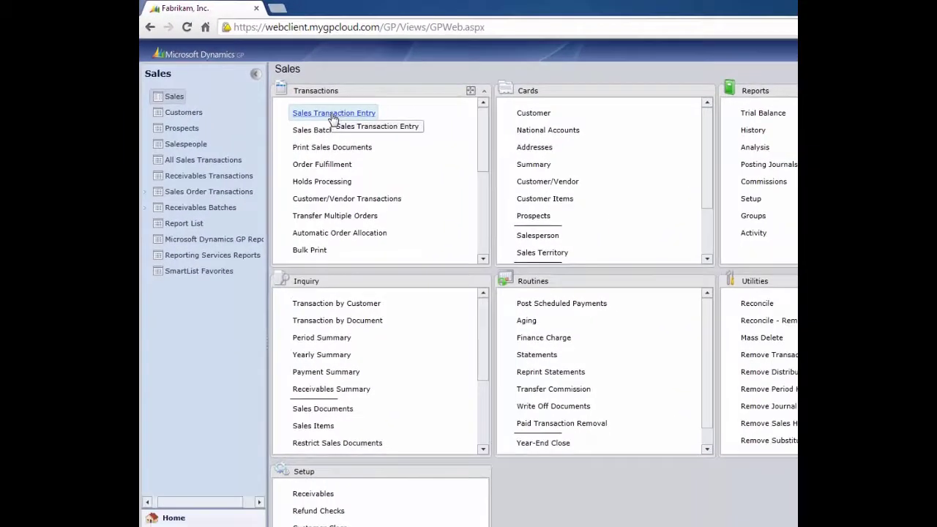
pyautogui.click(297, 91)
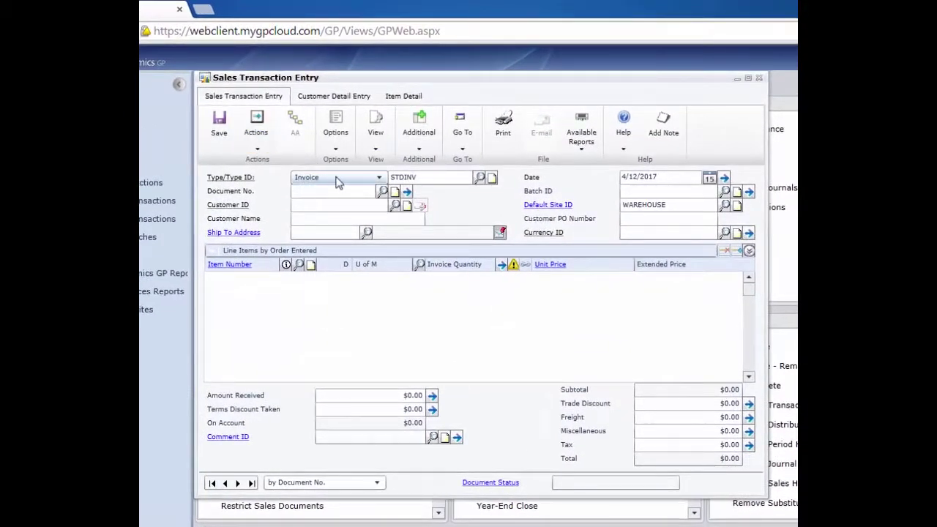
pyautogui.click(338, 179)
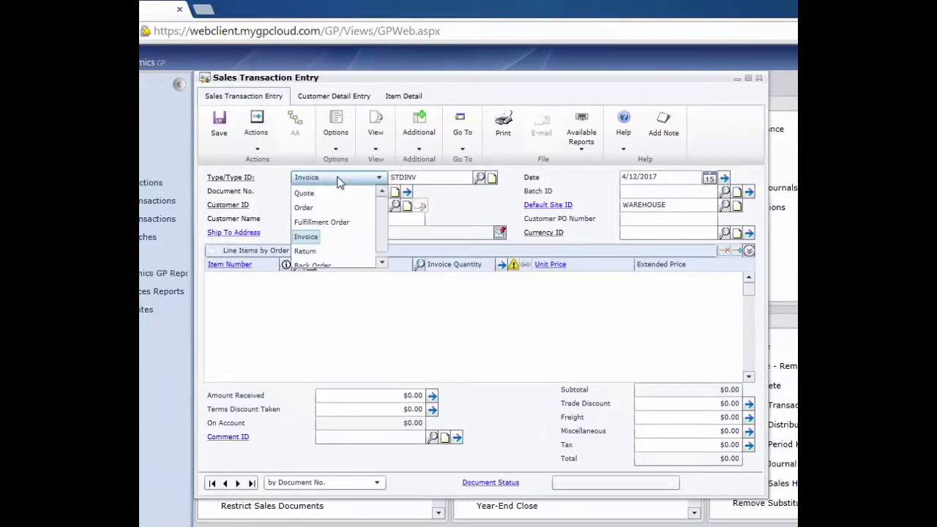
pyautogui.click(317, 235)
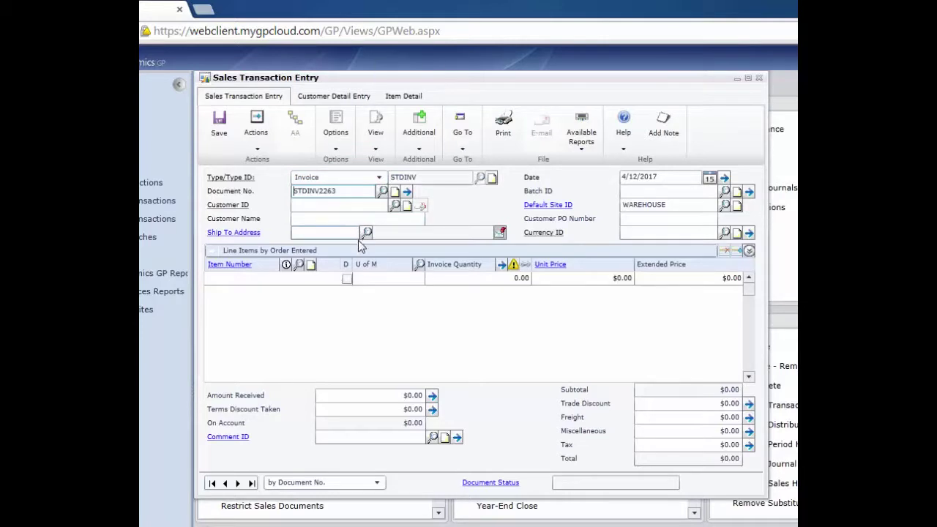
# Select customer Aaron Fitz Electrical for the sales invoice, leaving the batch blank and using currency Z-US$.
pyautogui.click(381, 205)
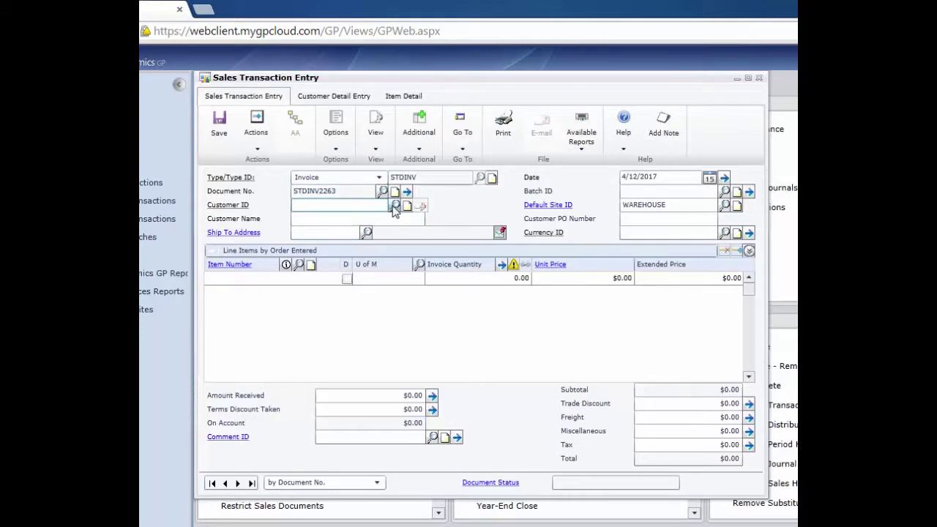
pyautogui.click(395, 206)
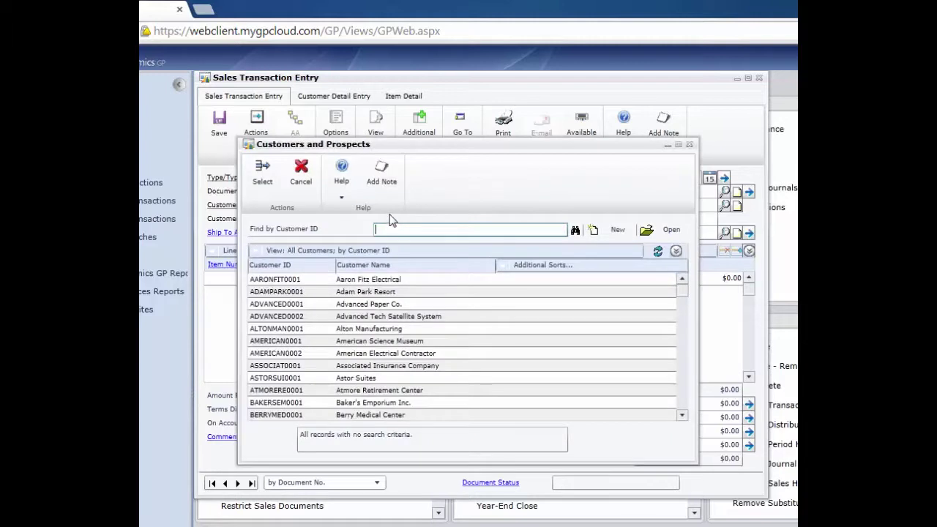
pyautogui.doubleClick(280, 282)
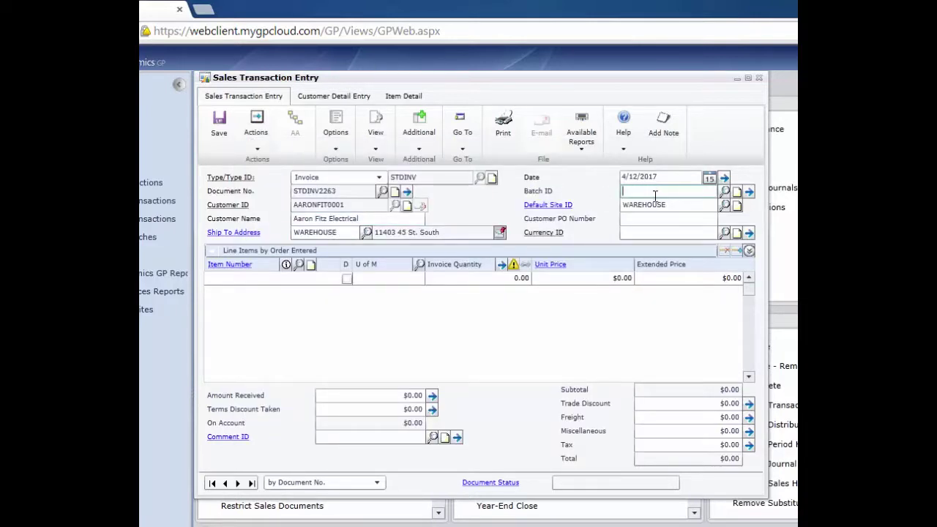
pyautogui.click(656, 231)
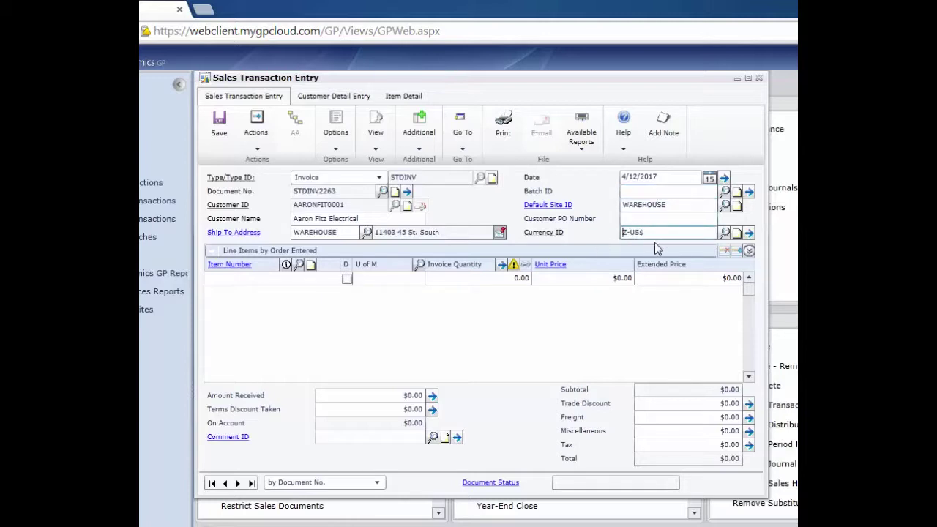
# Add a SNOW CONE line to the invoice with quantity 1 at $100.00 and mark it as drop-ship.
pyautogui.click(250, 279)
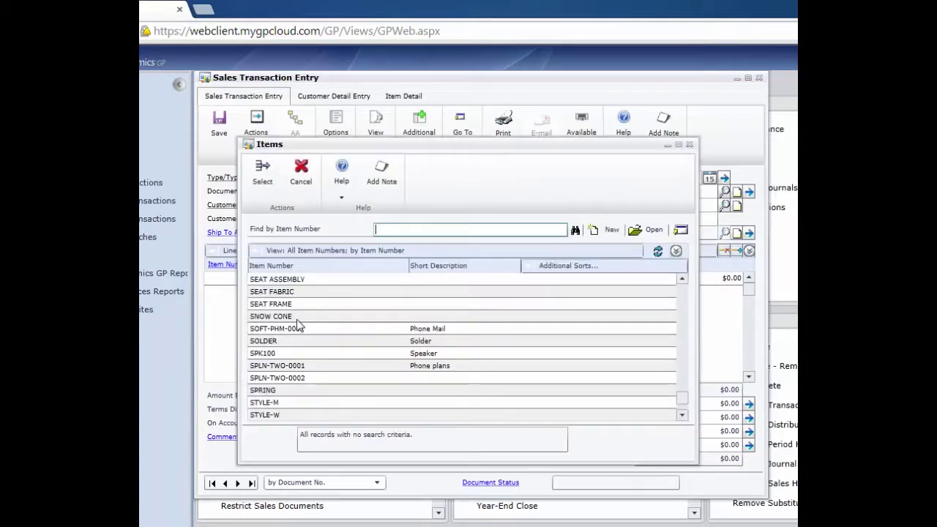
pyautogui.doubleClick(271, 318)
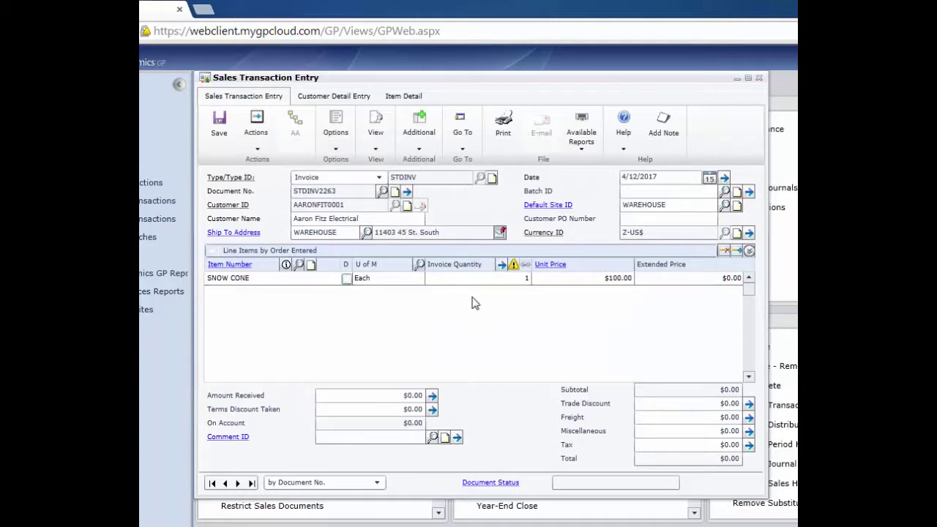
pyautogui.click(347, 279)
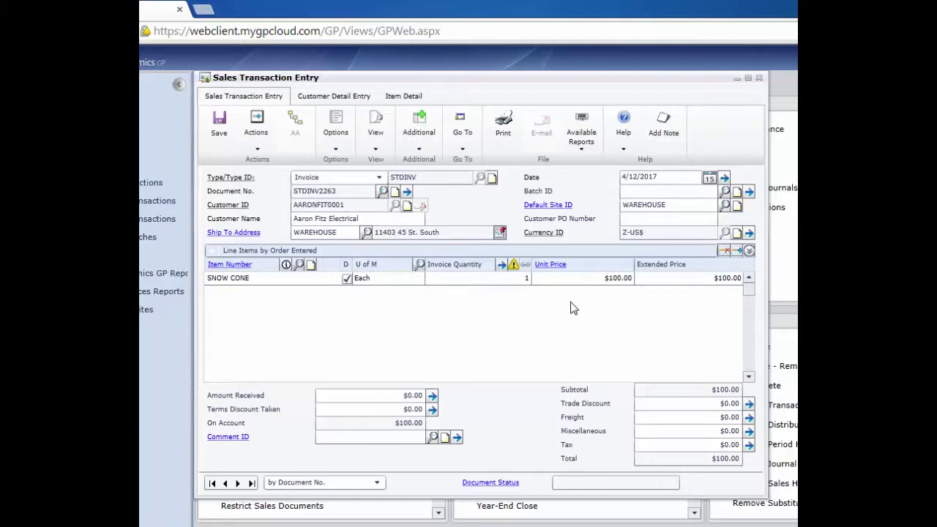
# Complete the SNOW CONE line, keeping its quantity of 1 and unit price of $100.00, and go to the amount received.
pyautogui.click(527, 278)
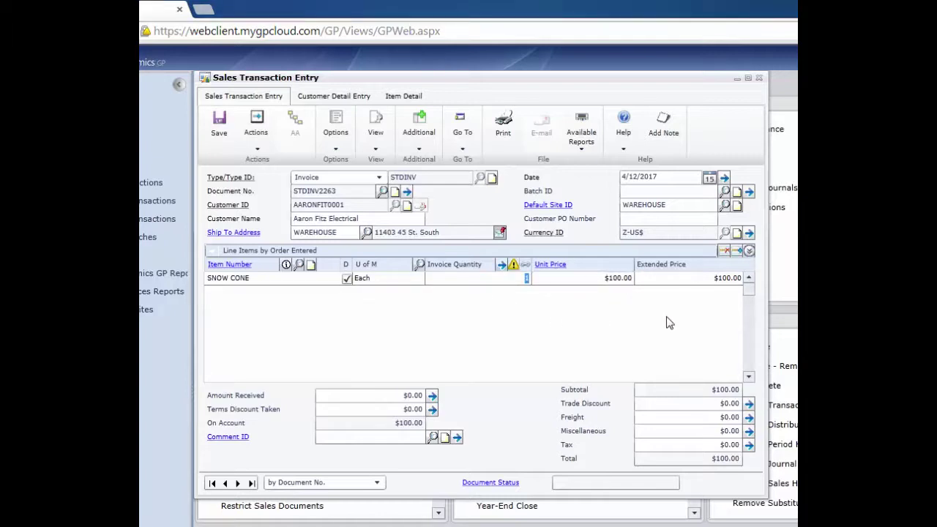
pyautogui.press('Tab')
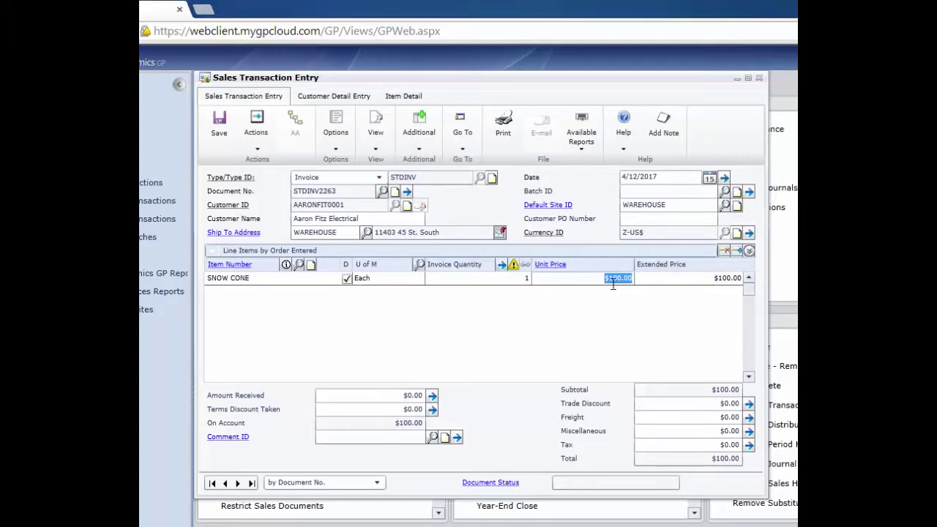
pyautogui.press('Tab')
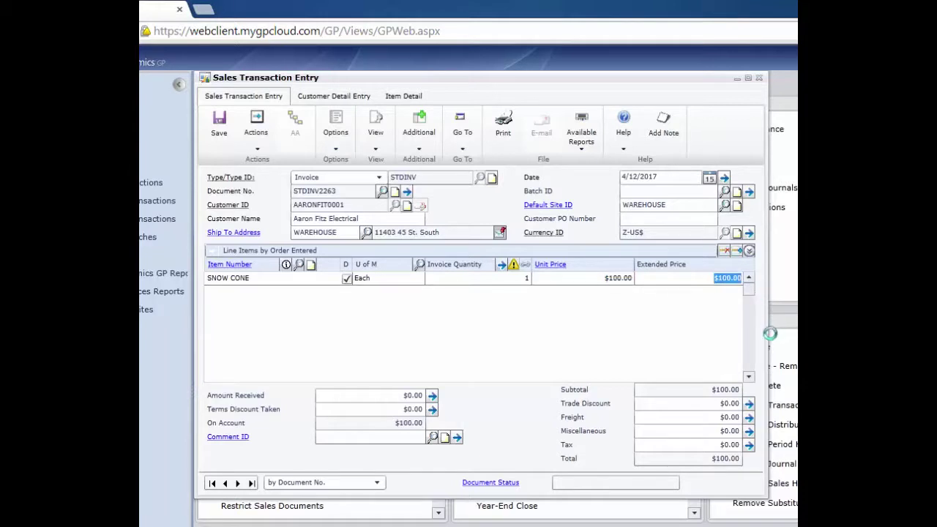
pyautogui.press('Tab')
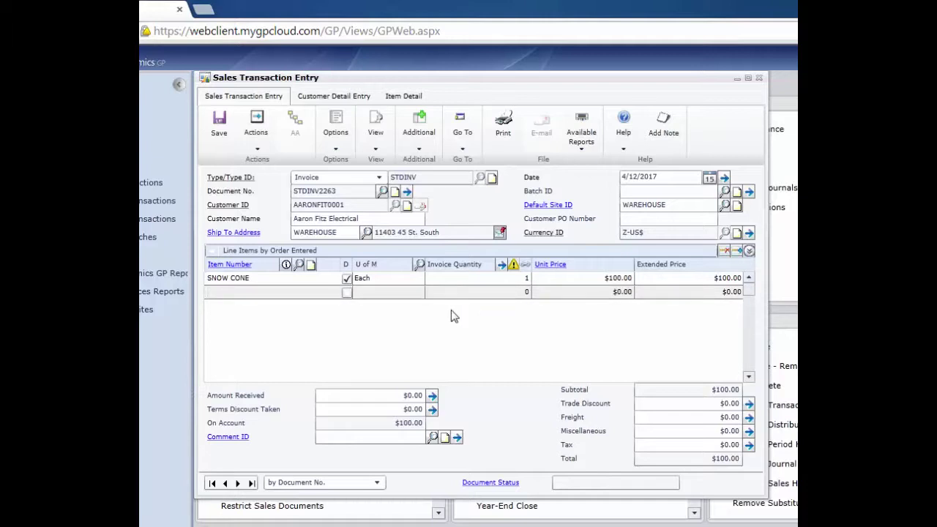
pyautogui.click(409, 394)
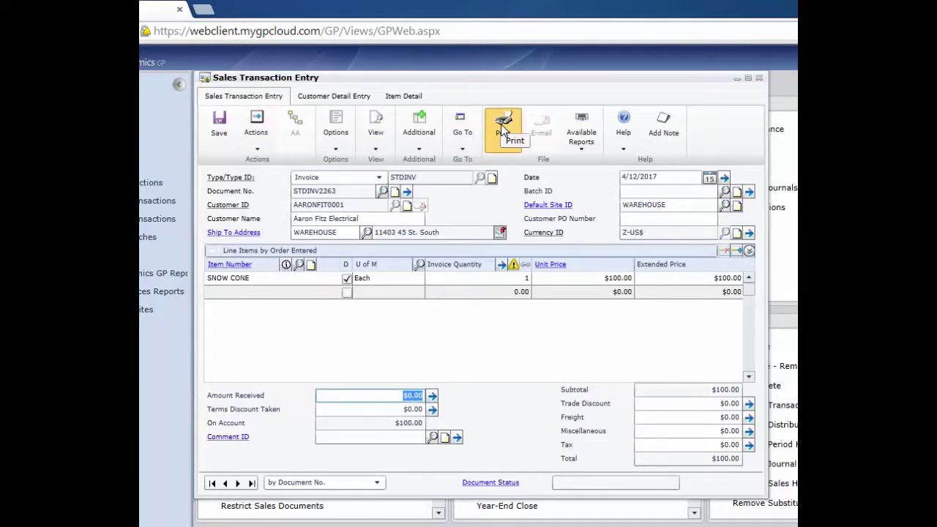
# Print the invoice document to the screen using the Standard report type.
pyautogui.click(502, 129)
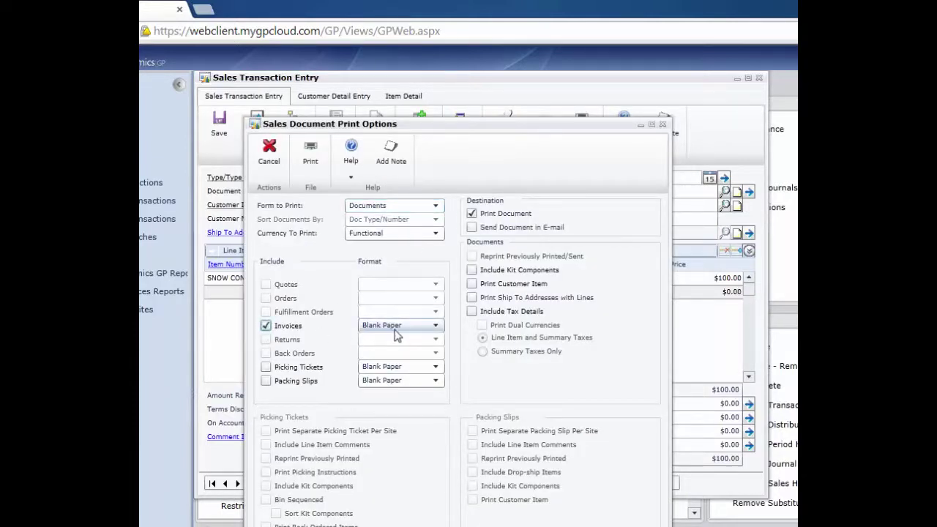
pyautogui.click(311, 157)
pyautogui.click(469, 401)
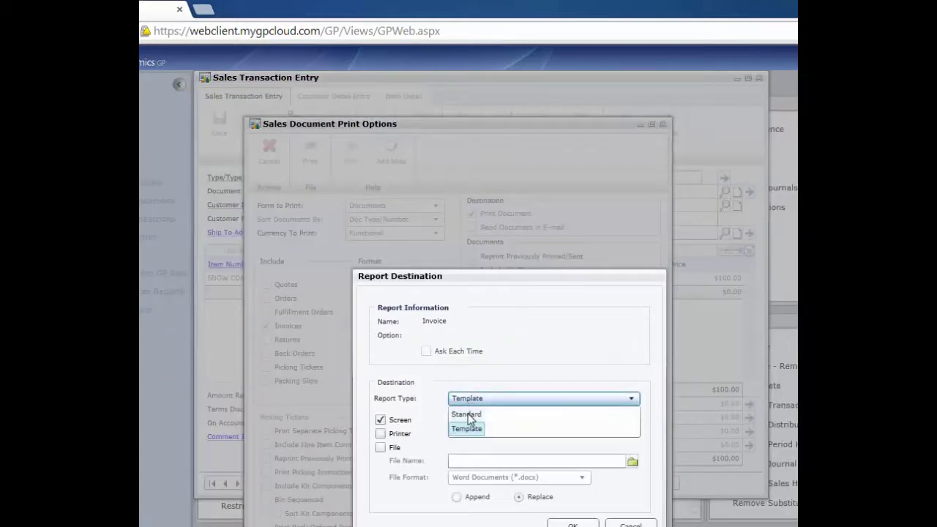
pyautogui.click(469, 414)
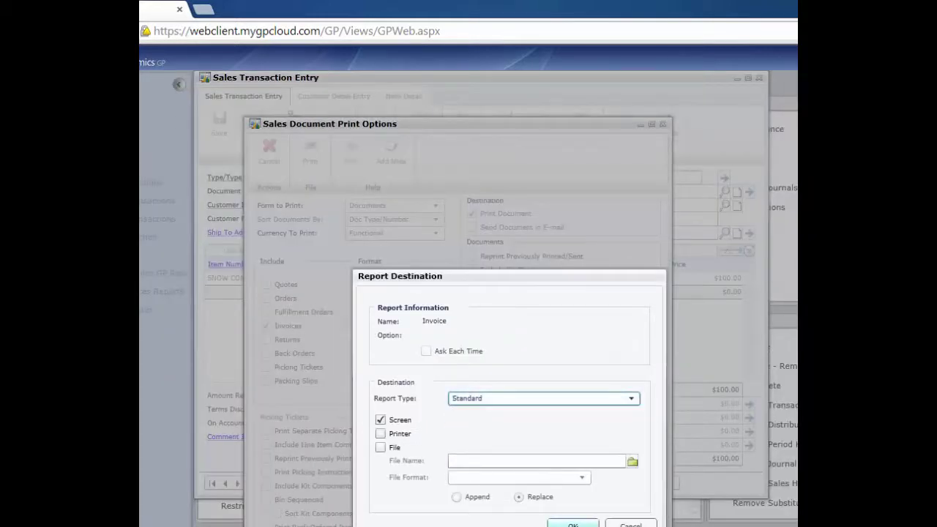
pyautogui.click(586, 521)
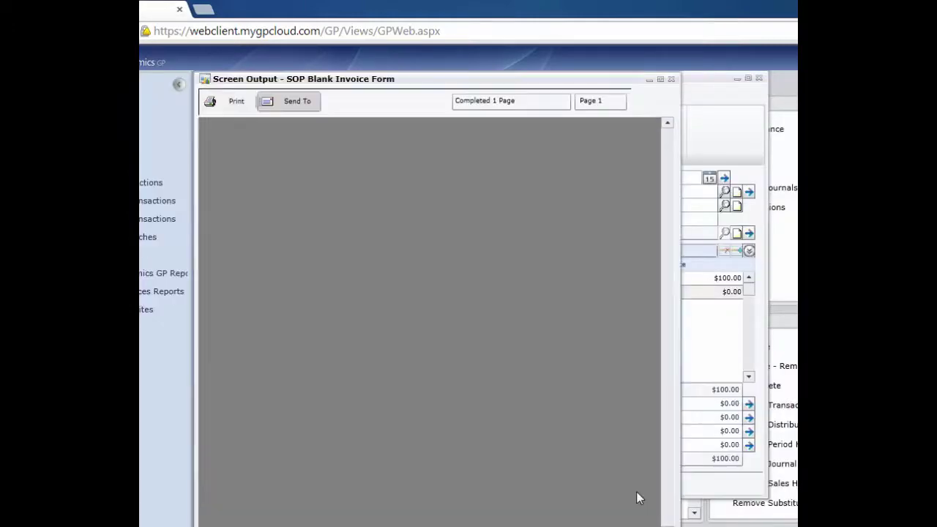
# Enlarge the printed invoice, review it from the header to the totals, and close the preview.
pyautogui.click(660, 80)
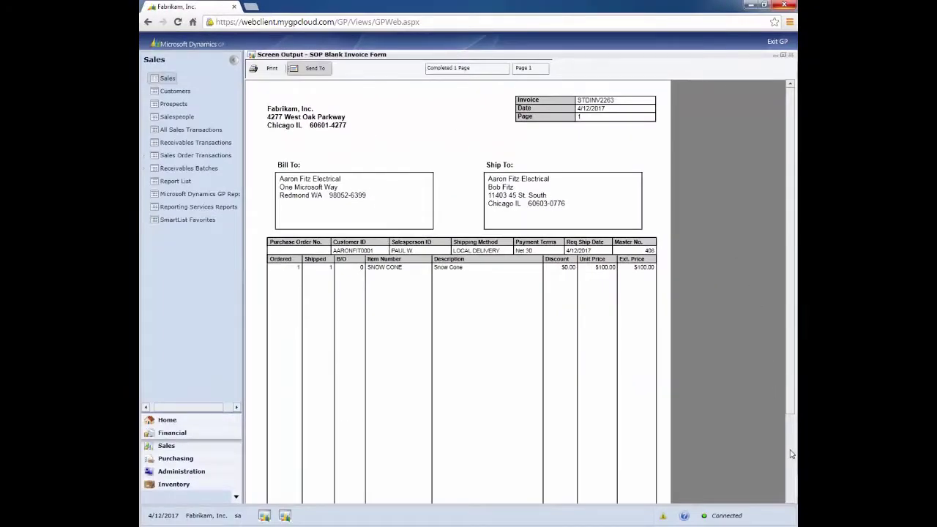
pyautogui.scroll(-3, 790, 461)
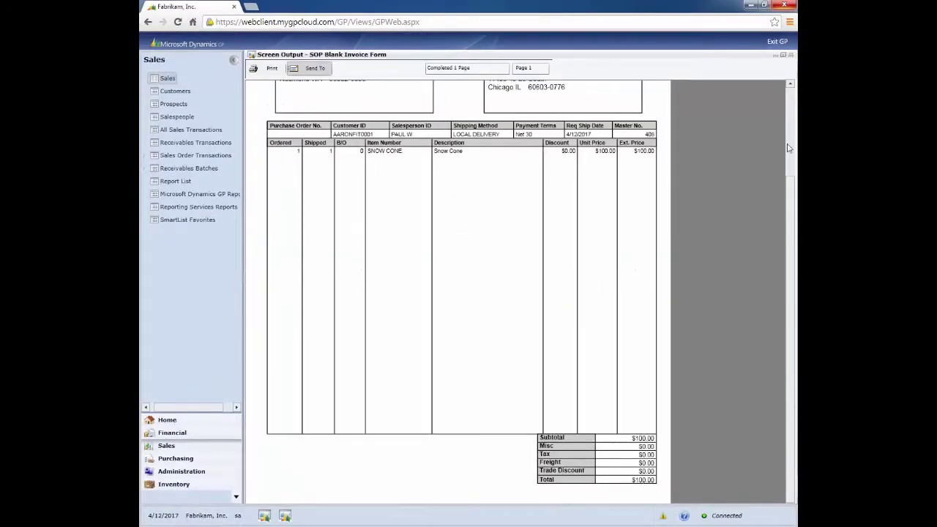
pyautogui.scroll(3, 784, 109)
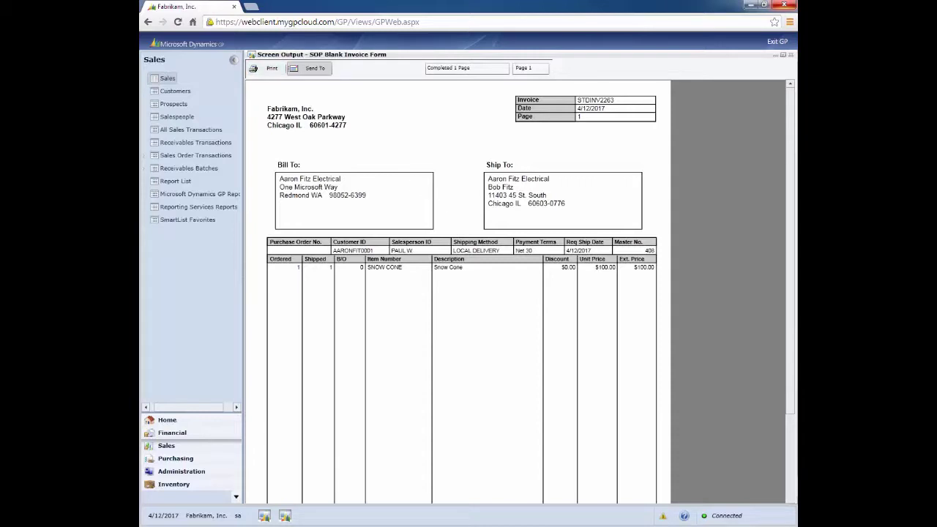
pyautogui.click(791, 56)
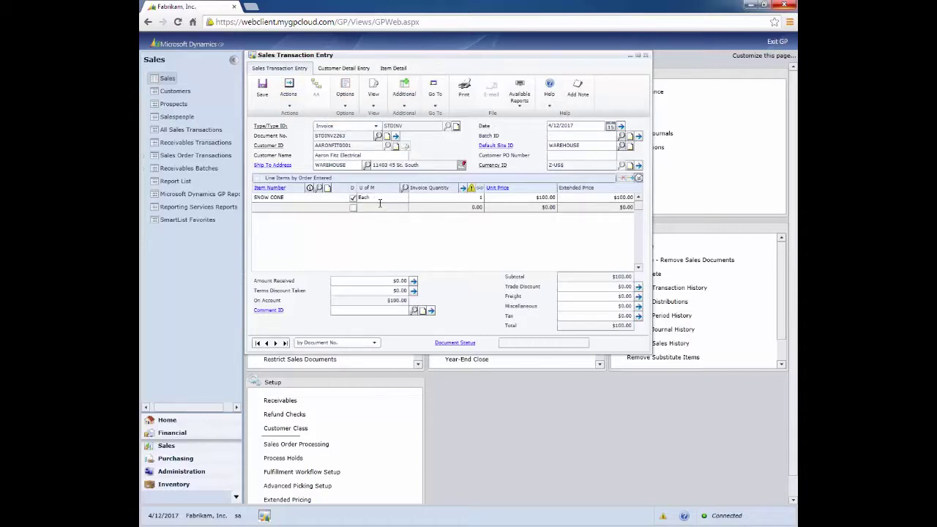
# Post the SNOW CONE sales invoice.
pyautogui.click(291, 95)
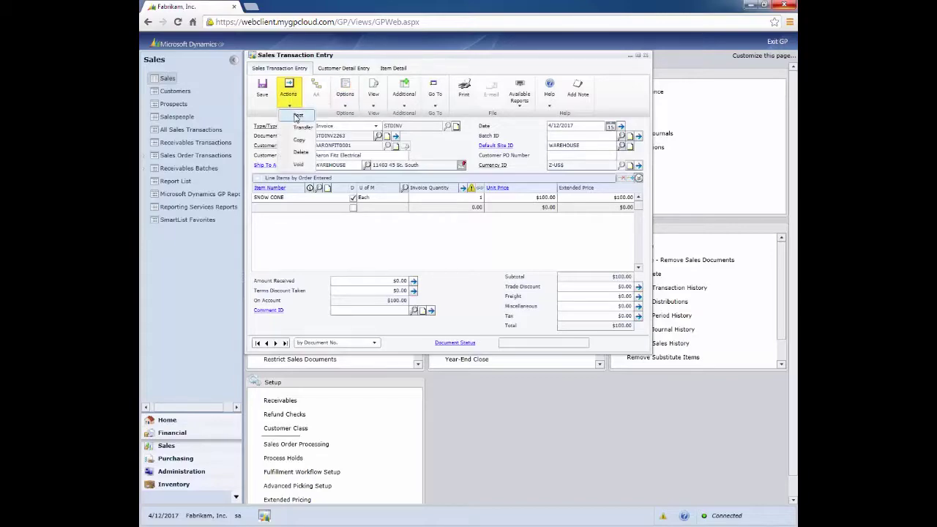
pyautogui.click(297, 117)
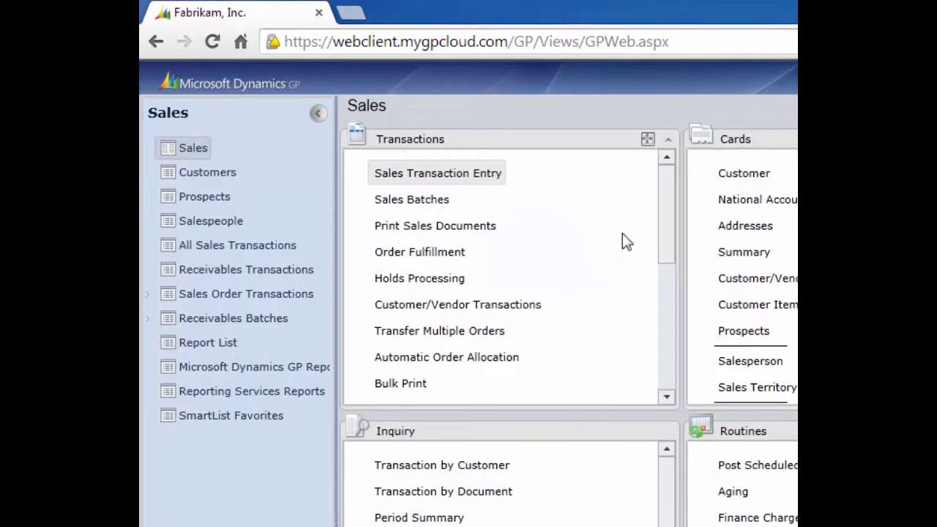
# Start a cash receipt by check for customer Aaron Fitz Electrical with an amount of $100.00.
pyautogui.moveTo(661, 213); pyautogui.dragTo(595, 308)
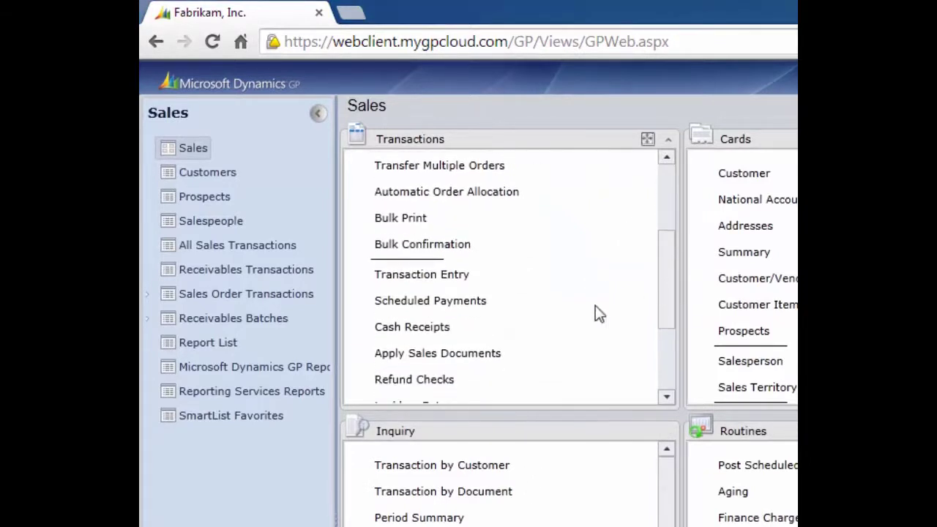
pyautogui.click(412, 327)
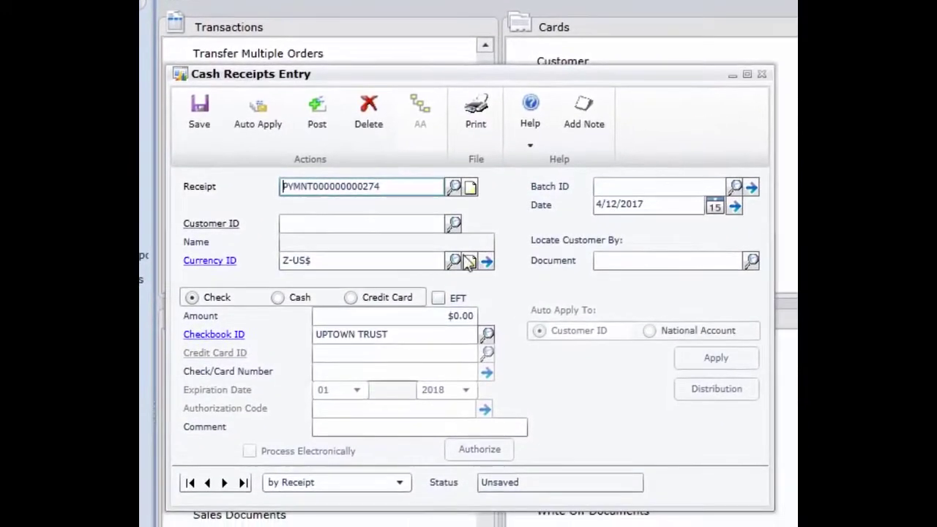
pyautogui.click(393, 272)
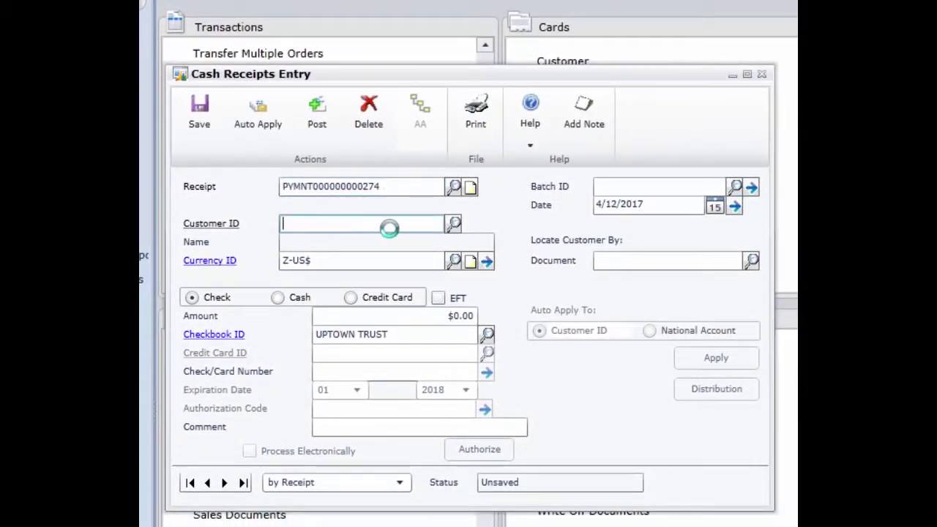
pyautogui.click(453, 223)
pyautogui.doubleClick(285, 263)
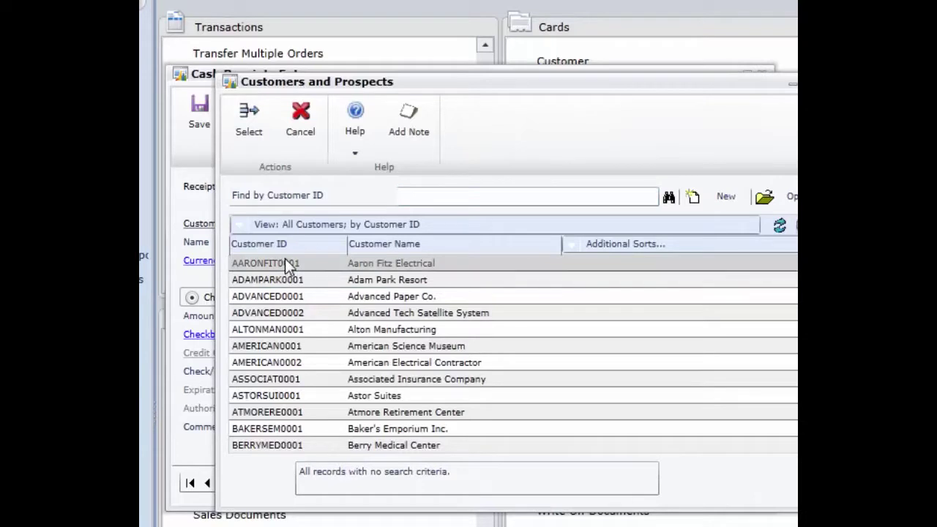
pyautogui.click(447, 315)
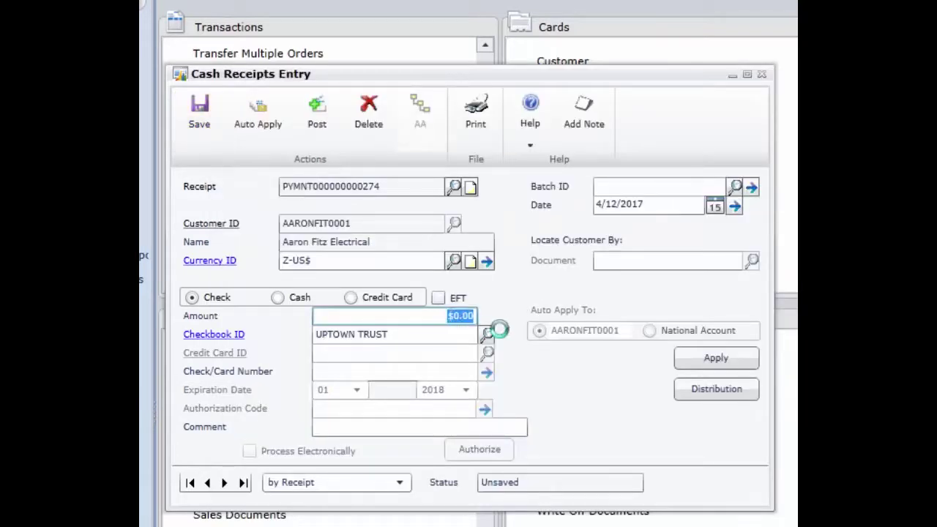
pyautogui.write('10')
# Apply the cash receipt to the SNOW CONE invoice, inspect that invoice's details, and accept the application.
pyautogui.click(713, 361)
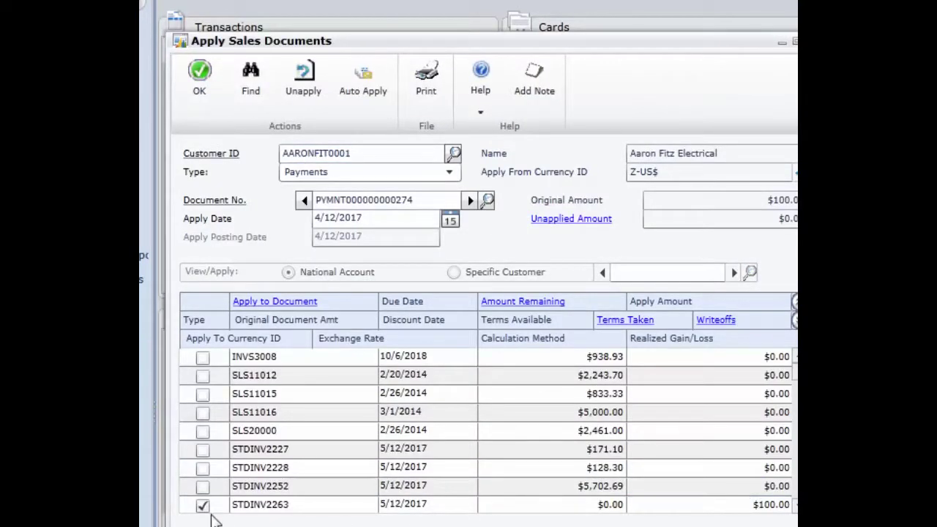
pyautogui.click(283, 305)
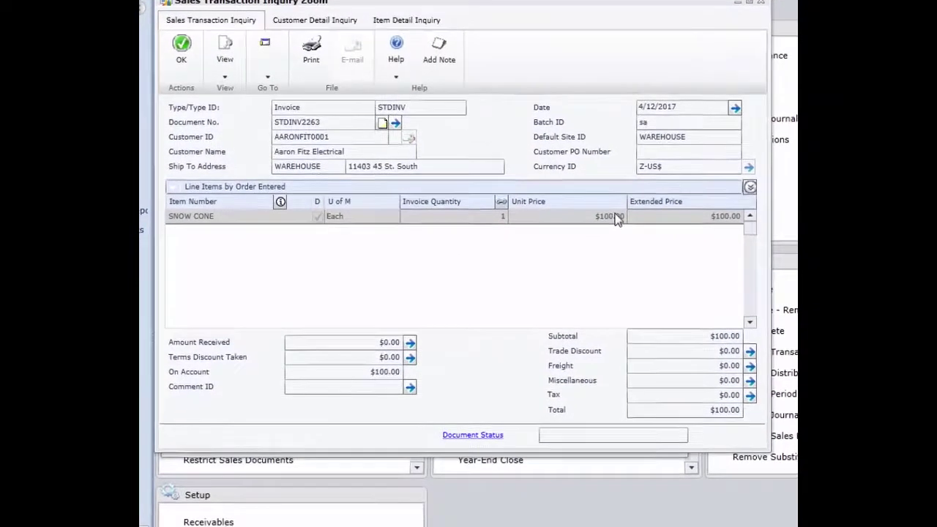
pyautogui.click(744, 27)
pyautogui.click(187, 62)
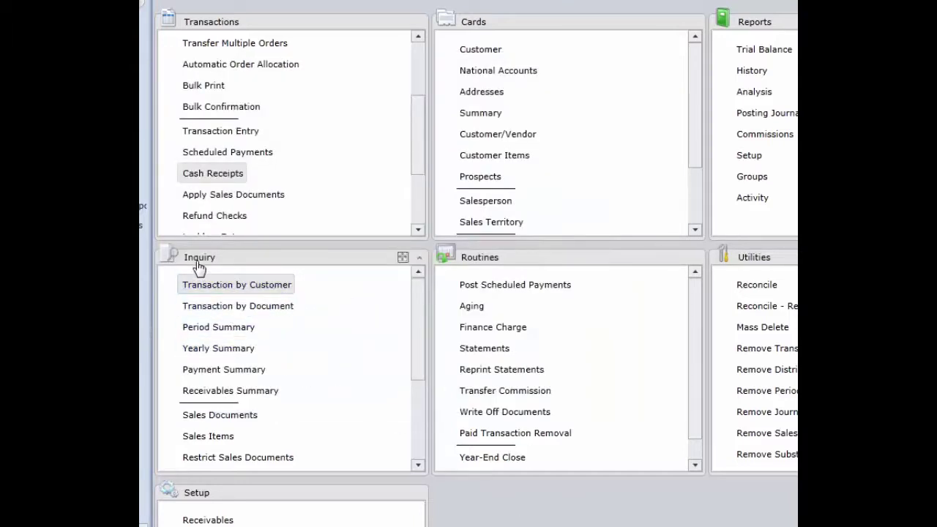
# Look up Aaron Fitz Electrical's receivables transactions and trace the new $100.00 payment through its applied documents to the SNOW CONE invoice.
pyautogui.click(218, 287)
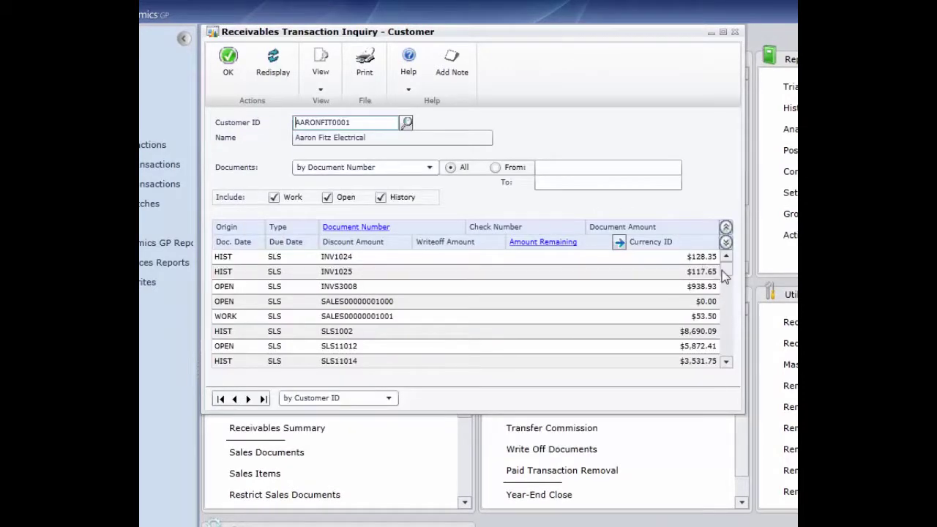
pyautogui.moveTo(724, 271); pyautogui.dragTo(728, 358)
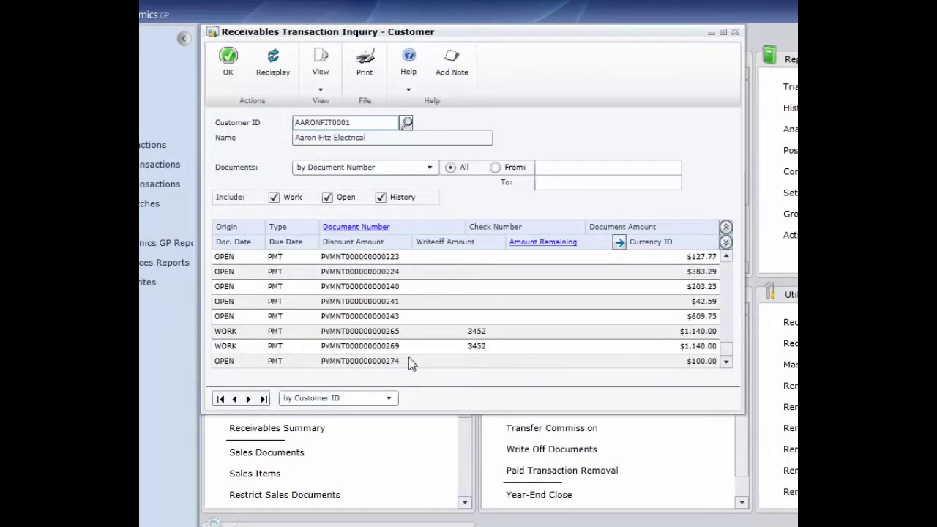
pyautogui.click(338, 364)
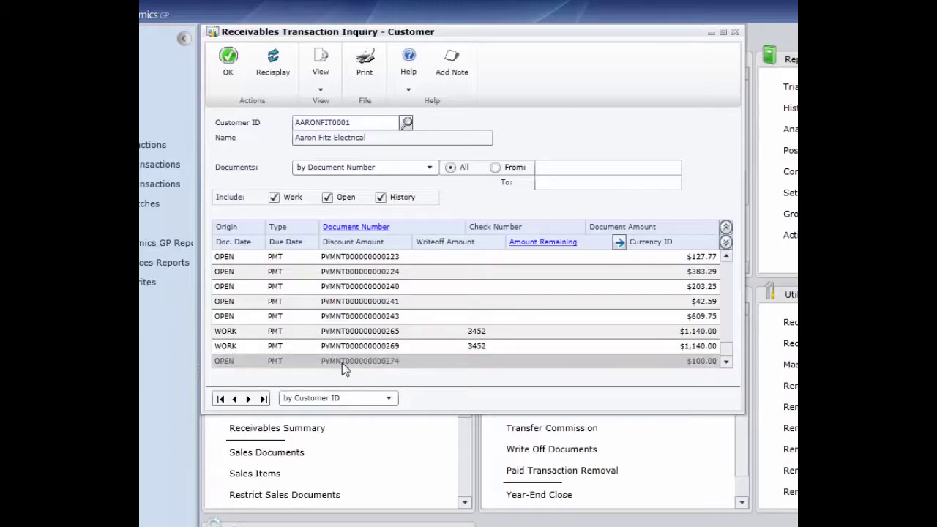
pyautogui.click(353, 228)
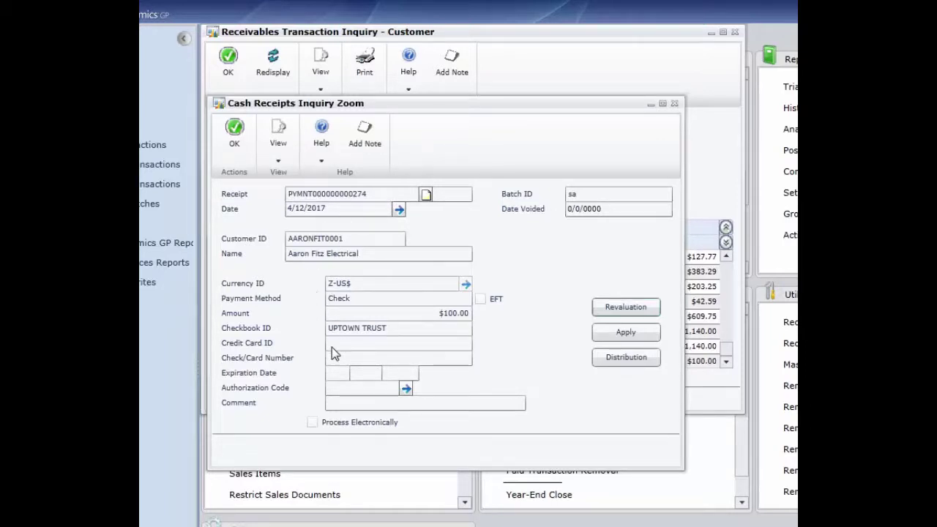
pyautogui.click(624, 333)
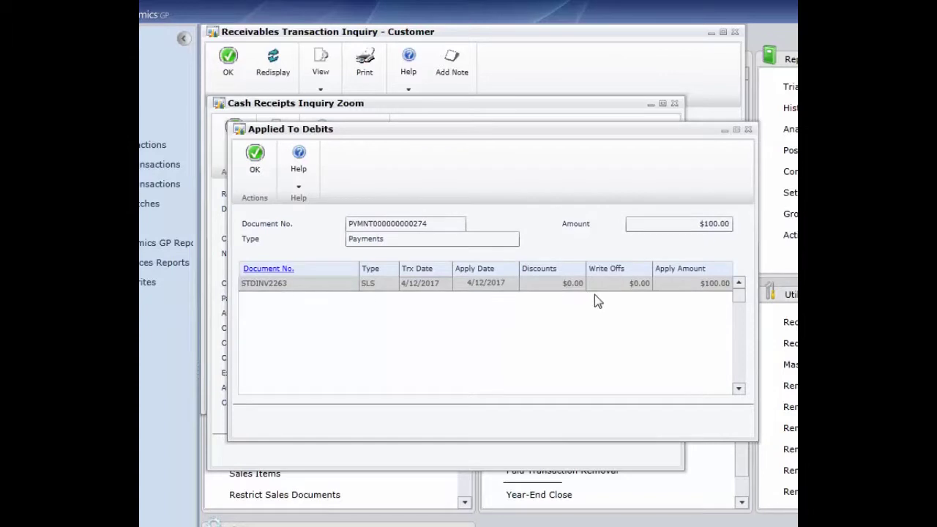
pyautogui.click(278, 274)
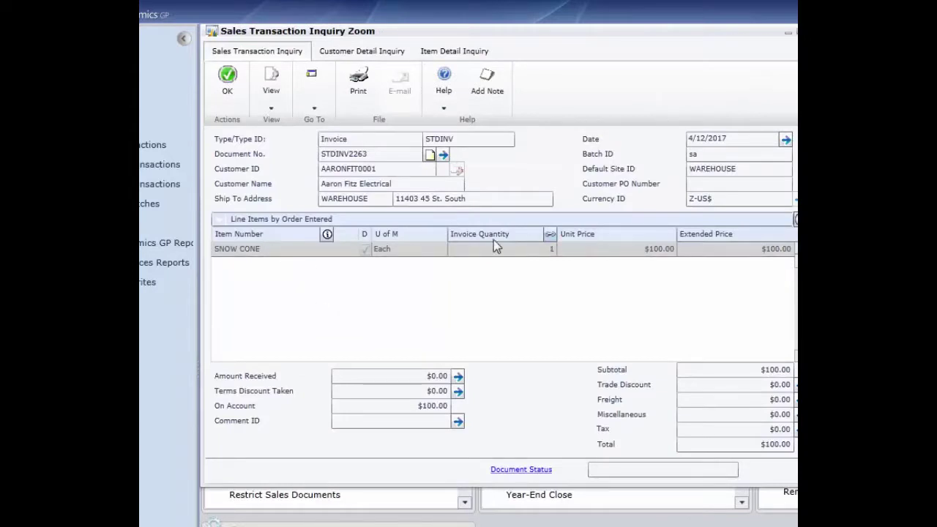